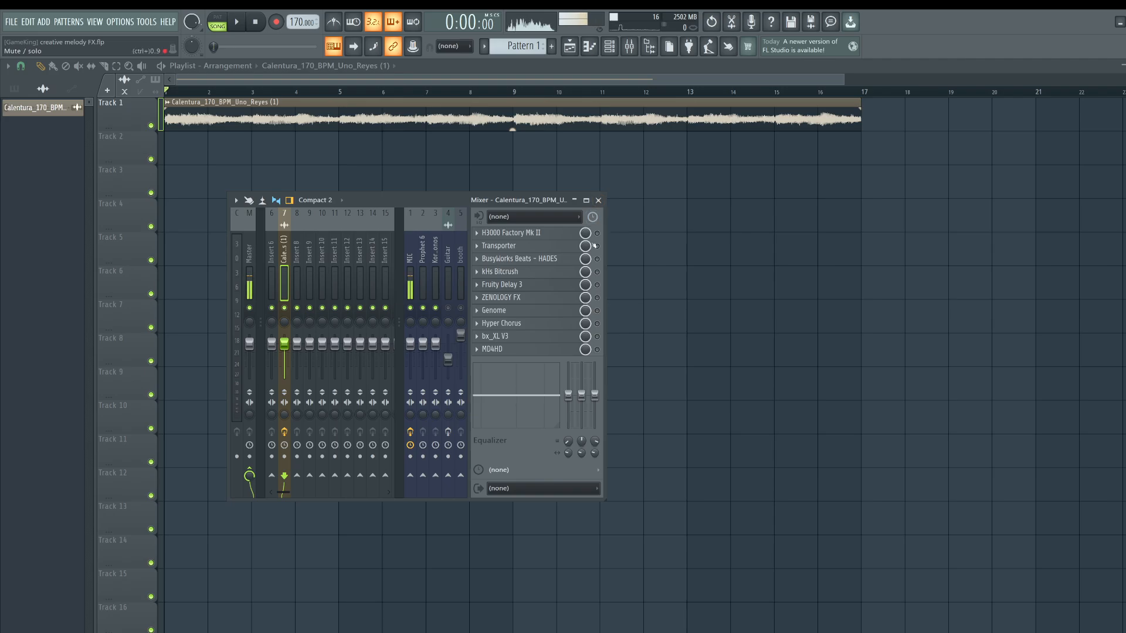
Open the H3000 Factory Mk II plugin from the melody insert's effects chain and start playback.
{"action": "left_click", "coordinate": [560, 241]}
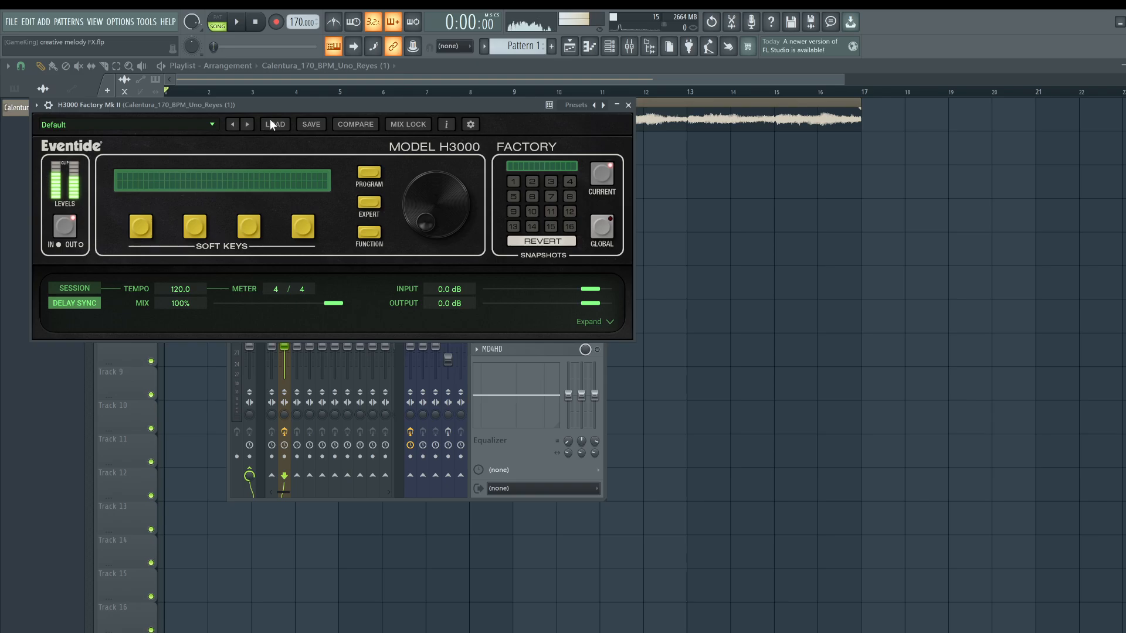
{"action": "left_click_drag", "start_coordinate": [396, 105], "coordinate": [348, 237]}
{"action": "left_click_drag", "start_coordinate": [428, 238], "coordinate": [571, 280]}
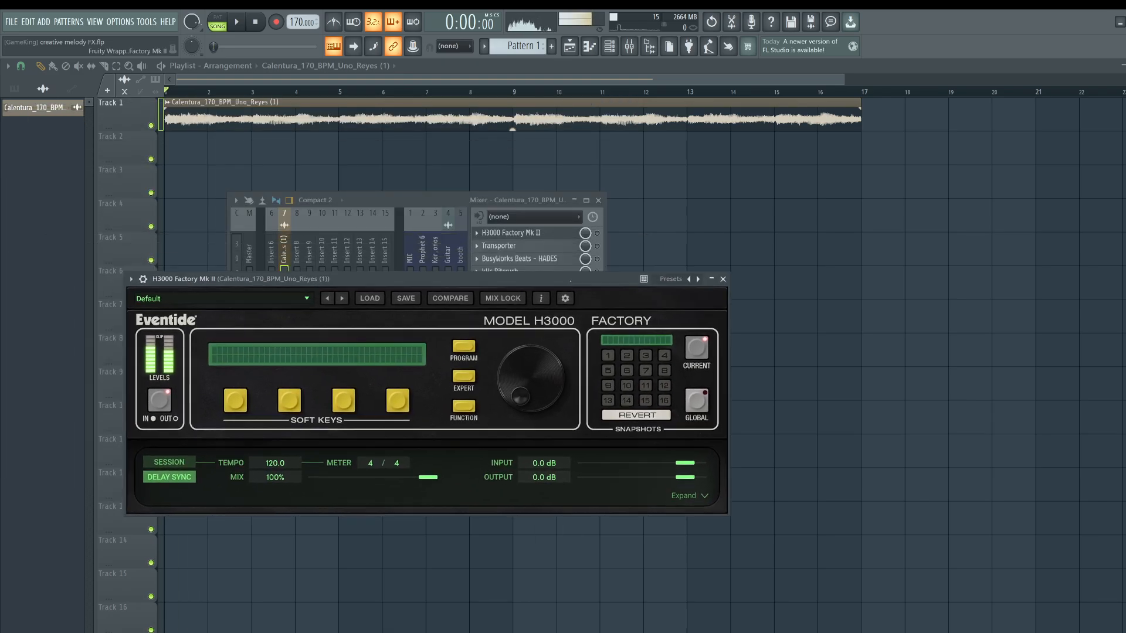
{"action": "left_click", "coordinate": [601, 235]}
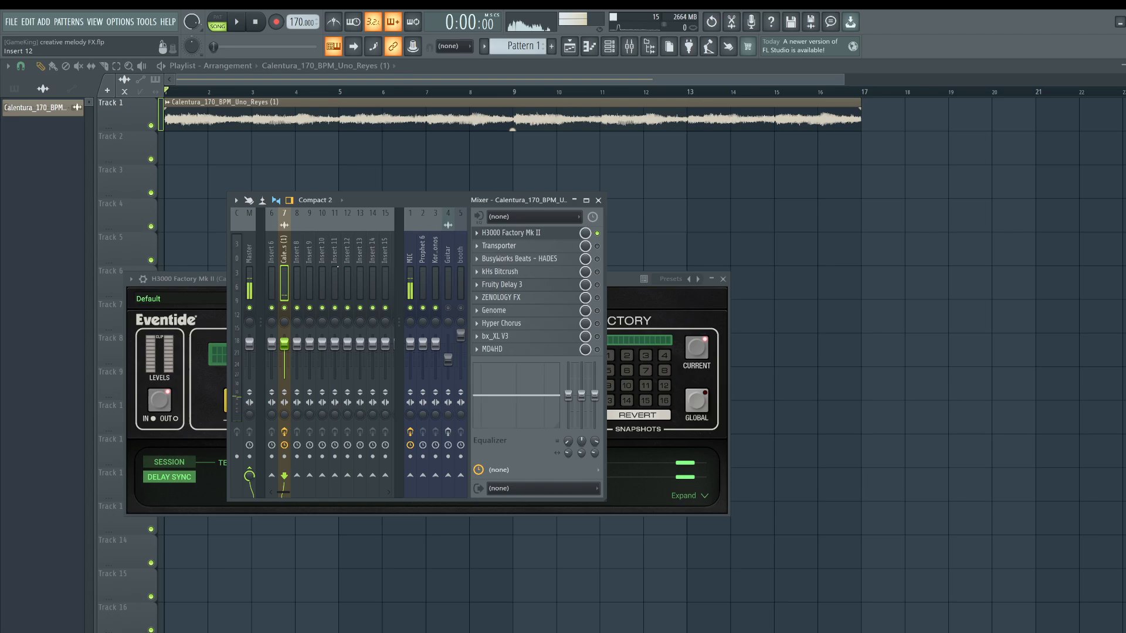
{"action": "left_click_drag", "start_coordinate": [226, 281], "coordinate": [201, 253]}
{"action": "key", "text": "space"}
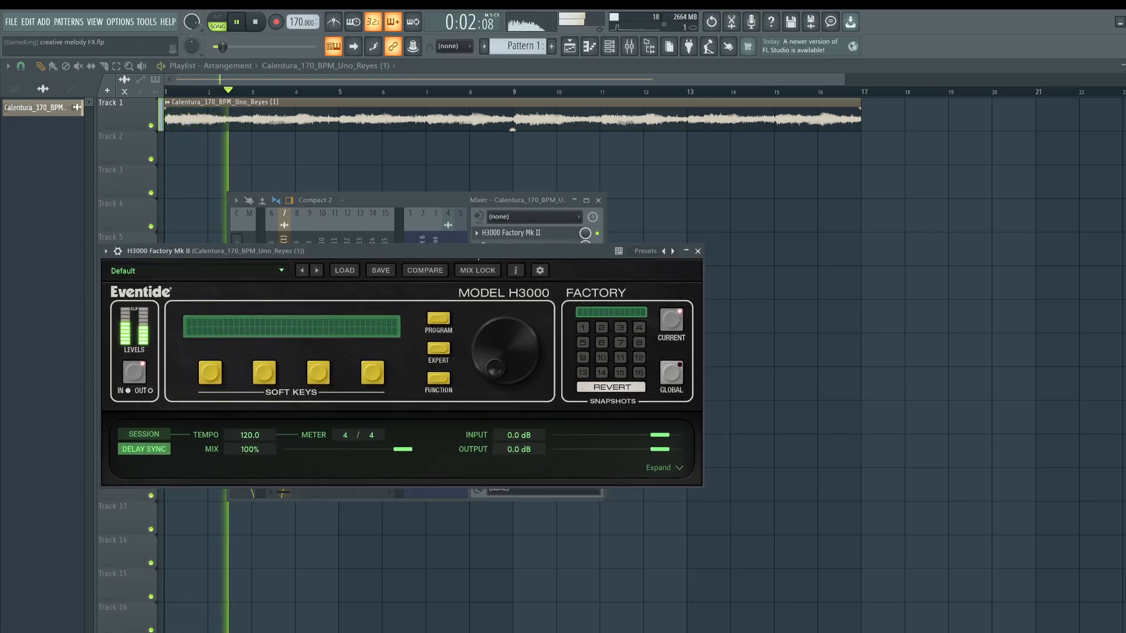
Step through the H3000 presets to 155-ANALOG DELAYS 2.
{"action": "left_click_drag", "start_coordinate": [364, 251], "coordinate": [306, 324]}
{"action": "left_click", "coordinate": [393, 201]}
{"action": "left_click_drag", "start_coordinate": [212, 325], "coordinate": [235, 238]}
{"action": "left_click", "coordinate": [280, 254]}
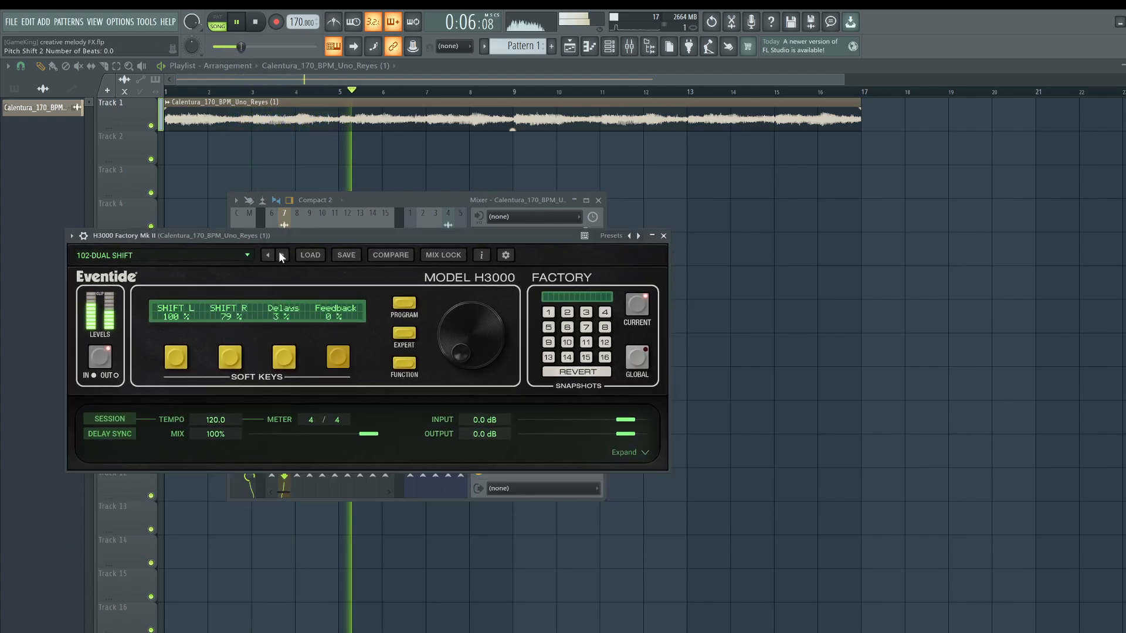
{"action": "left_click", "coordinate": [282, 255]}
{"action": "left_click", "coordinate": [281, 255]}
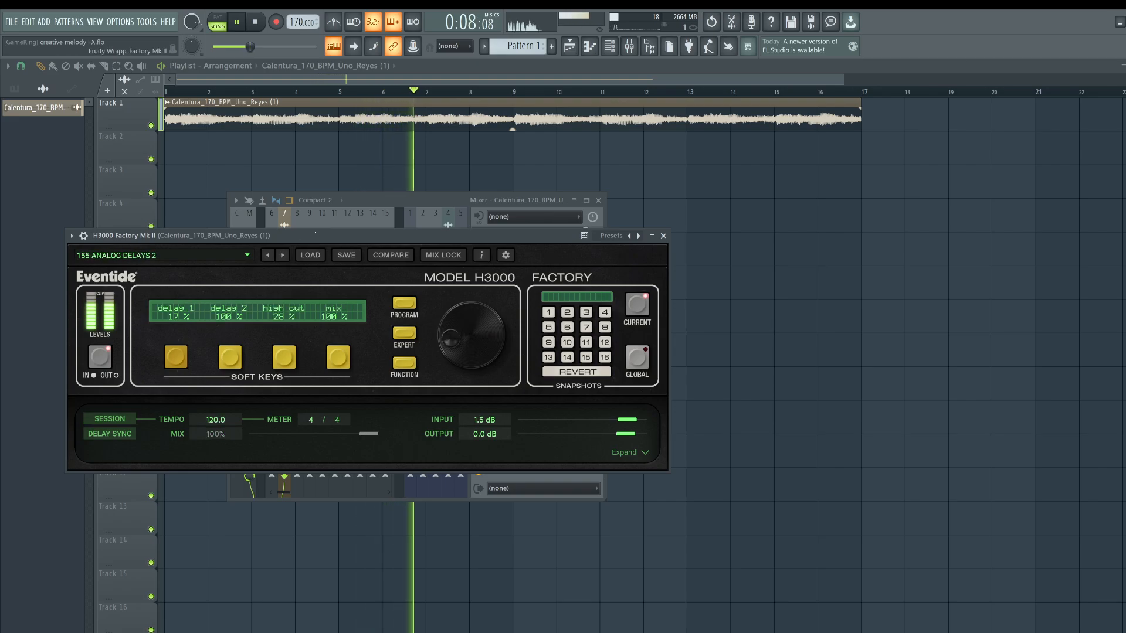
Stop playback and expand, then collapse, the H3000 Expert parameter panel.
{"action": "left_click_drag", "start_coordinate": [281, 236], "coordinate": [283, 335]}
{"action": "left_click", "coordinate": [412, 307]}
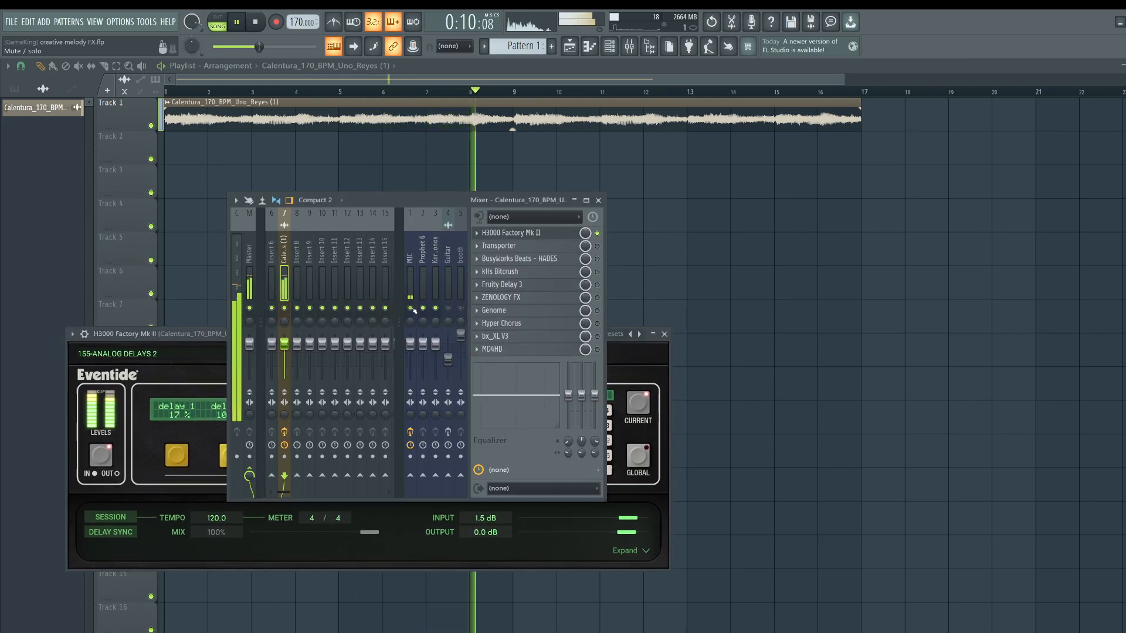
{"action": "left_click_drag", "start_coordinate": [197, 339], "coordinate": [190, 268]}
{"action": "key", "text": "space"}
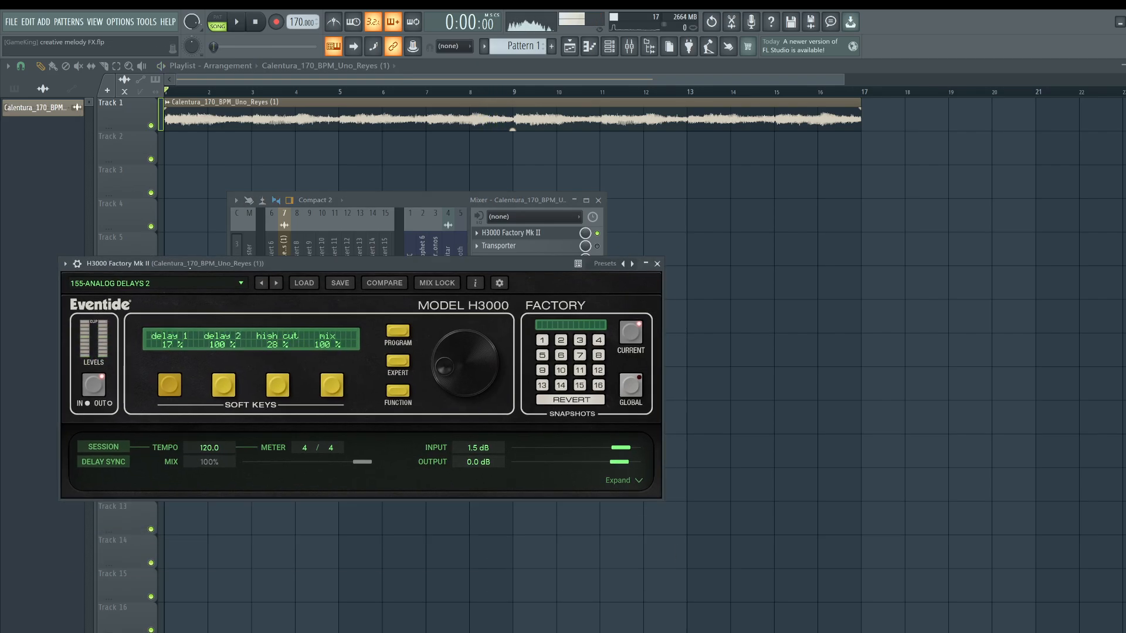
{"action": "left_click", "coordinate": [400, 362]}
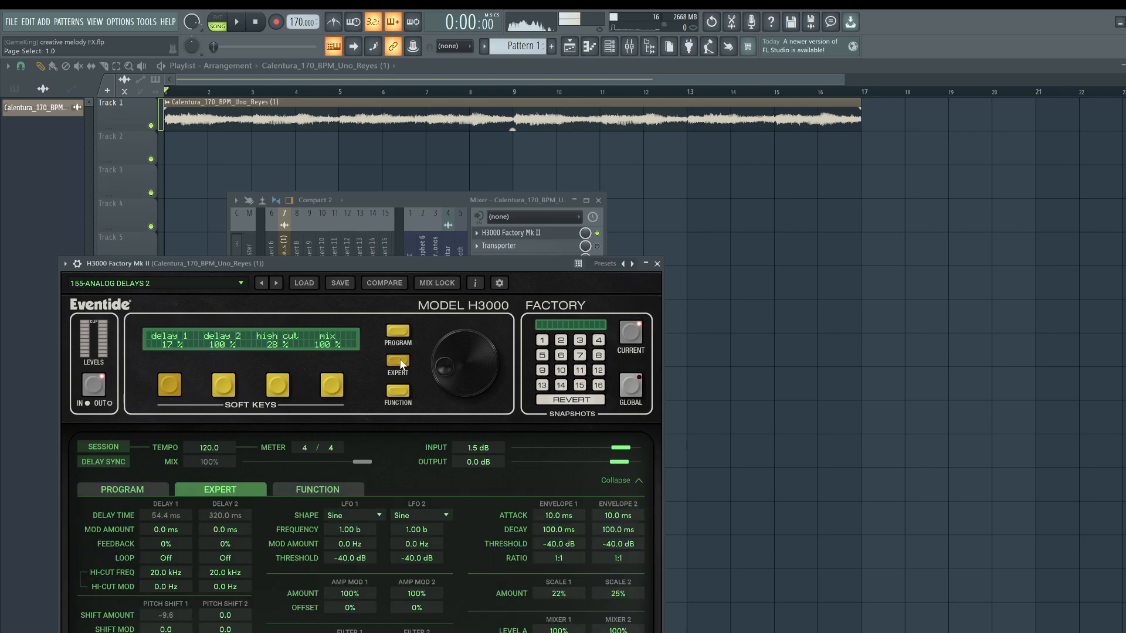
{"action": "left_click", "coordinate": [400, 362]}
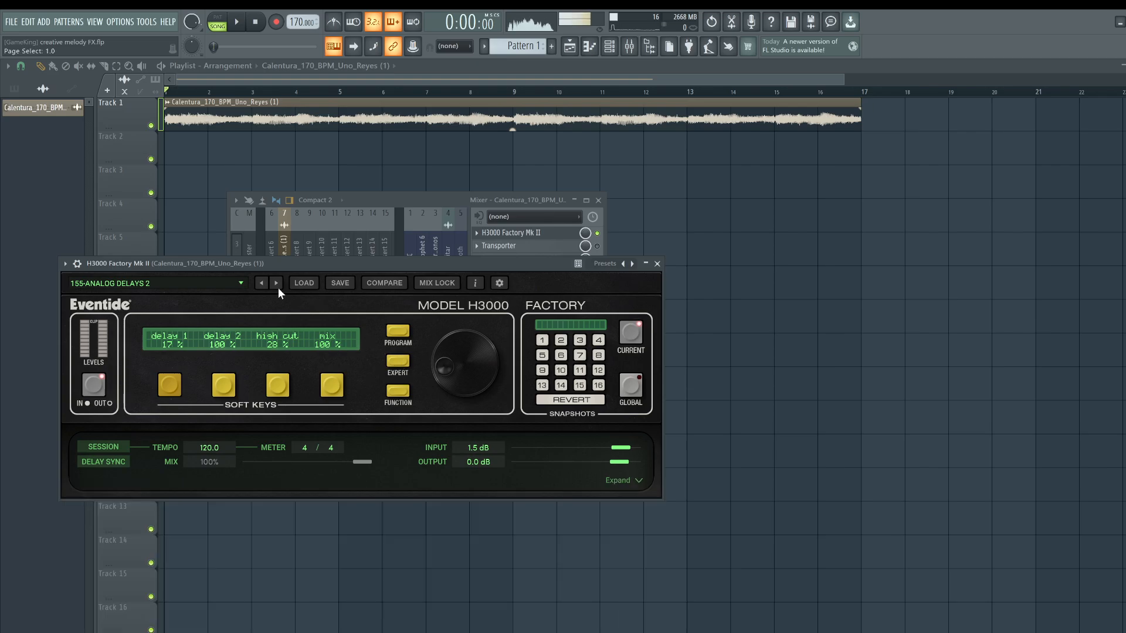
Restart playback and set the 155-ANALOG DELAYS 2 mix to 43% with the fourth soft key and dial.
{"action": "left_click_drag", "start_coordinate": [269, 263], "coordinate": [255, 216]}
{"action": "key", "text": "space"}
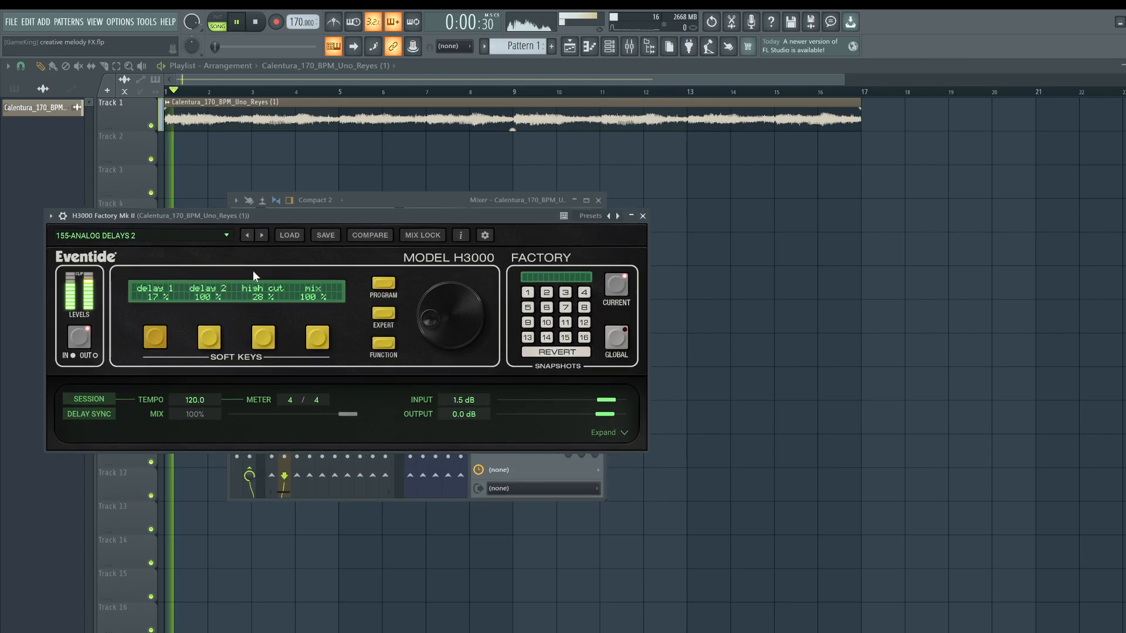
{"action": "left_click", "coordinate": [317, 337]}
{"action": "left_click_drag", "start_coordinate": [431, 334], "coordinate": [414, 427]}
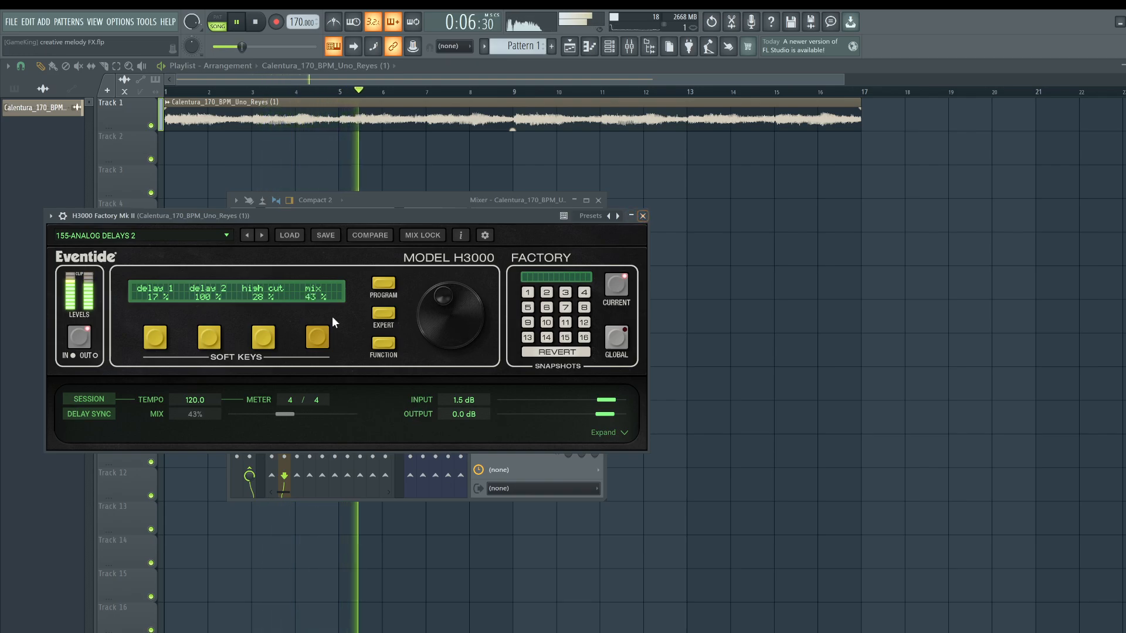
Switch to the 162-COOL PRES preset and set its mix to 59%.
{"action": "left_click", "coordinate": [262, 235]}
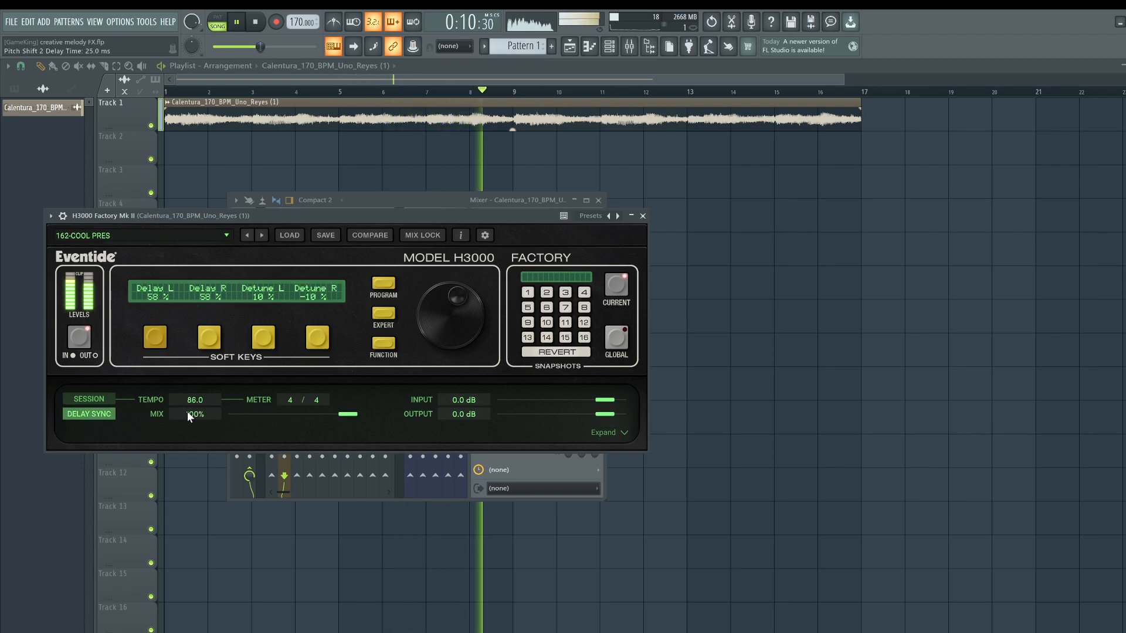
{"action": "left_click_drag", "start_coordinate": [190, 414], "coordinate": [193, 491]}
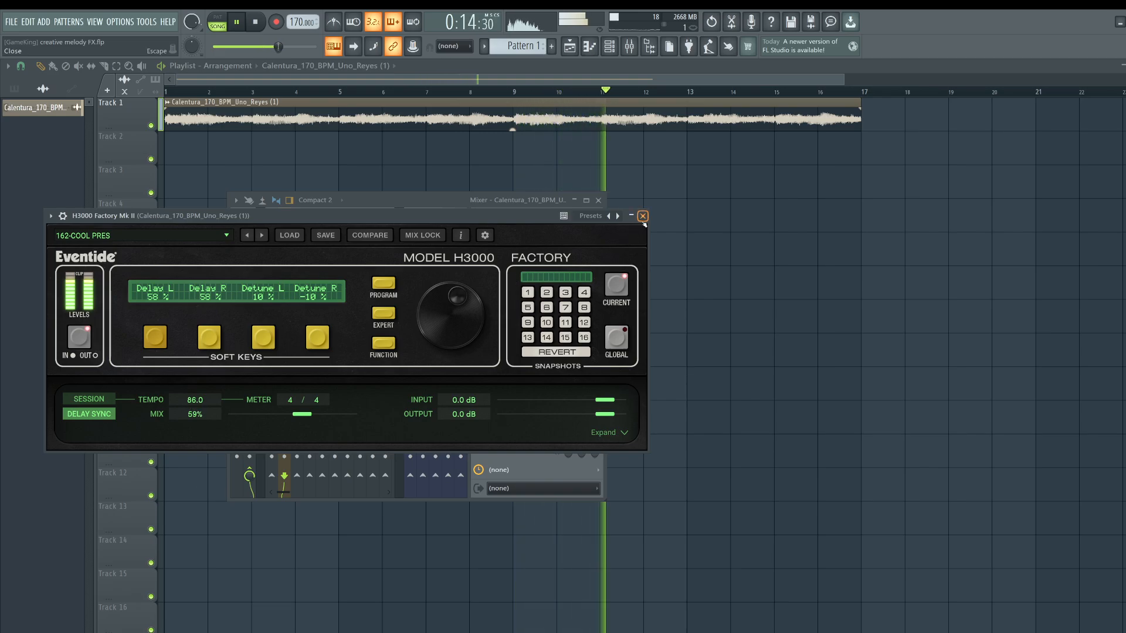
Advance the presets to 186-MIGHTY DUCK and set its mix to 60%.
{"action": "left_click", "coordinate": [262, 235]}
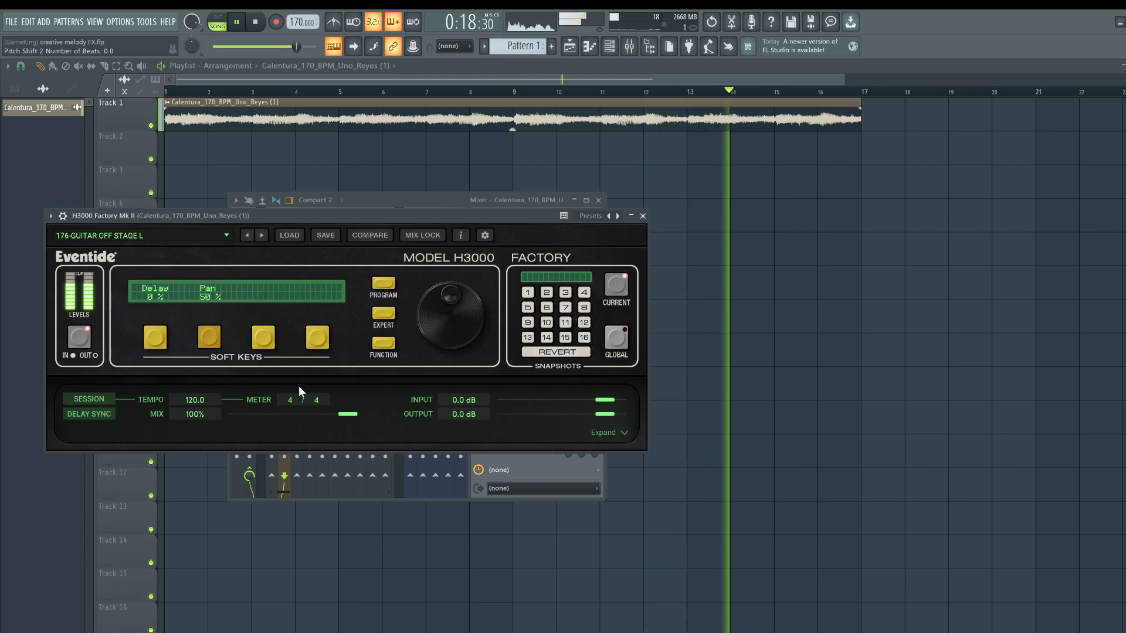
{"action": "left_click", "coordinate": [262, 235]}
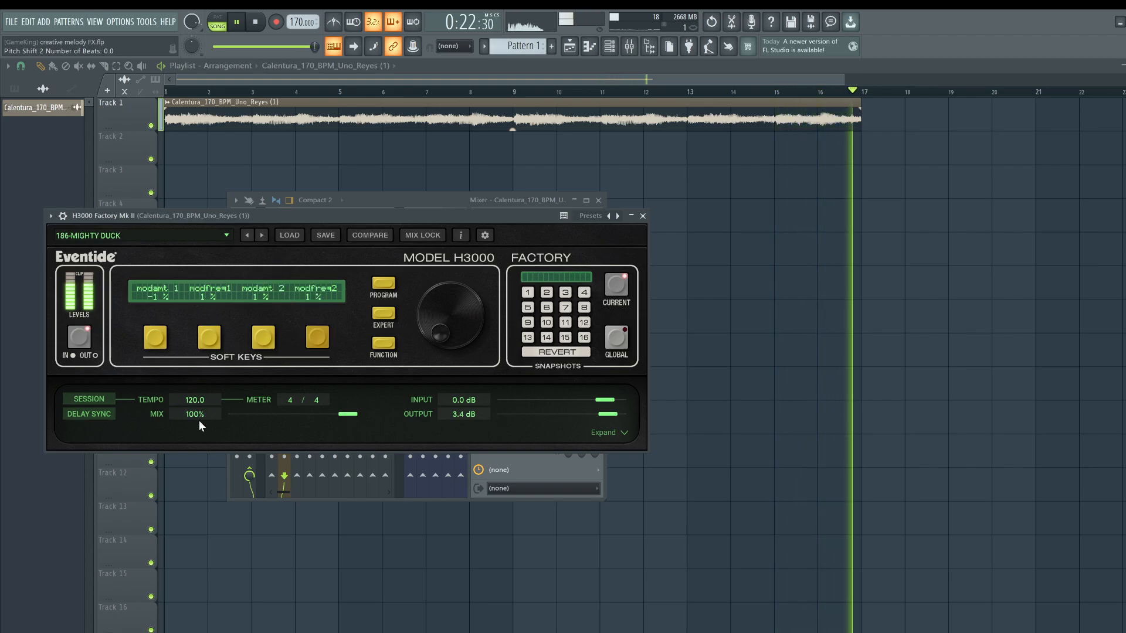
{"action": "left_click_drag", "start_coordinate": [198, 417], "coordinate": [197, 493]}
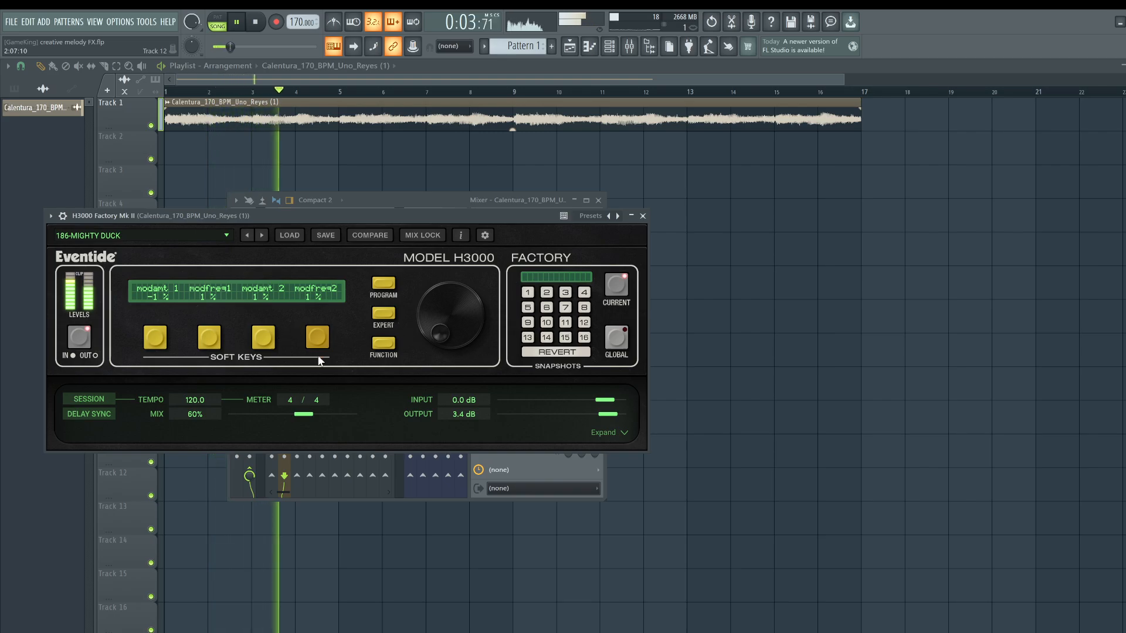
Advance to the 190-SHOULDER PHONE preset, close the H3000 window and stop playback.
{"action": "left_click", "coordinate": [263, 236]}
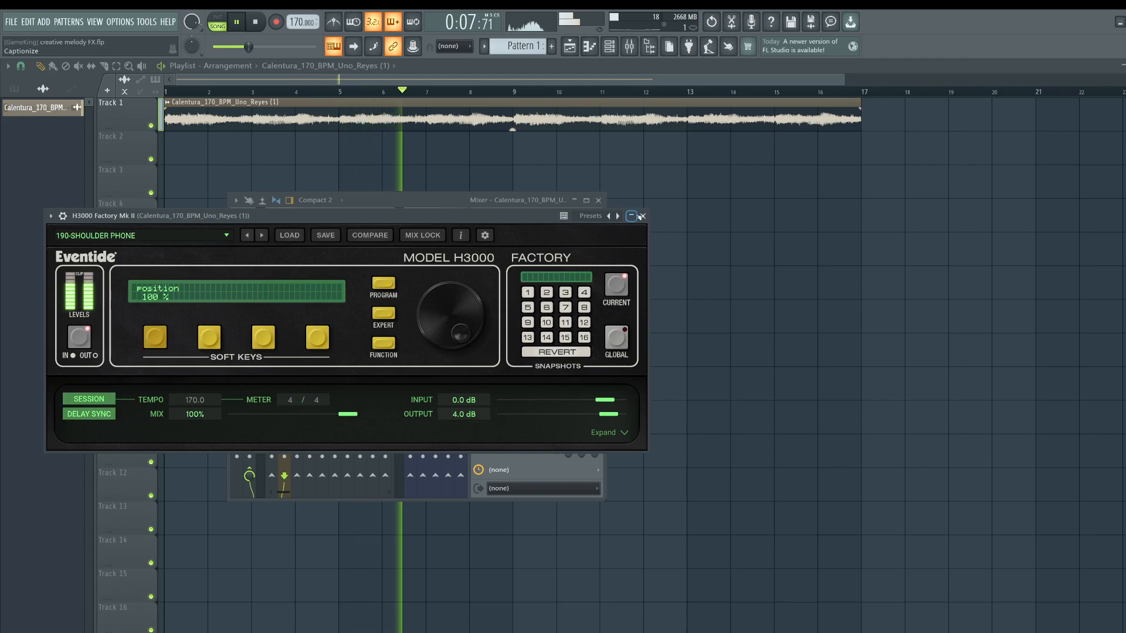
{"action": "left_click", "coordinate": [643, 215]}
{"action": "key", "text": "space"}
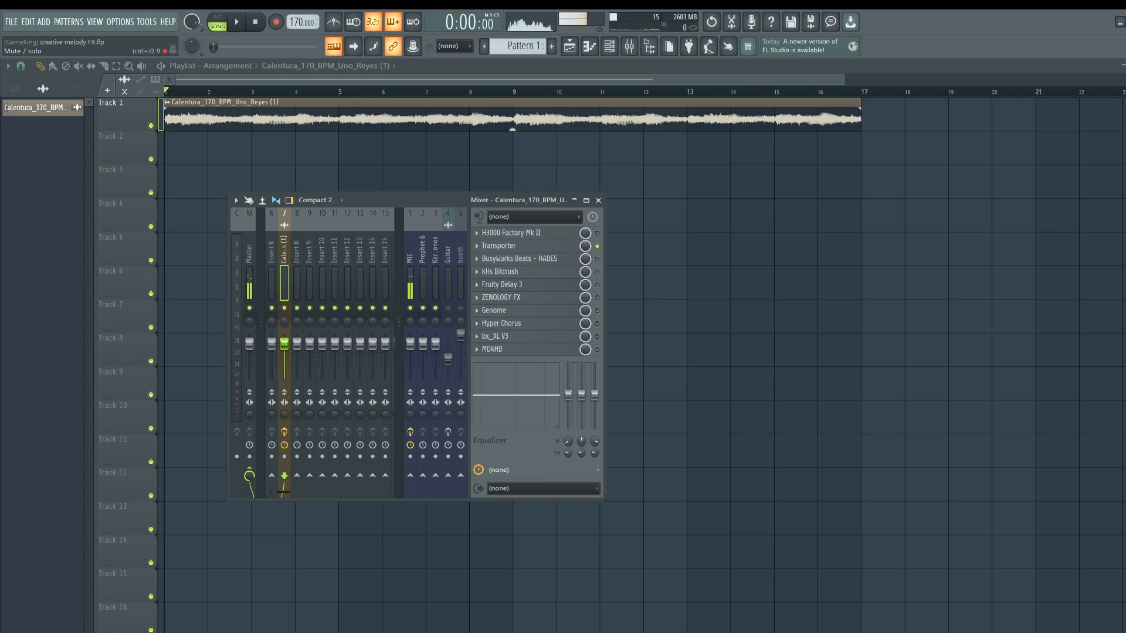
Open the Transporter plugin and set its Spread to 0.53 while auditioning playback.
{"action": "left_click", "coordinate": [552, 246]}
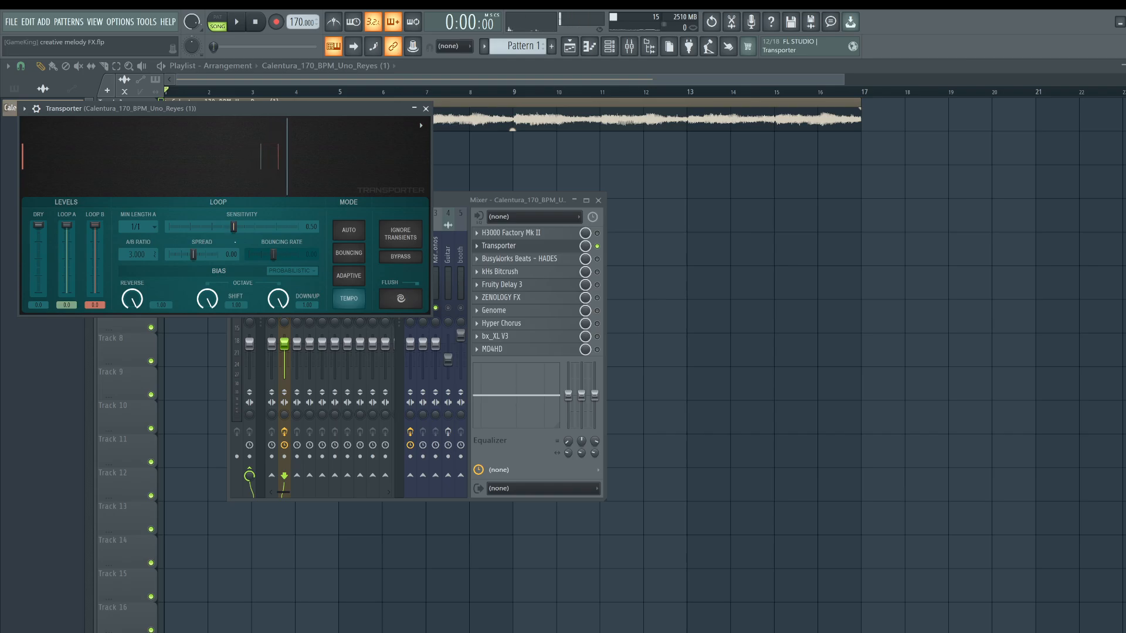
{"action": "key", "text": "space"}
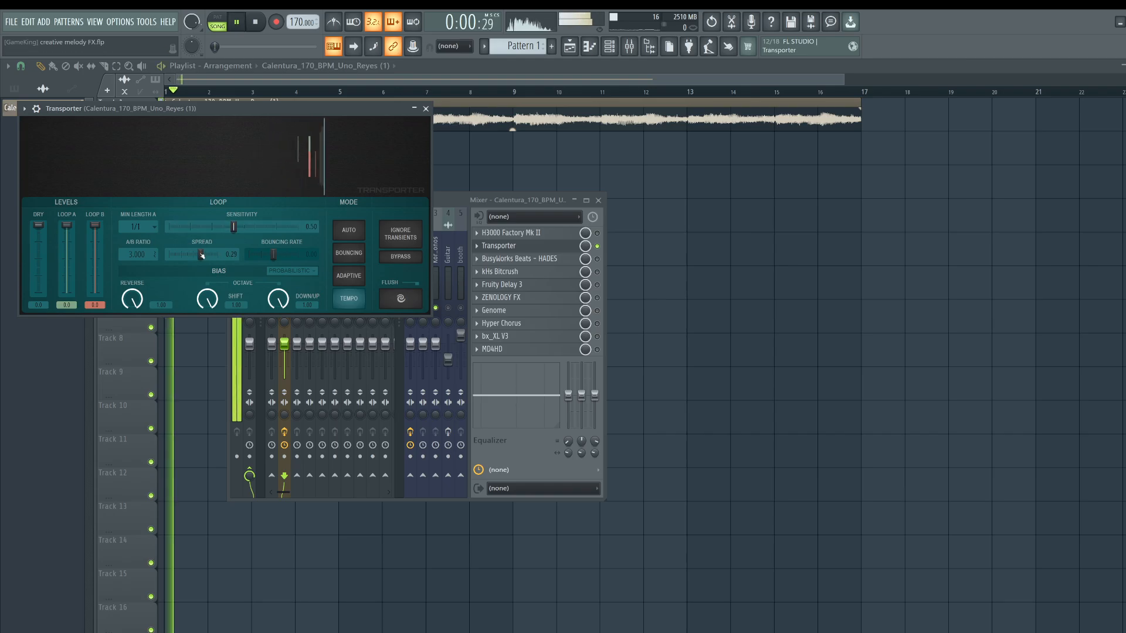
{"action": "key", "text": "space"}
{"action": "left_click_drag", "start_coordinate": [201, 254], "coordinate": [195, 255]}
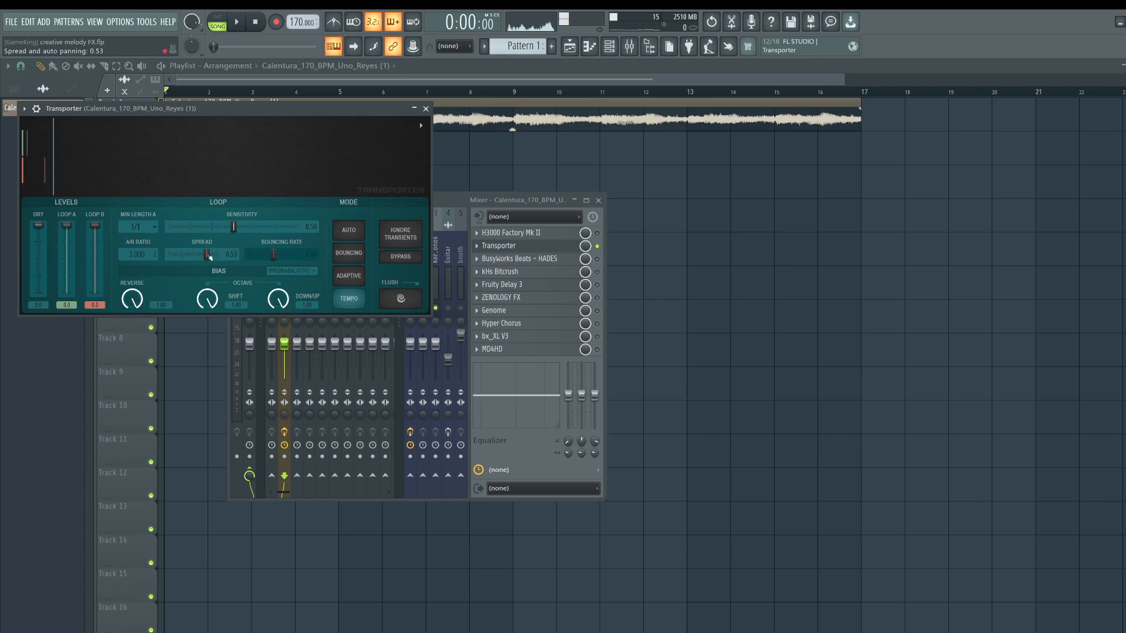
{"action": "key", "text": "space"}
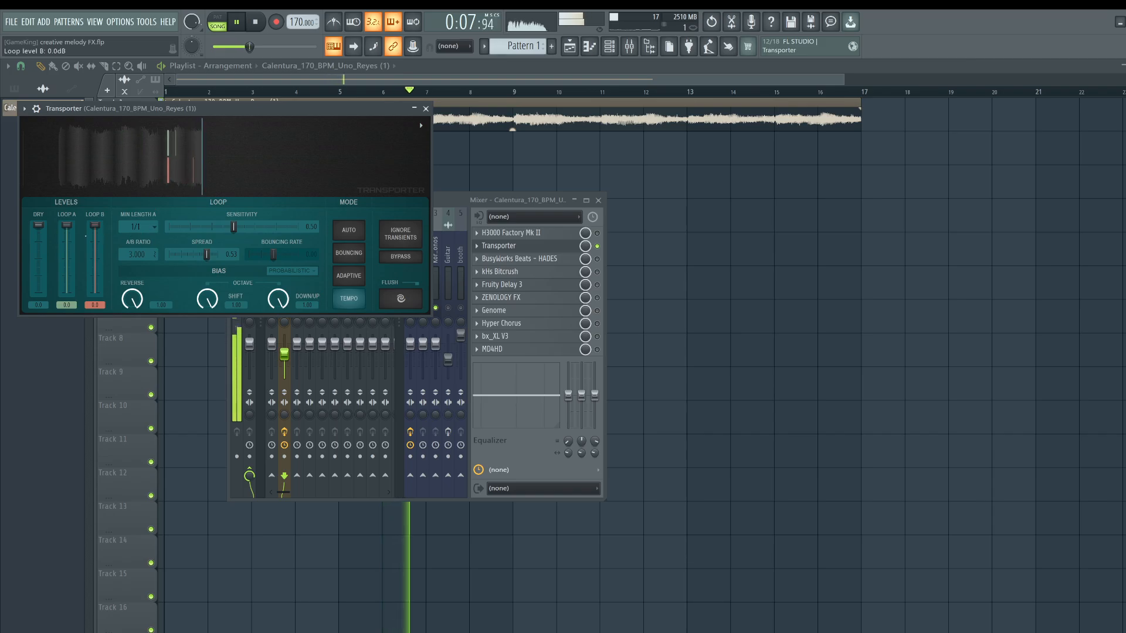
{"action": "key", "text": "space"}
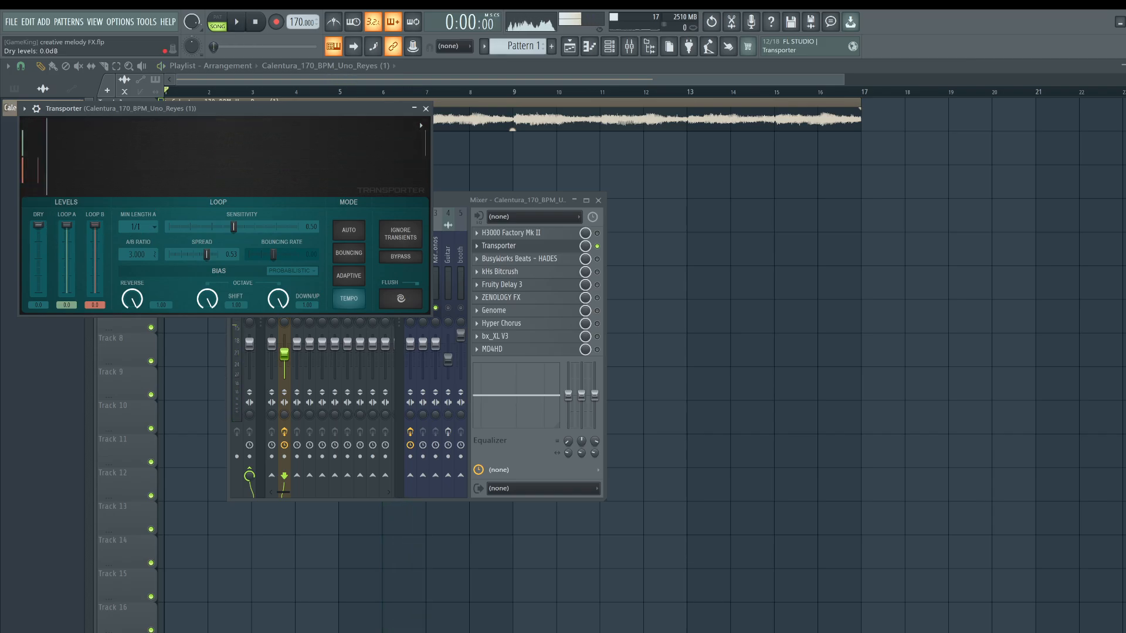
Reset the melody insert's volume fader to its default.
{"action": "left_click", "coordinate": [284, 355]}
{"action": "right_click", "coordinate": [284, 355]}
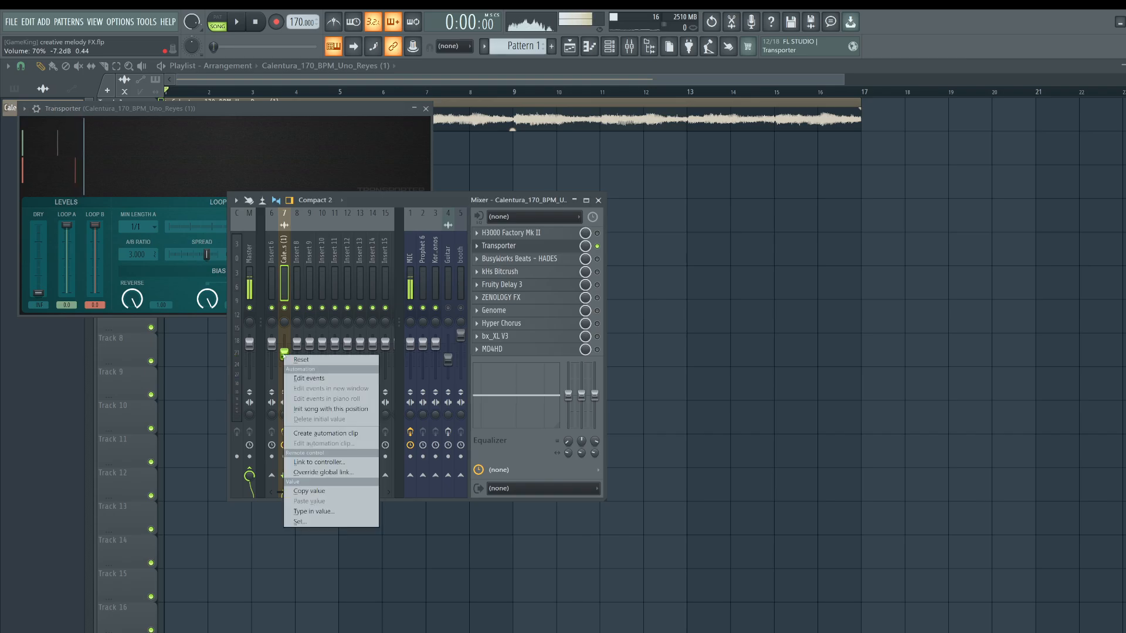
{"action": "left_click", "coordinate": [301, 360]}
Restart playback, turn off Transporter's loop A/B updating and lower the Loop A level.
{"action": "key", "text": "space"}
{"action": "left_click", "coordinate": [115, 155]}
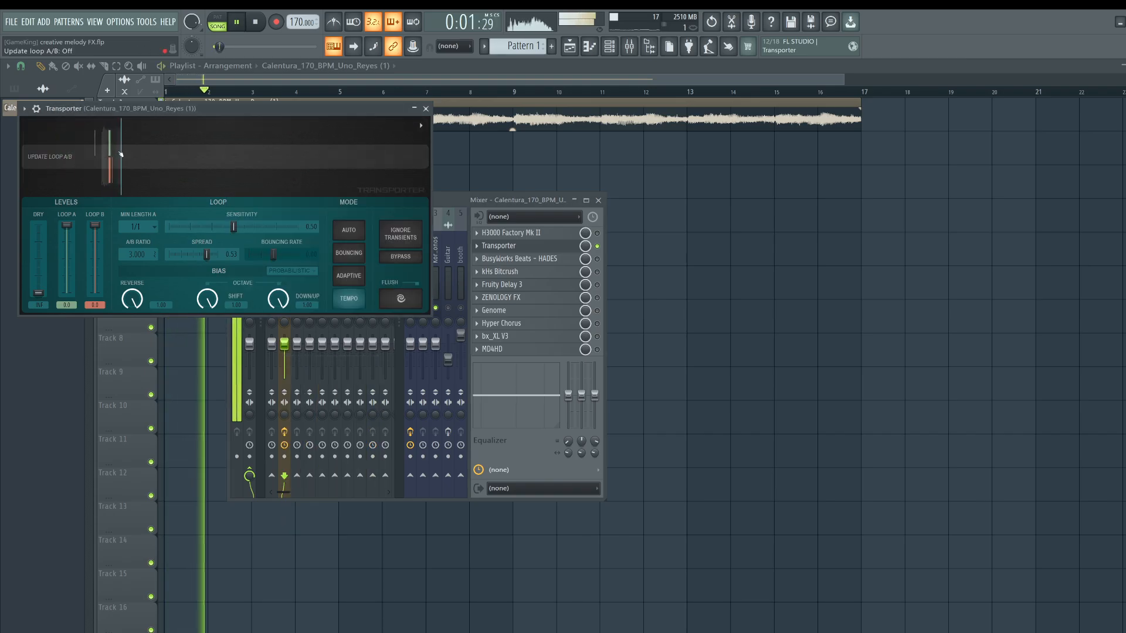
{"action": "left_click_drag", "start_coordinate": [67, 226], "coordinate": [74, 253]}
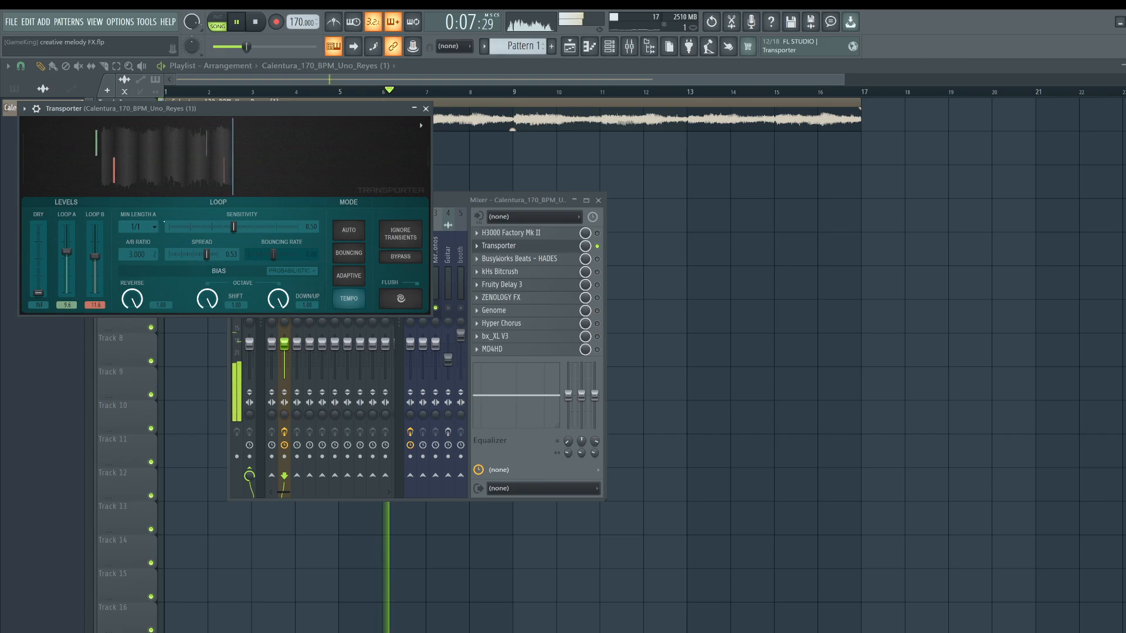
Try Min Length A at 1/16 and 1/8, then set it to 1/1.
{"action": "left_click", "coordinate": [138, 227]}
{"action": "left_click", "coordinate": [132, 297]}
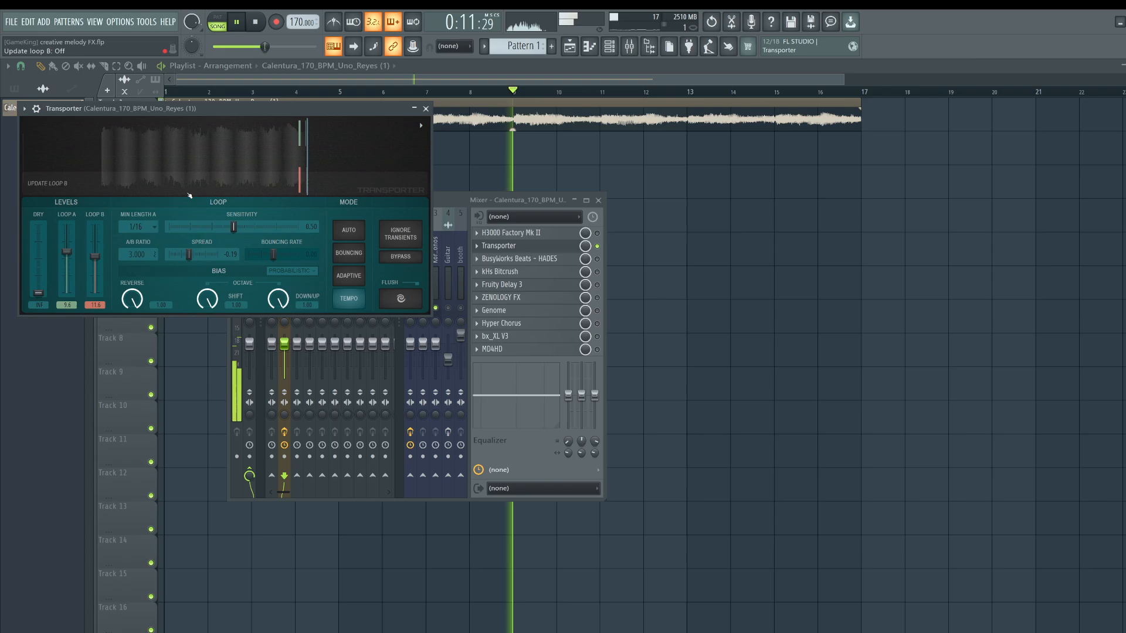
{"action": "left_click", "coordinate": [138, 227]}
{"action": "left_click", "coordinate": [147, 283]}
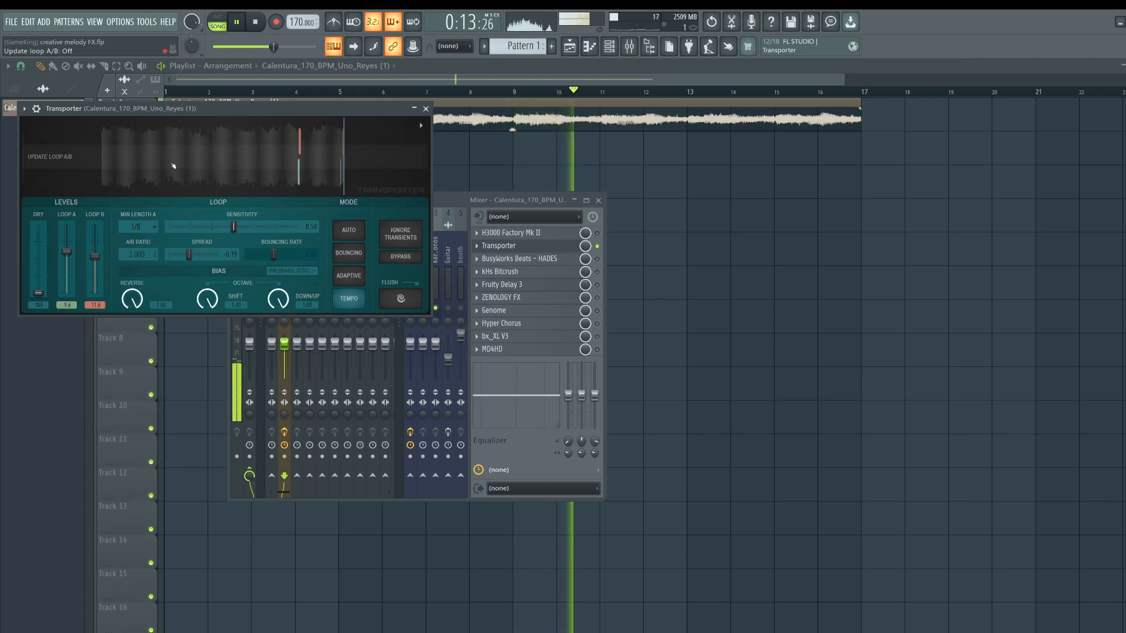
{"action": "left_click", "coordinate": [147, 229]}
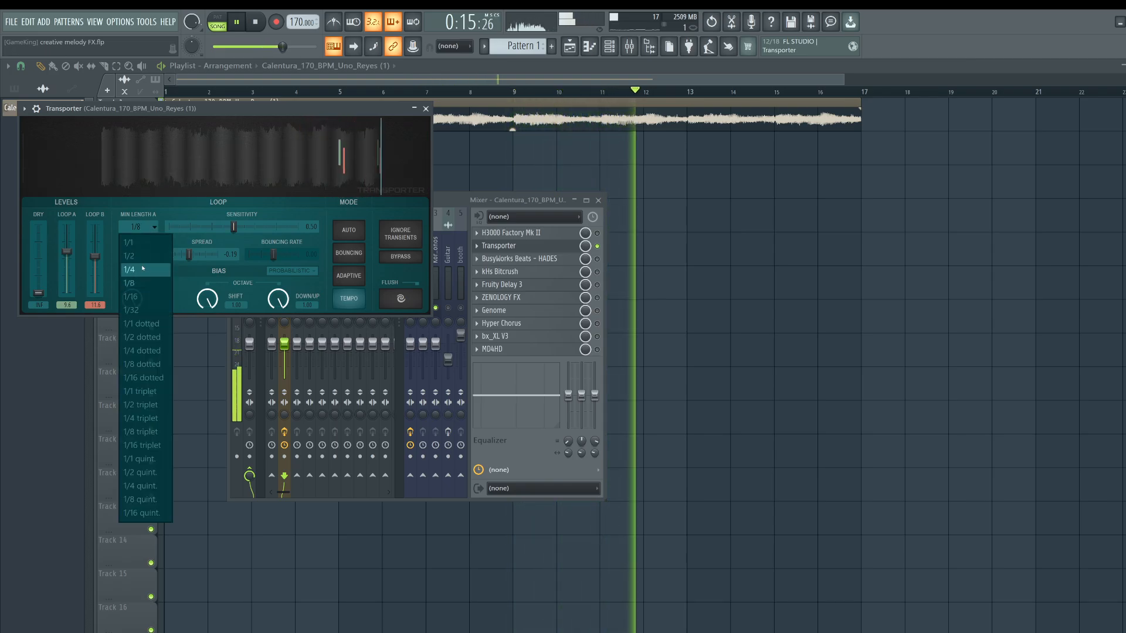
{"action": "left_click", "coordinate": [132, 242]}
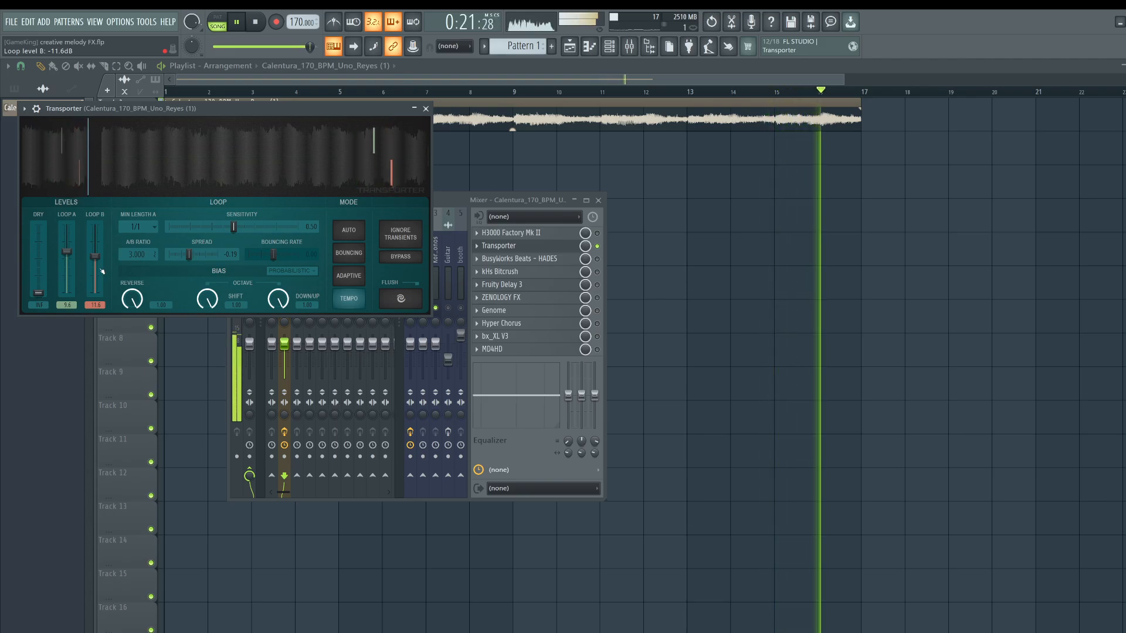
Stop playback, close Transporter and open the Busyworks Beats HADES plugin from the effects chain.
{"action": "key", "text": "space"}
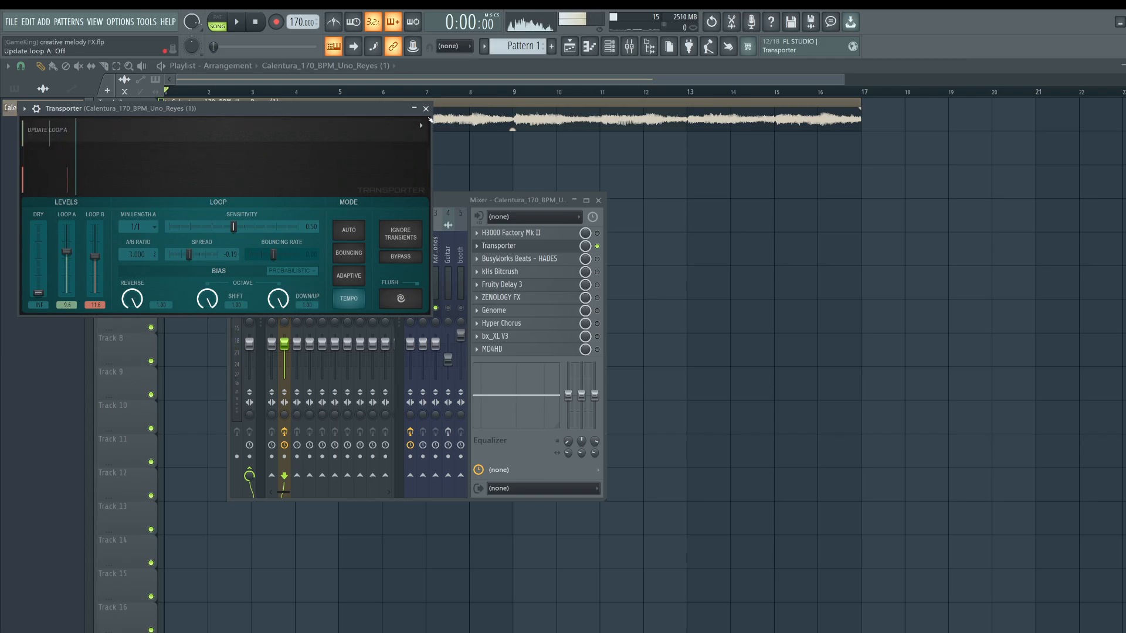
{"action": "left_click", "coordinate": [426, 110]}
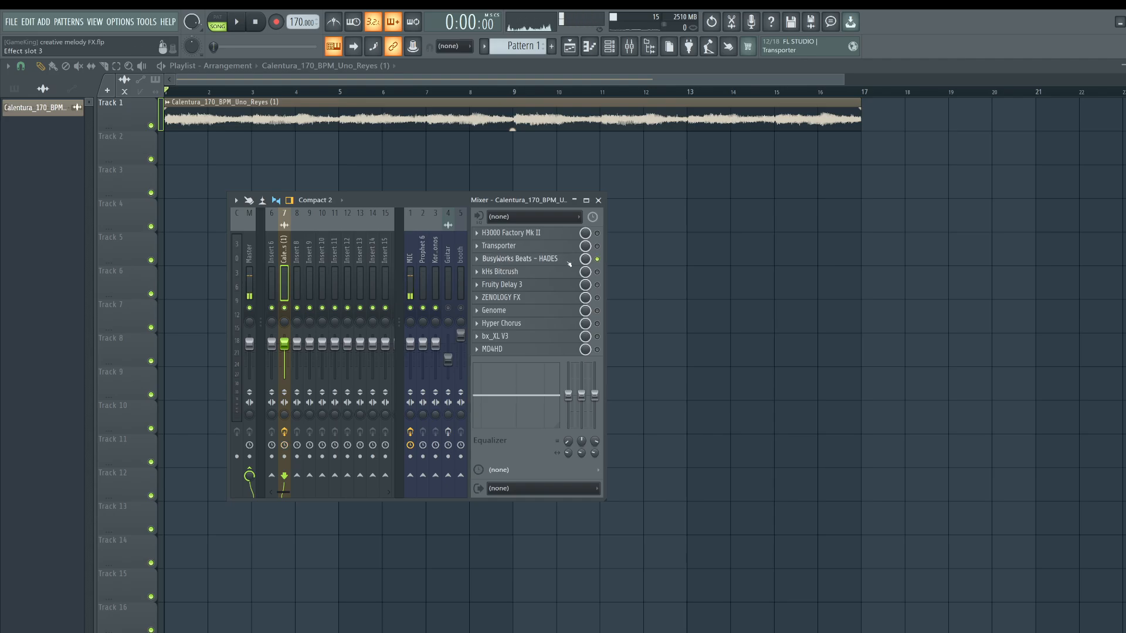
{"action": "left_click", "coordinate": [569, 264]}
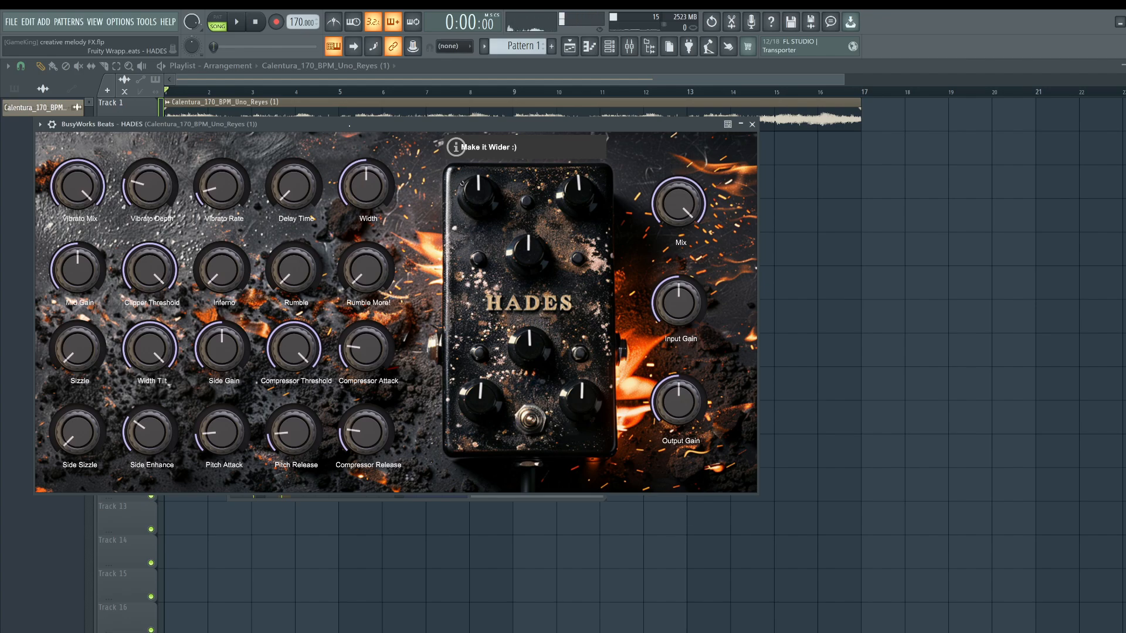
{"action": "left_click_drag", "start_coordinate": [339, 128], "coordinate": [326, 132]}
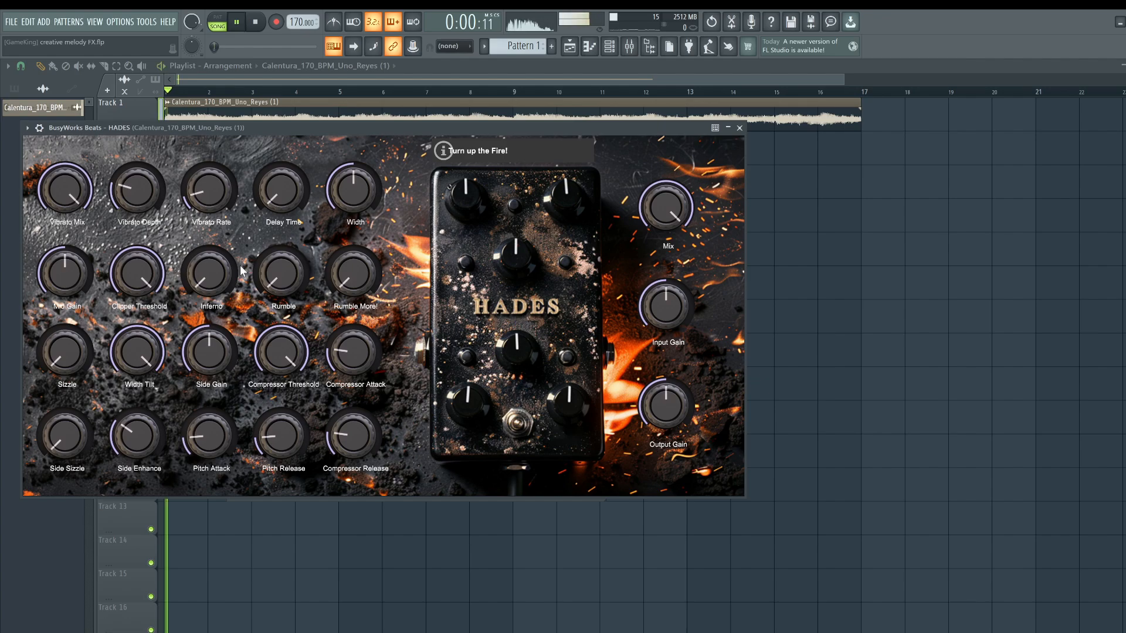
Adjust the HADES Output Gain and Input Gain knobs while the melody plays.
{"action": "mouse_move", "coordinate": [244, 128]}
{"action": "left_mouse_down"}
{"action": "mouse_move", "coordinate": [353, 166]}
{"action": "mouse_move", "coordinate": [326, 157]}
{"action": "mouse_move", "coordinate": [295, 207]}
{"action": "mouse_move", "coordinate": [287, 377]}
{"action": "mouse_move", "coordinate": [264, 124]}
{"action": "left_mouse_up"}
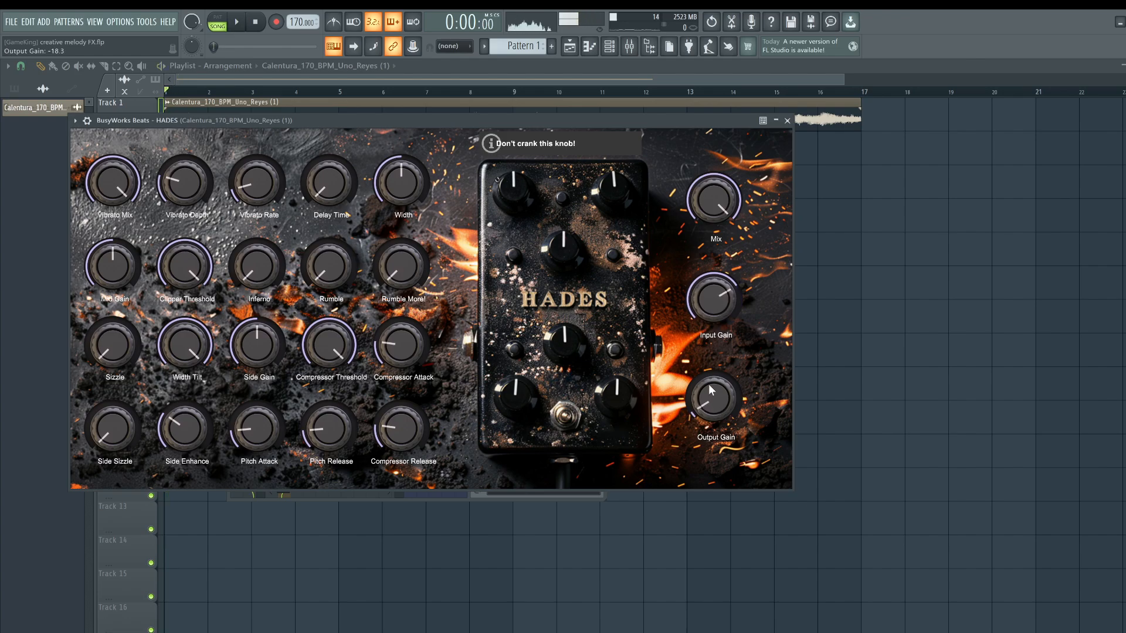
{"action": "left_click_drag", "start_coordinate": [713, 390], "coordinate": [713, 377]}
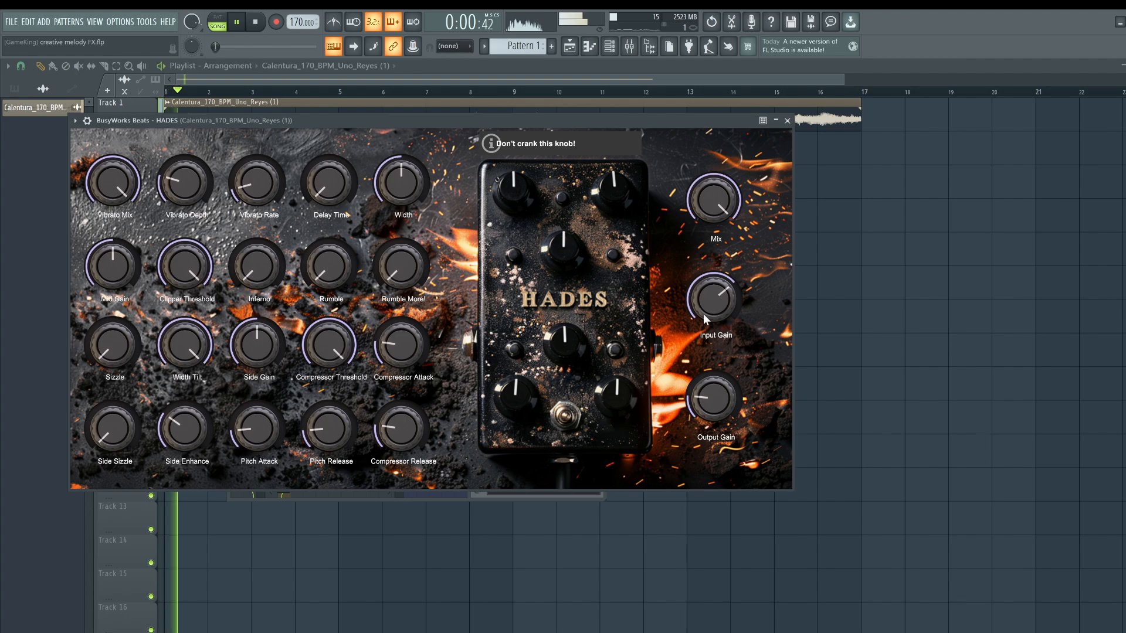
{"action": "left_click_drag", "start_coordinate": [713, 397], "coordinate": [716, 388]}
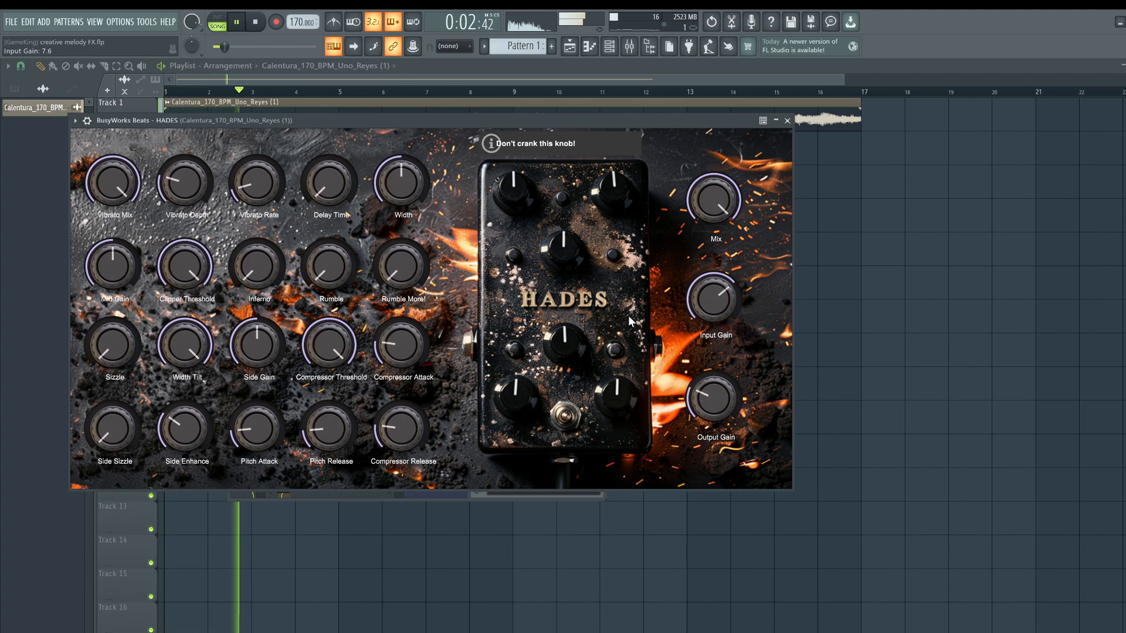
Set the HADES Inferno knob to 0 and raise the Rumble and Rumble More knobs.
{"action": "left_click_drag", "start_coordinate": [112, 182], "coordinate": [93, 327]}
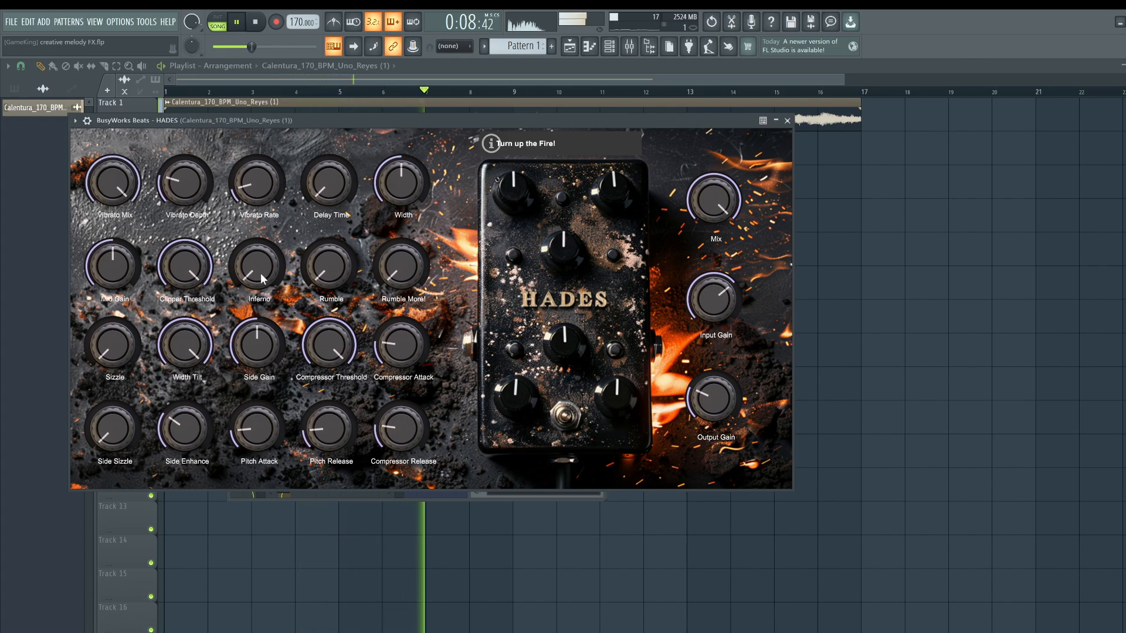
{"action": "mouse_move", "coordinate": [261, 279]}
{"action": "left_mouse_down"}
{"action": "mouse_move", "coordinate": [275, 172]}
{"action": "mouse_move", "coordinate": [275, 267]}
{"action": "mouse_move", "coordinate": [263, 291]}
{"action": "left_mouse_up"}
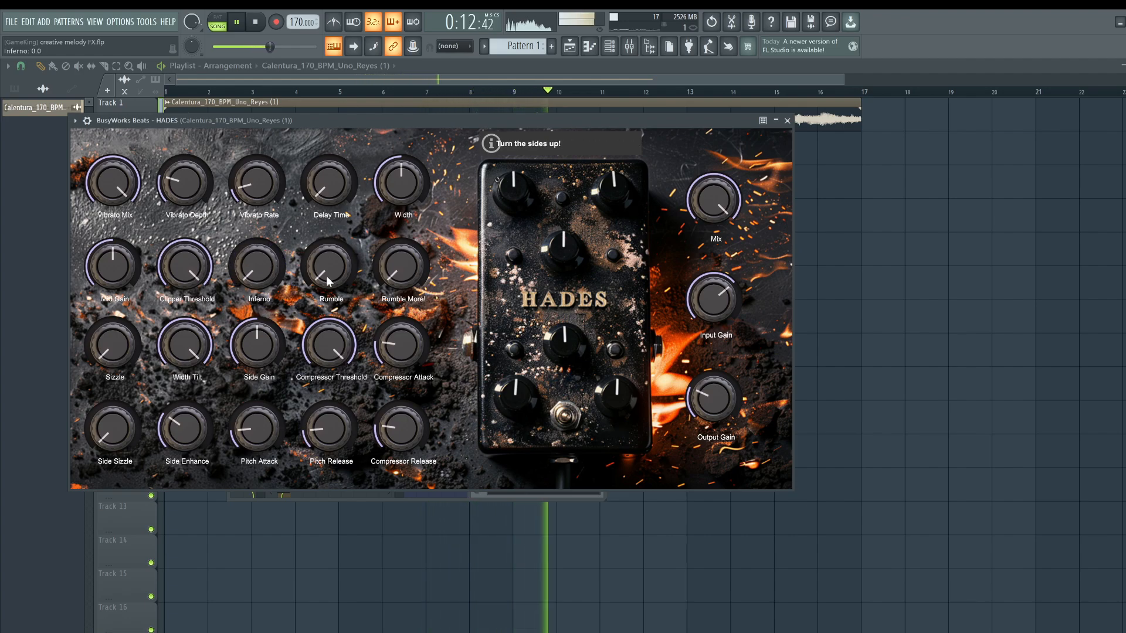
{"action": "left_click_drag", "start_coordinate": [332, 283], "coordinate": [331, 233]}
{"action": "left_click_drag", "start_coordinate": [399, 286], "coordinate": [395, 235]}
{"action": "left_click_drag", "start_coordinate": [340, 265], "coordinate": [340, 252]}
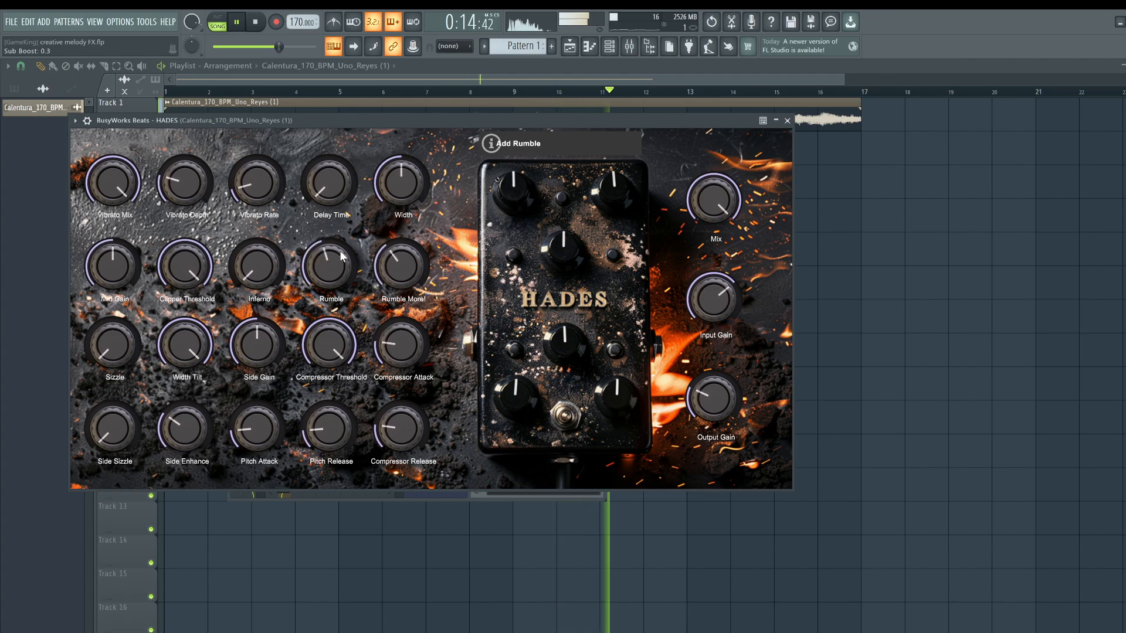
Set the HADES Compressor Threshold to about -18, reopening the plugin from the effects chain.
{"action": "left_click_drag", "start_coordinate": [329, 349], "coordinate": [327, 385]}
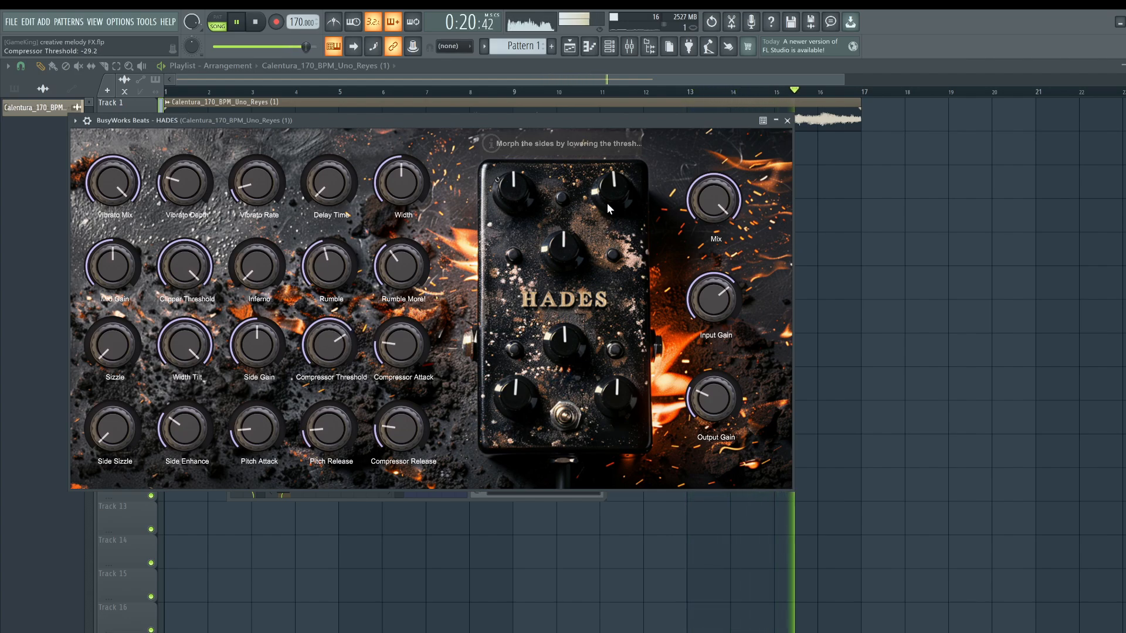
{"action": "left_click", "coordinate": [775, 120]}
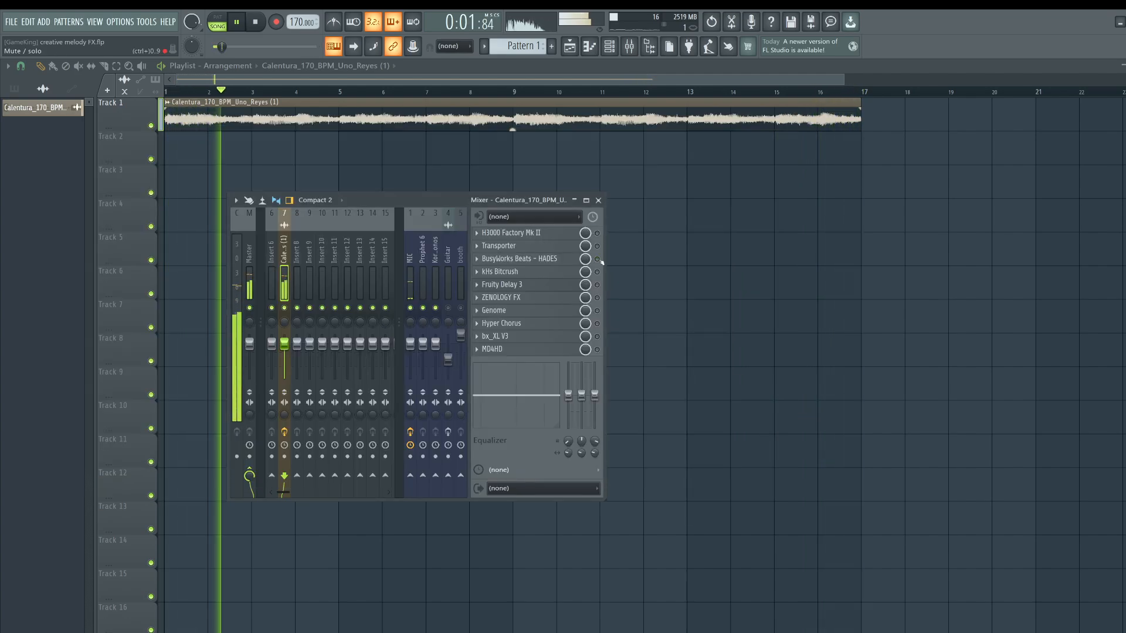
{"action": "left_click", "coordinate": [555, 260]}
{"action": "left_click_drag", "start_coordinate": [321, 362], "coordinate": [324, 343]}
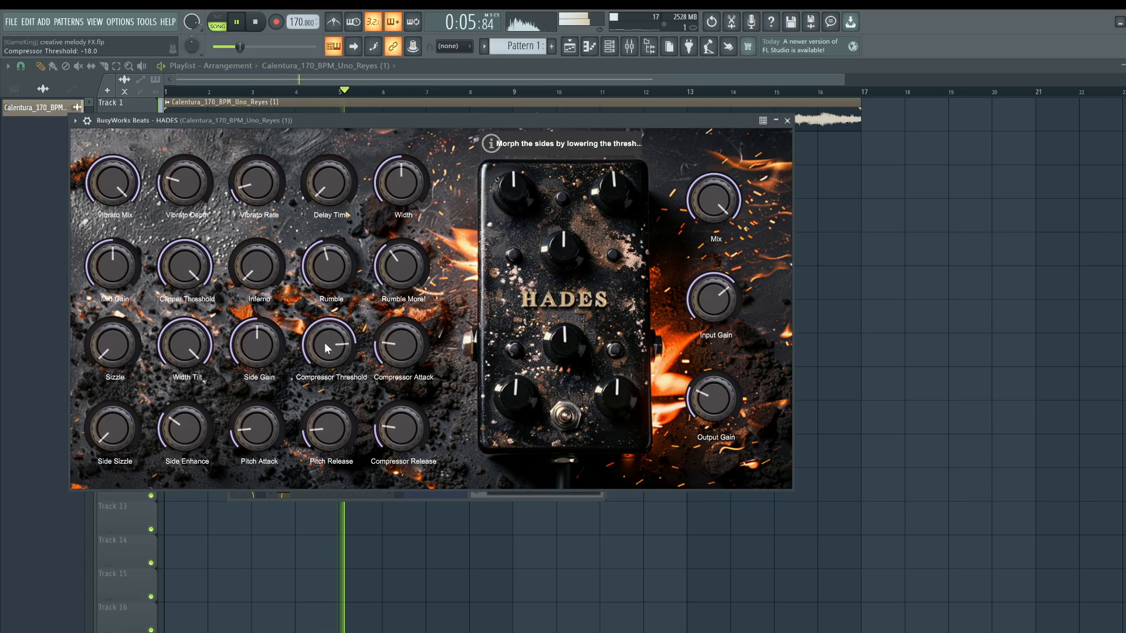
Raise the HADES Pitch Attack and Pitch Release knobs.
{"action": "left_click_drag", "start_coordinate": [269, 432], "coordinate": [270, 411]}
{"action": "left_click_drag", "start_coordinate": [327, 442], "coordinate": [328, 431]}
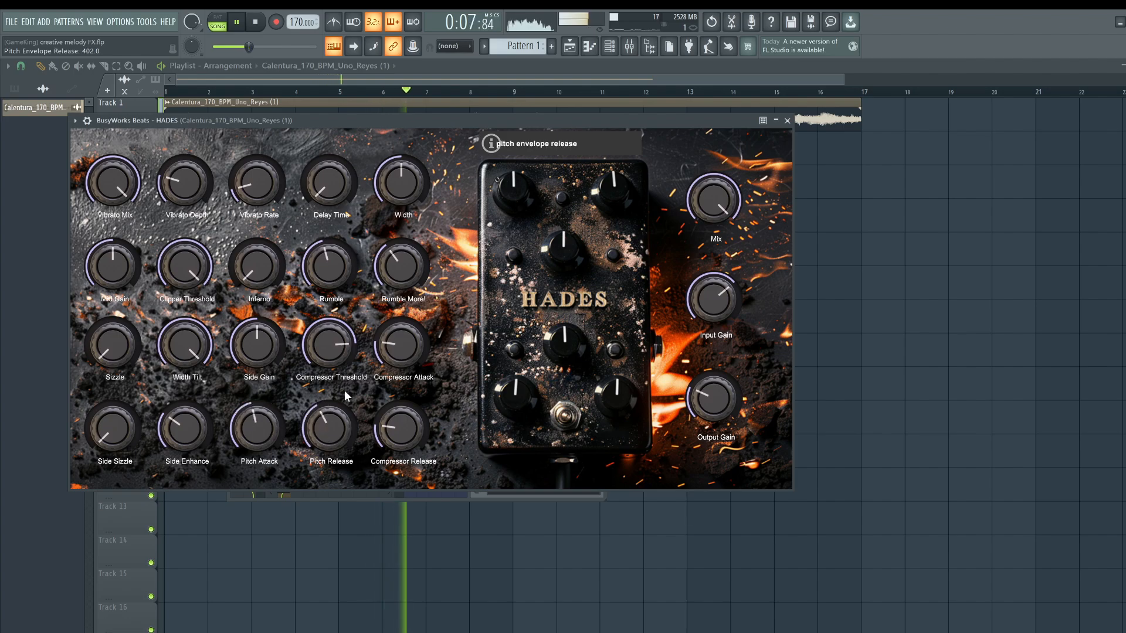
Rebalance the HADES Input Gain and Output Gain knobs.
{"action": "left_click_drag", "start_coordinate": [716, 320], "coordinate": [717, 314]}
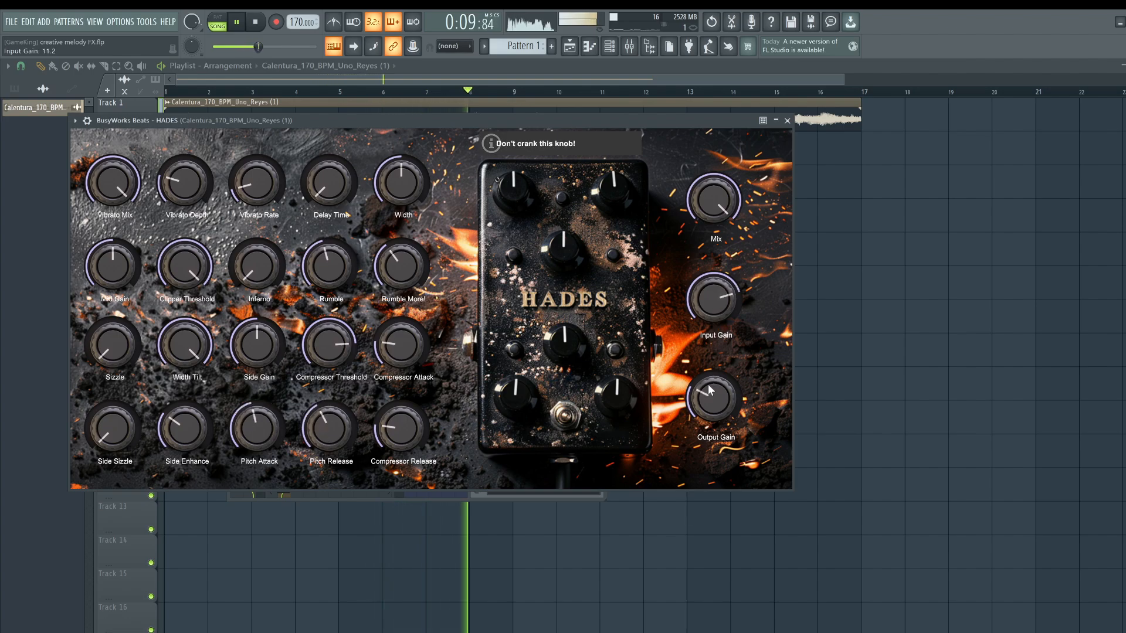
{"action": "left_click_drag", "start_coordinate": [709, 389], "coordinate": [712, 384]}
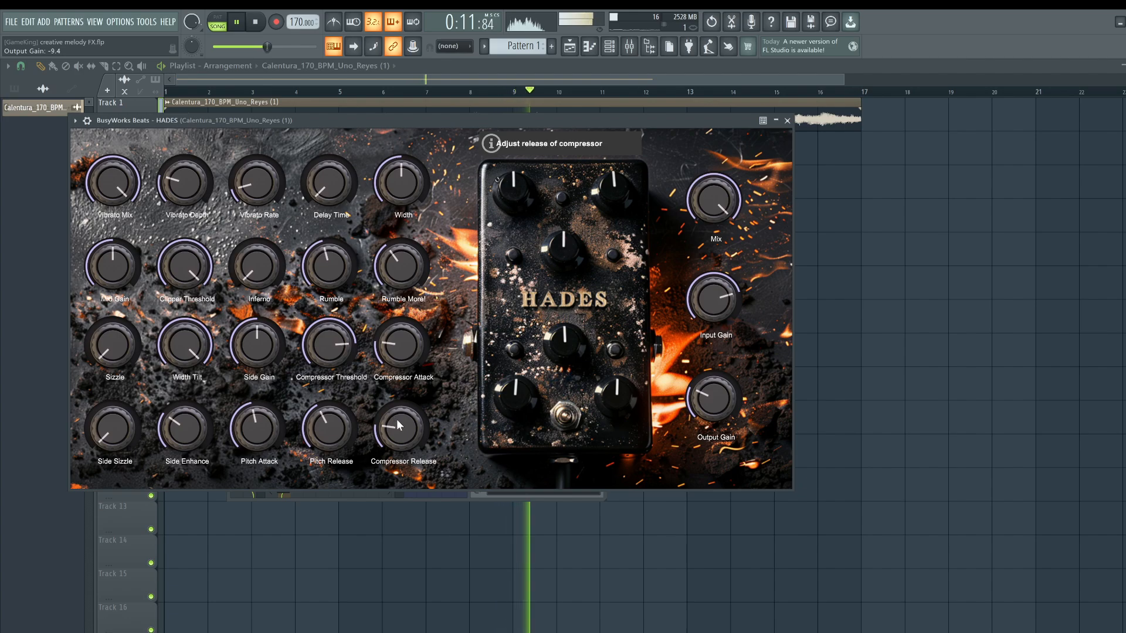
{"action": "left_click_drag", "start_coordinate": [720, 306], "coordinate": [722, 312]}
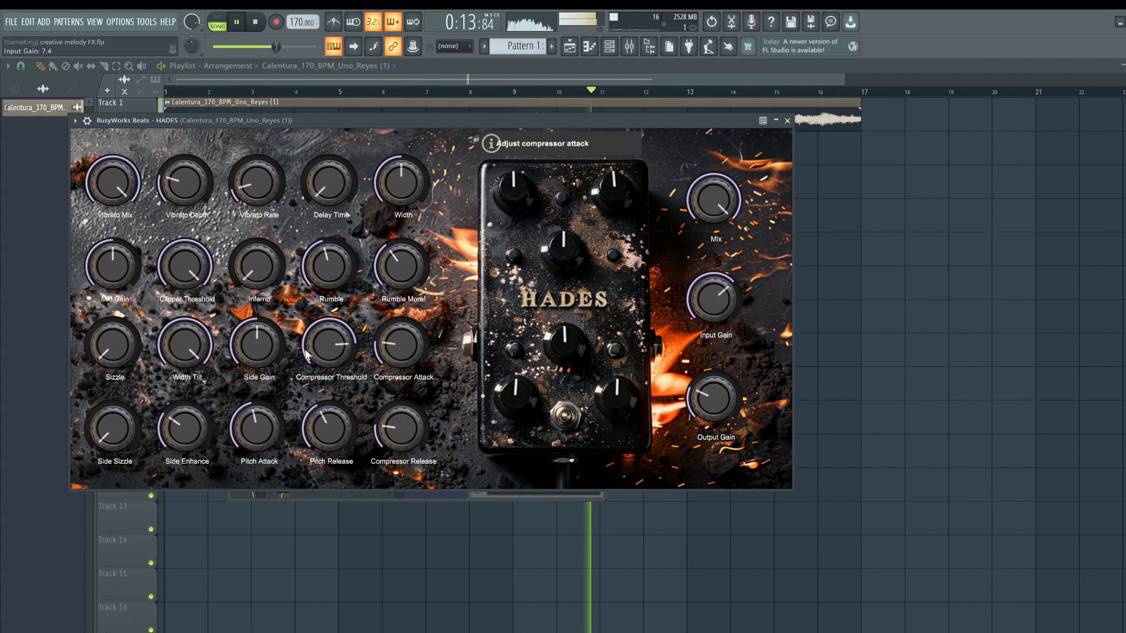
Raise the HADES Side Sizzle and sweep Width Tilt up to 20000 along with the Width knob.
{"action": "left_click_drag", "start_coordinate": [113, 432], "coordinate": [188, 306]}
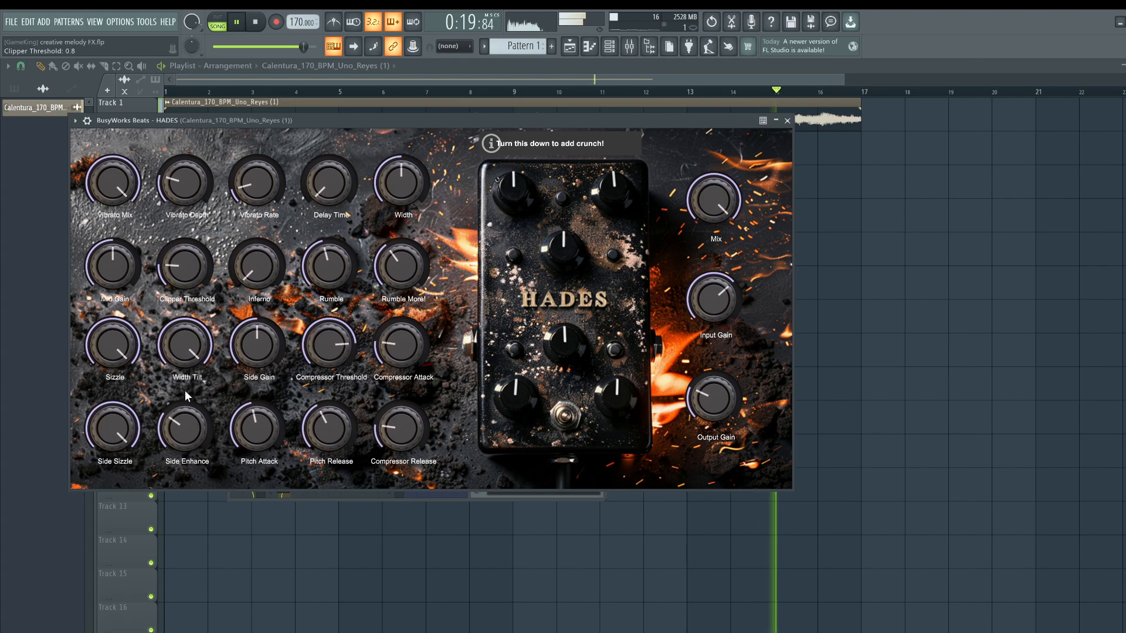
{"action": "left_click_drag", "start_coordinate": [181, 386], "coordinate": [181, 261]}
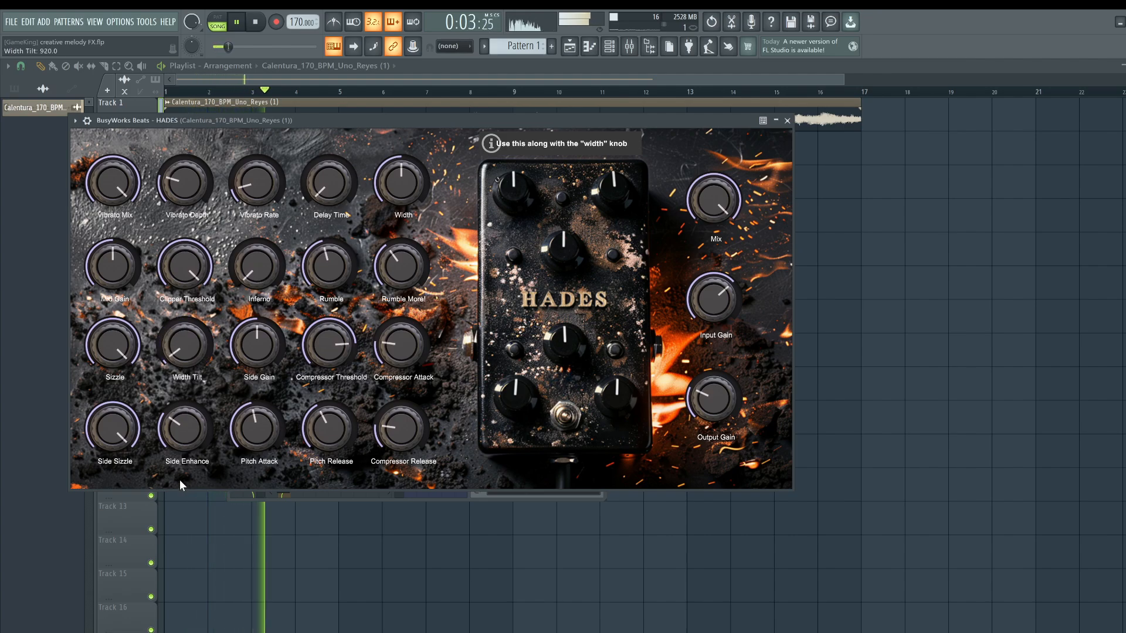
{"action": "mouse_move", "coordinate": [168, 382]}
{"action": "left_mouse_down"}
{"action": "mouse_move", "coordinate": [180, 395]}
{"action": "mouse_move", "coordinate": [182, 376]}
{"action": "left_mouse_up"}
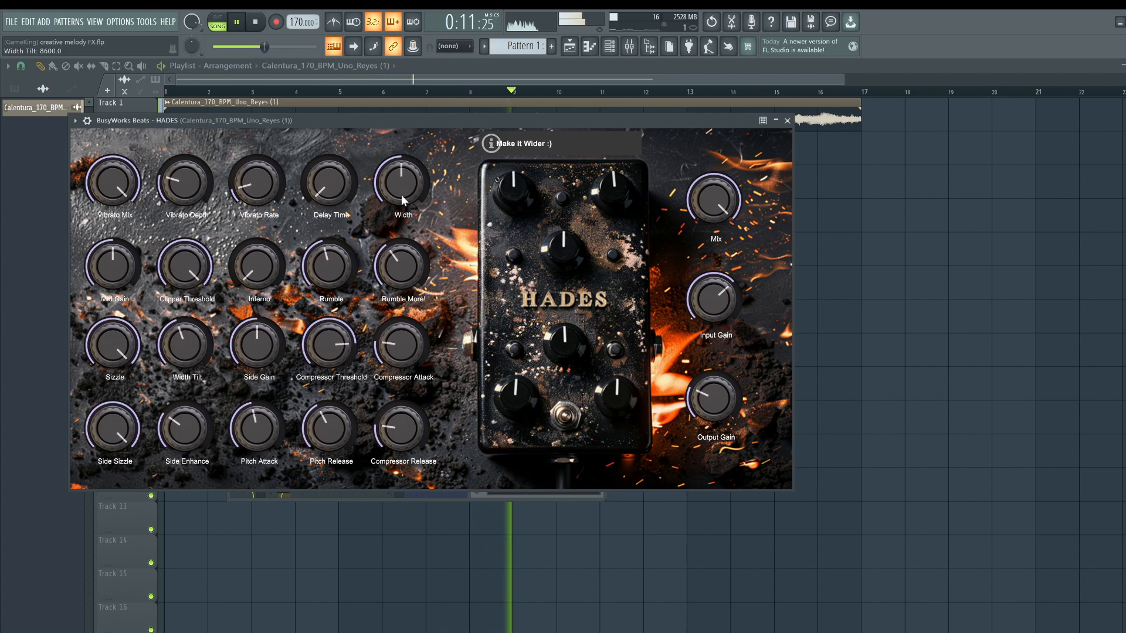
{"action": "left_click_drag", "start_coordinate": [401, 195], "coordinate": [404, 281]}
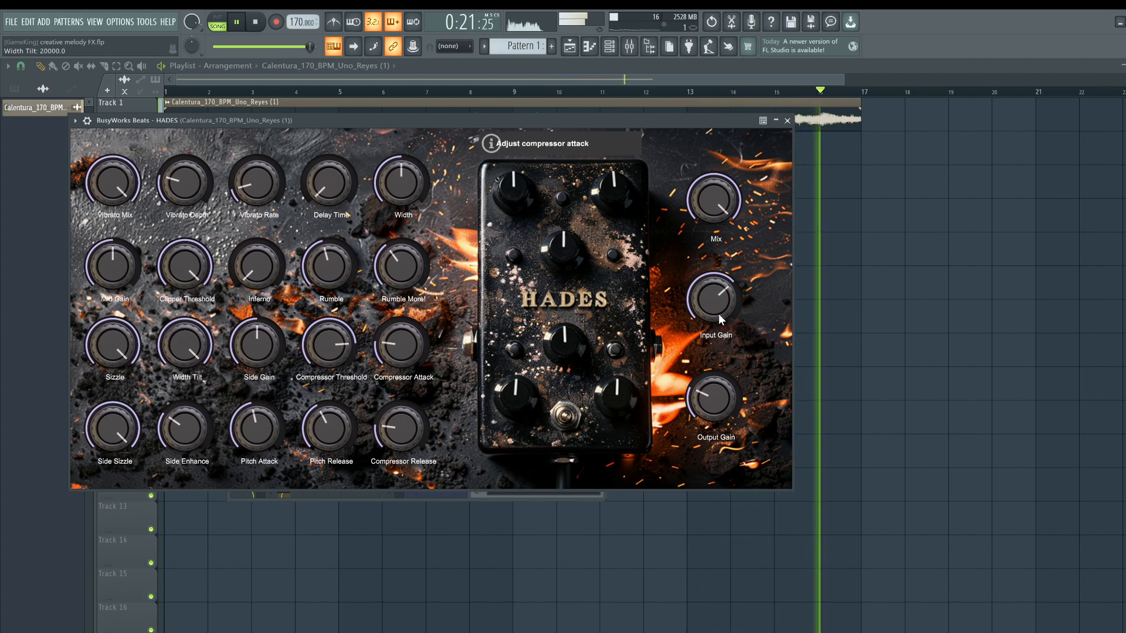
Set the HADES Compressor Threshold to about -1 and close the plugin.
{"action": "left_click_drag", "start_coordinate": [327, 341], "coordinate": [327, 313]}
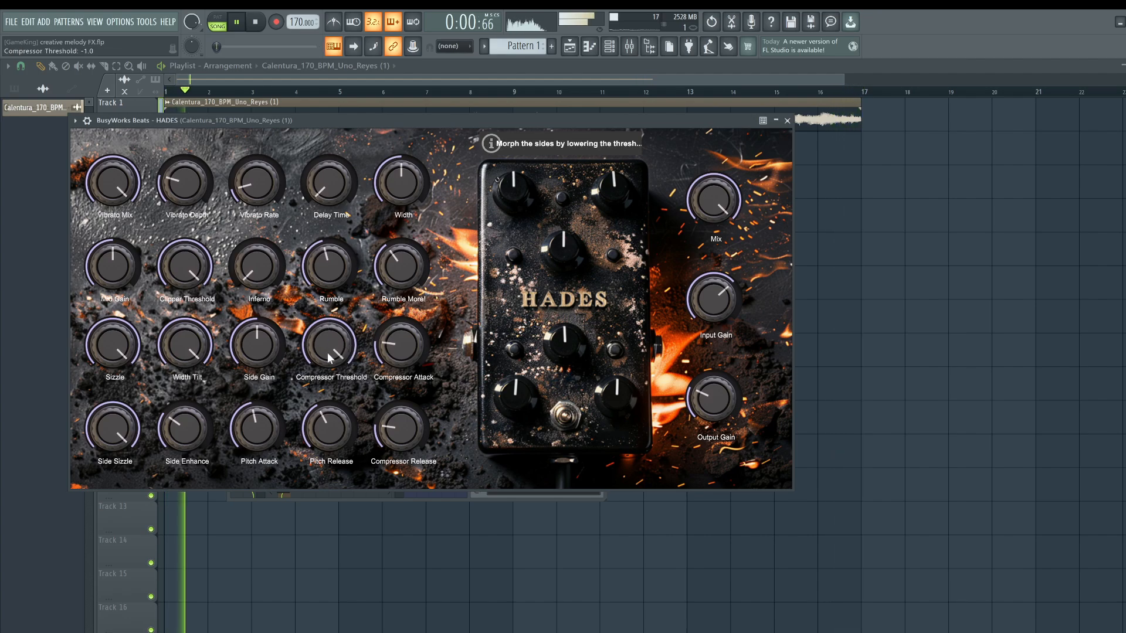
{"action": "left_click", "coordinate": [787, 120]}
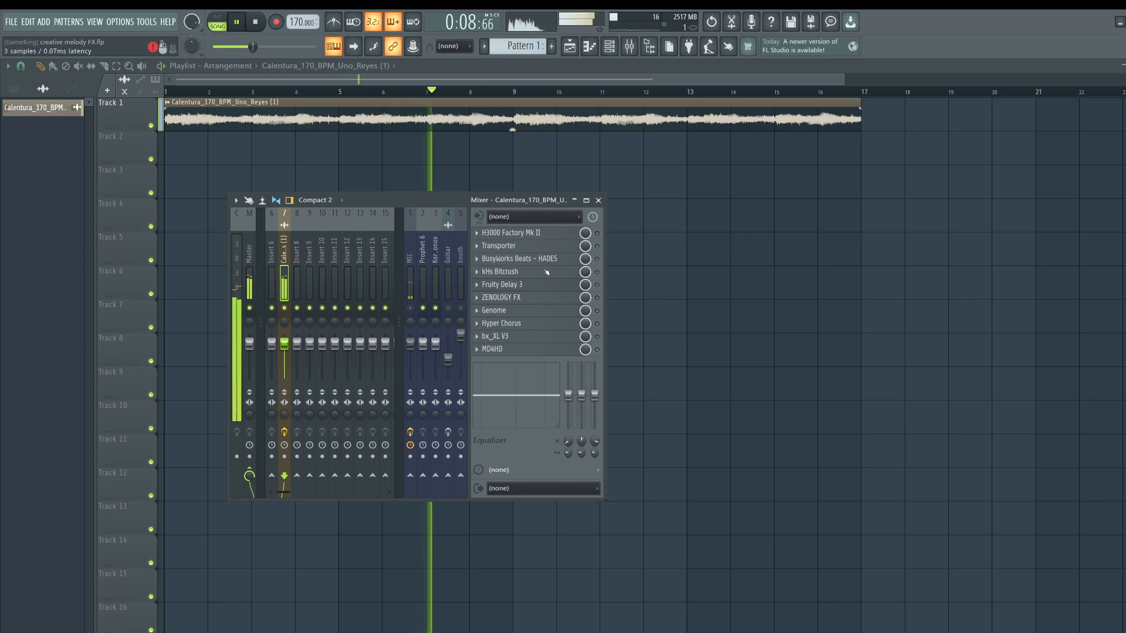
Toggle the HADES effect slot and the MIC insert's mute to compare the sound, and stop playback.
{"action": "left_click", "coordinate": [597, 259]}
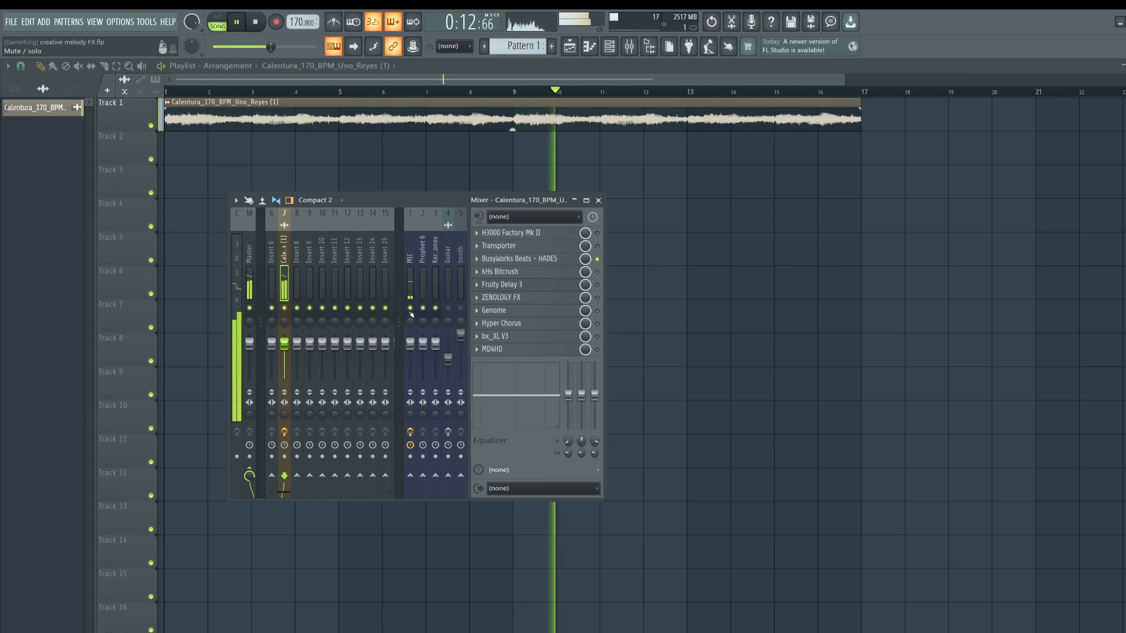
{"action": "left_click", "coordinate": [410, 310]}
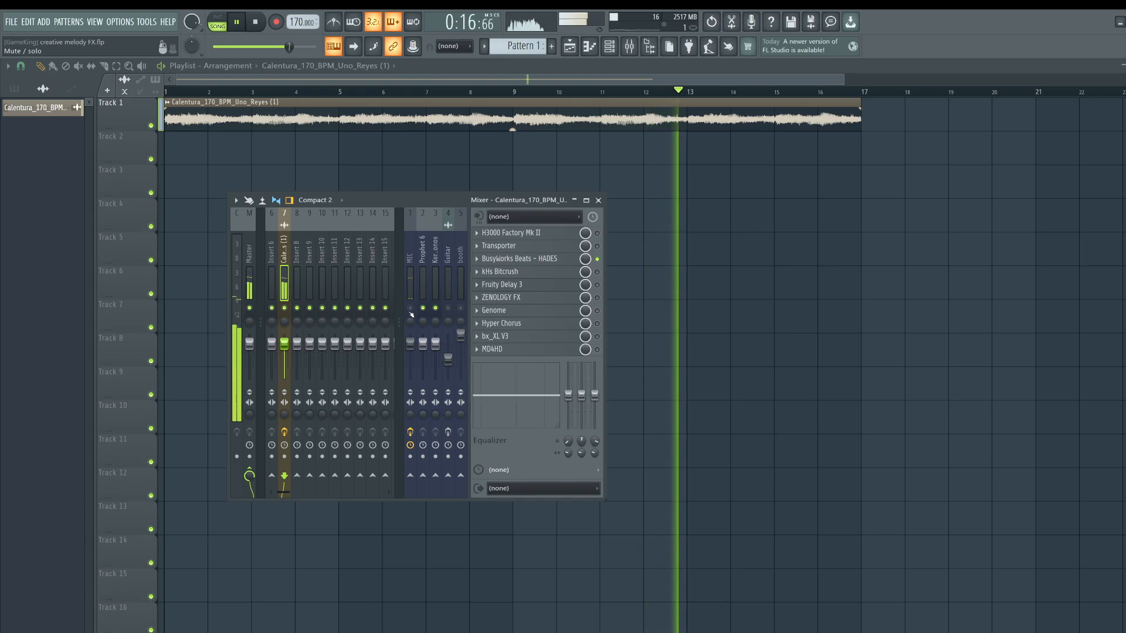
{"action": "left_click", "coordinate": [410, 311]}
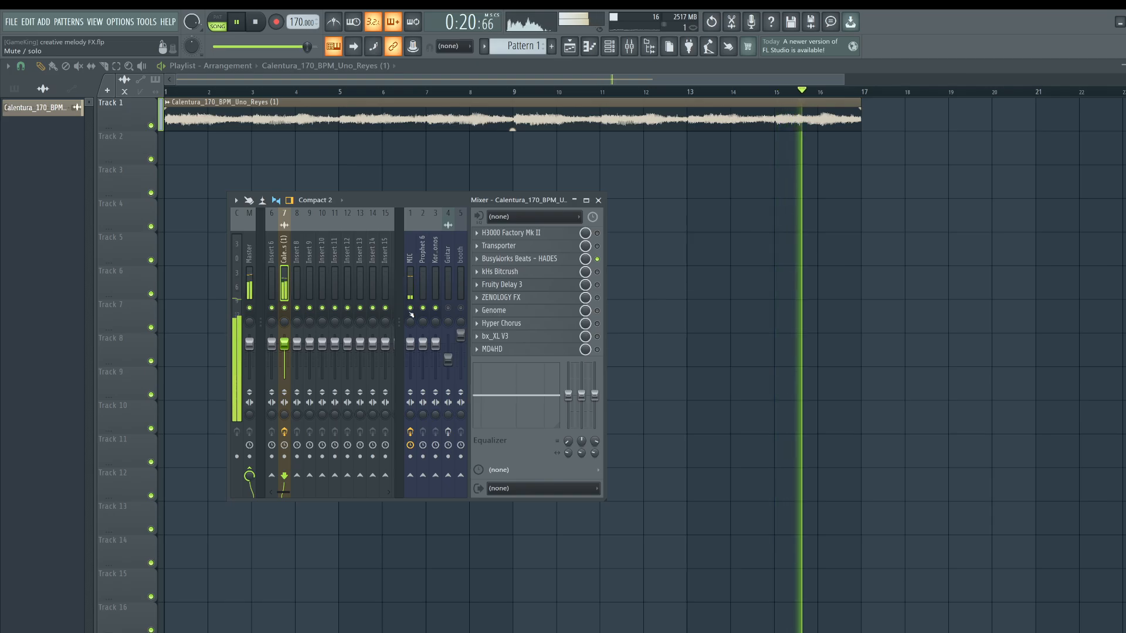
{"action": "key", "text": "space"}
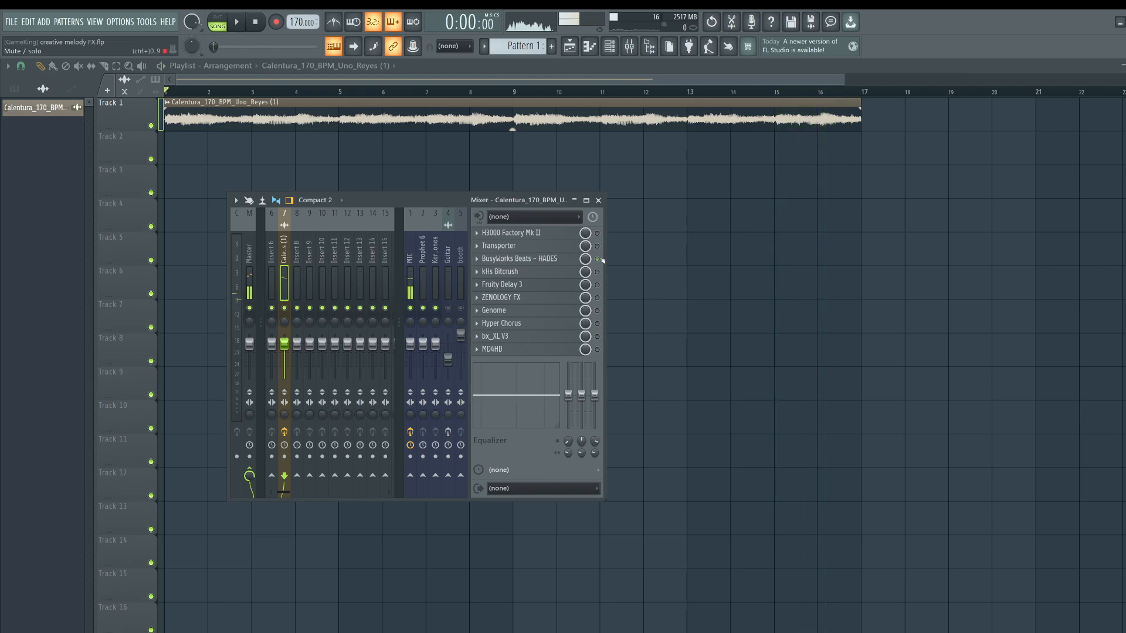
Open the kHs Bitcrush plugin from the melody insert's effects chain.
{"action": "left_click", "coordinate": [519, 277]}
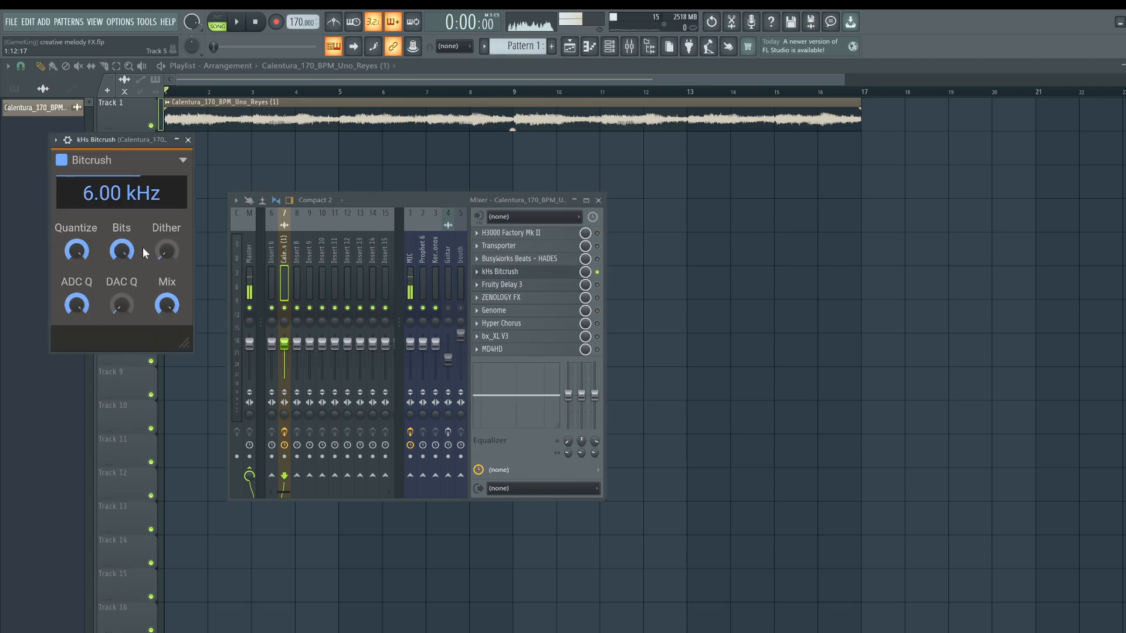
{"action": "key", "text": "space"}
{"action": "key", "text": "space"}
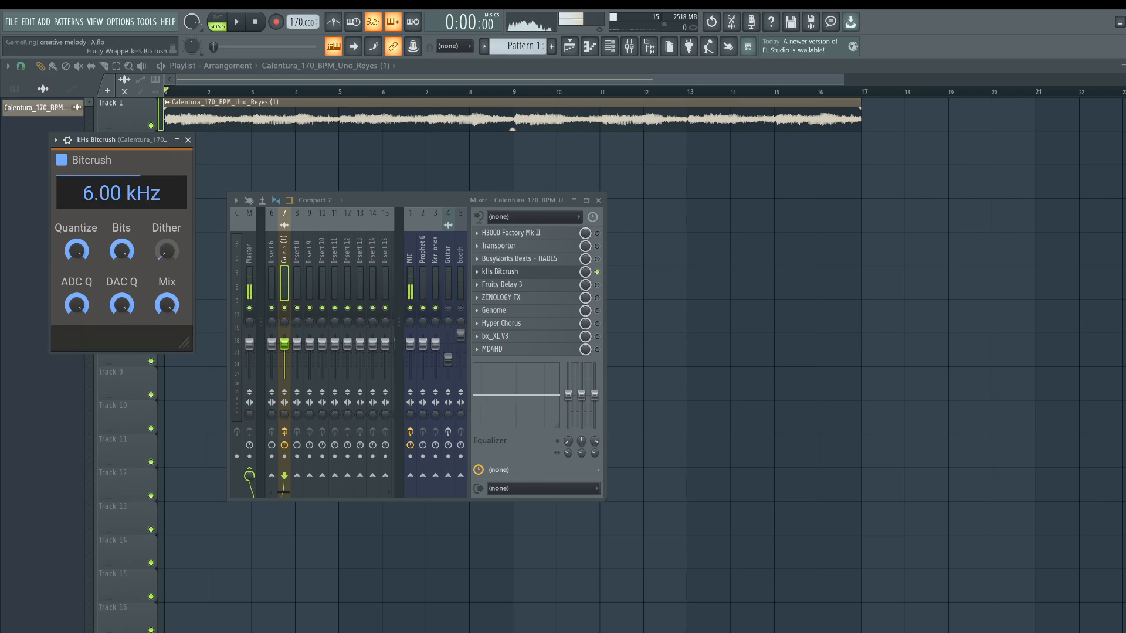
Set the Bitcrush Rate to 40000 Hz.
{"action": "double_click", "coordinate": [115, 191]}
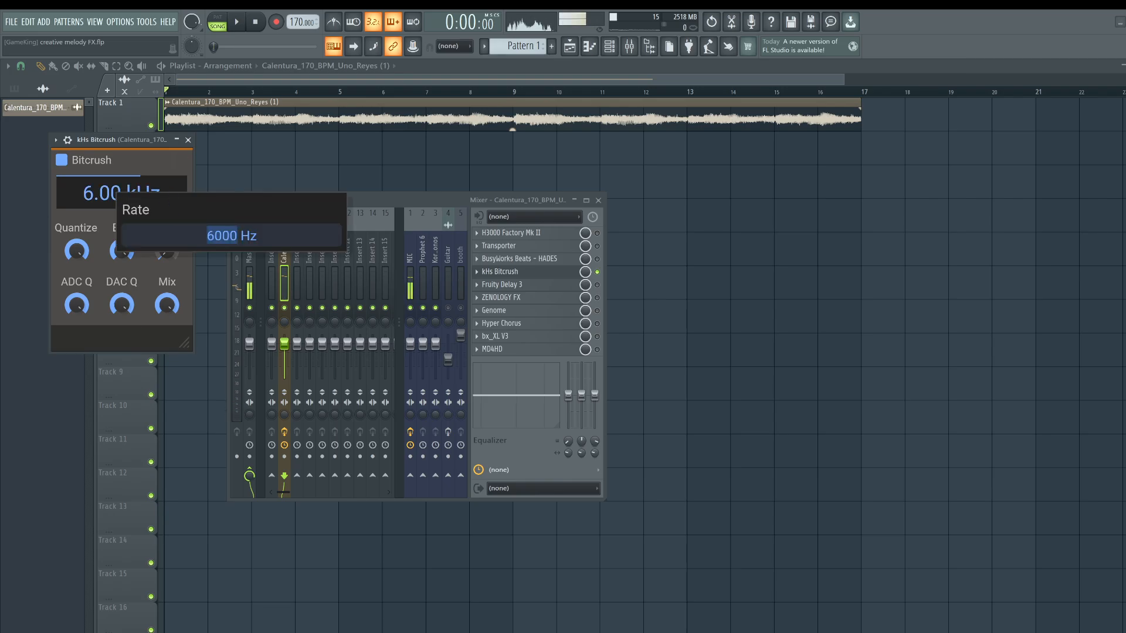
{"action": "type", "text": "4000"}
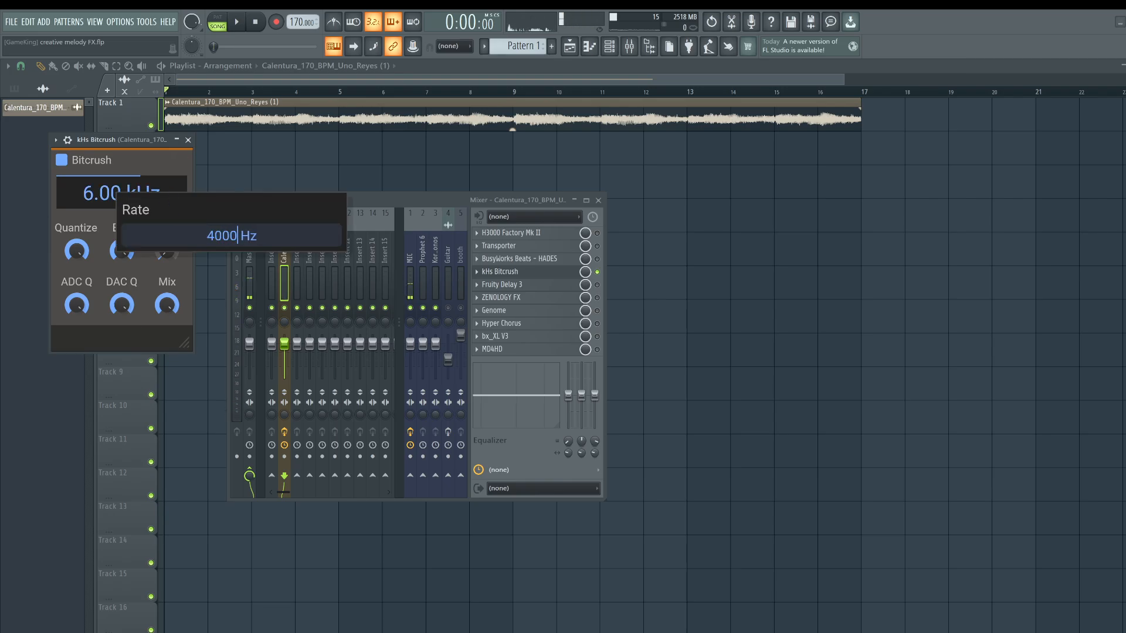
{"action": "type", "text": "0"}
{"action": "key", "text": "Return"}
Confirm the Bitcrush Bits value at 16 and restart playback.
{"action": "double_click", "coordinate": [122, 248]}
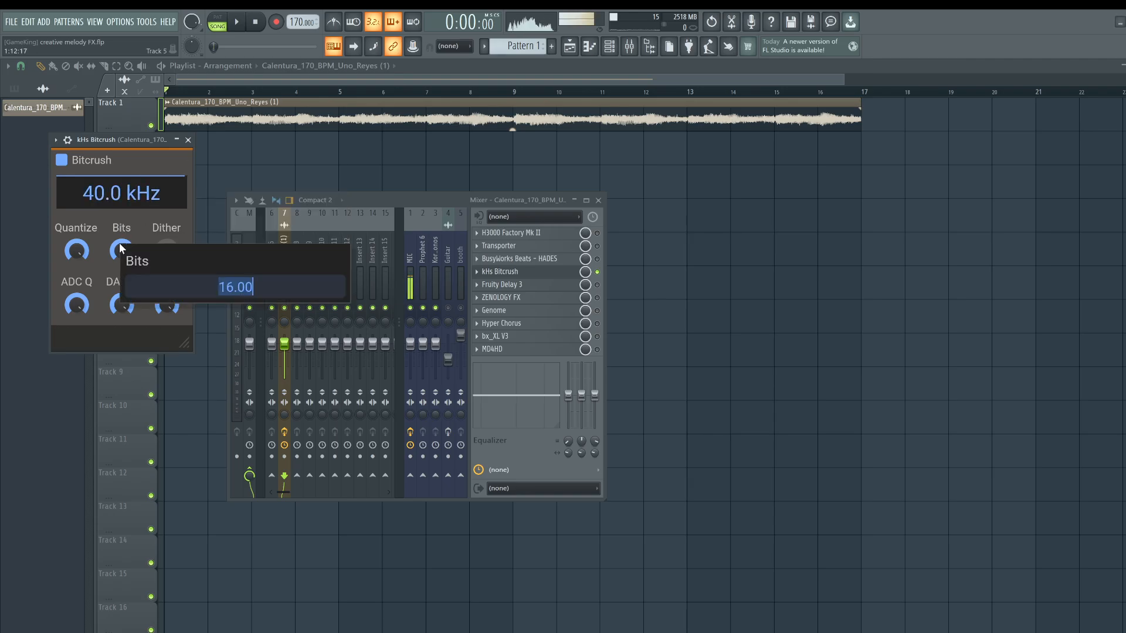
{"action": "key", "text": "Return"}
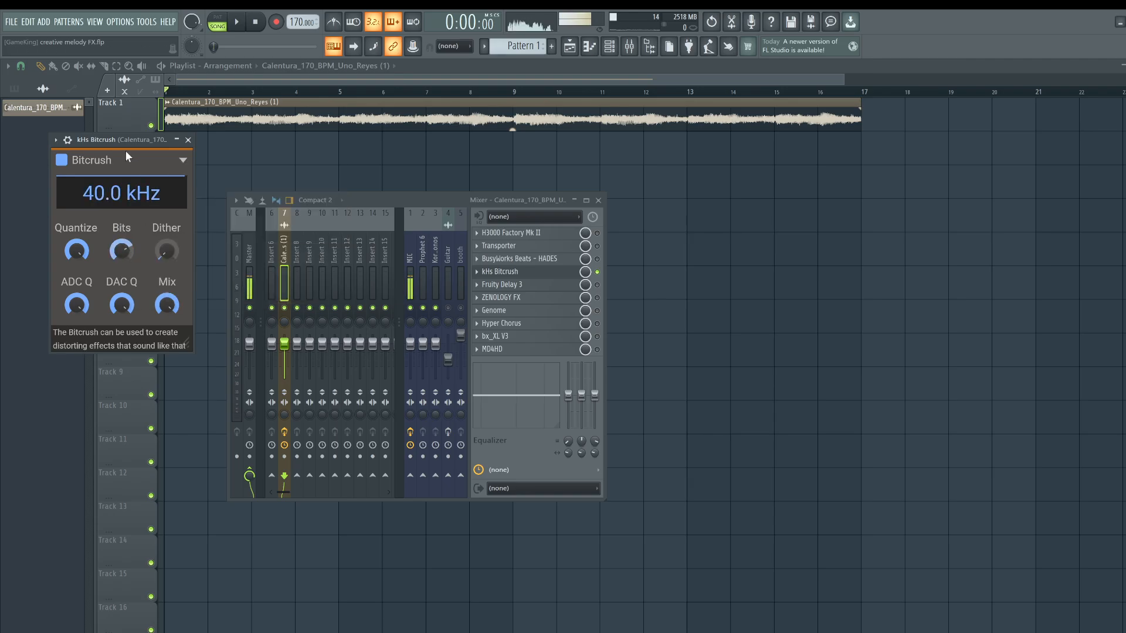
{"action": "key", "text": "space"}
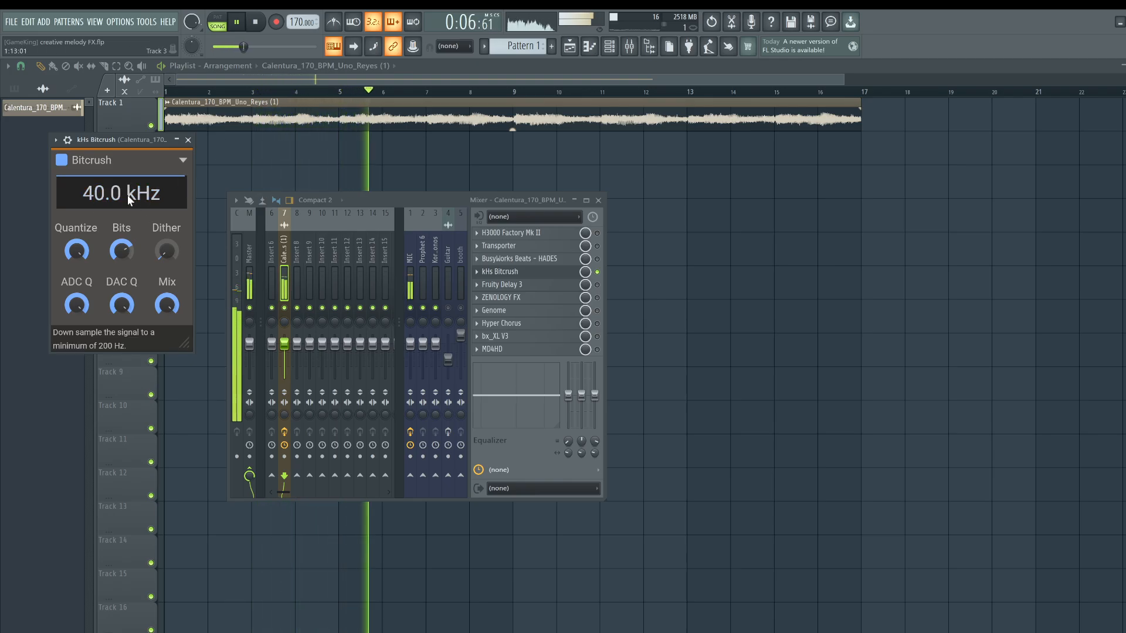
Lower the Bitcrush Rate to about 1.85 kHz.
{"action": "left_click_drag", "start_coordinate": [127, 195], "coordinate": [128, 249]}
{"action": "left_click_drag", "start_coordinate": [131, 195], "coordinate": [132, 224]}
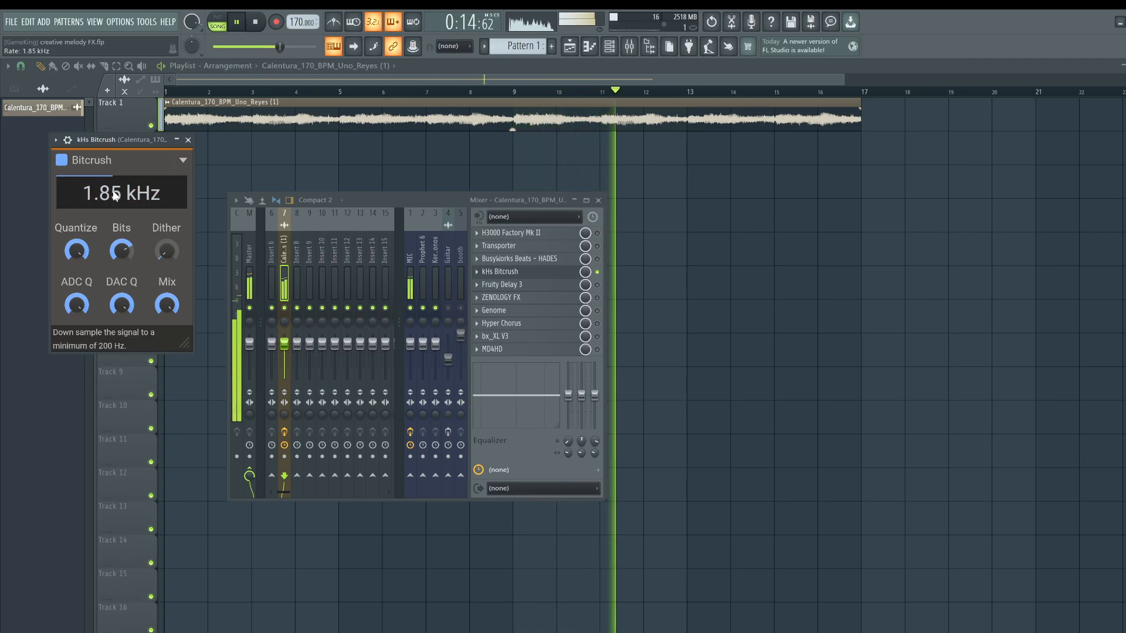
Enable Fruity Delay 3 on the melody insert, open its window, close Bitcrush and restart playback.
{"action": "left_click", "coordinate": [597, 284]}
{"action": "key", "text": "space"}
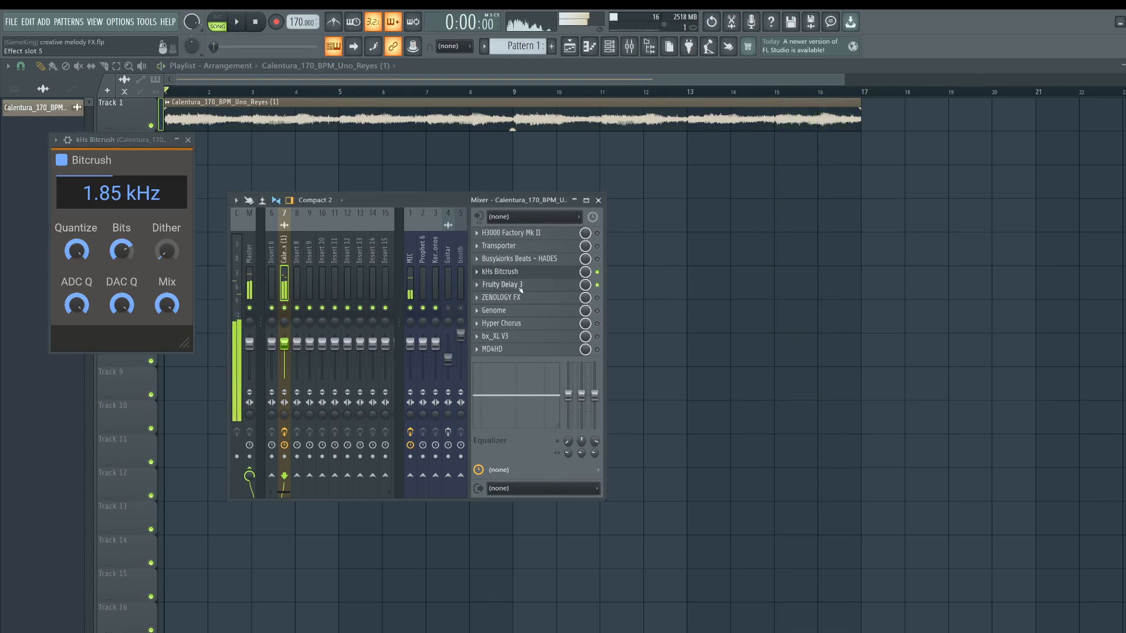
{"action": "left_click", "coordinate": [515, 286]}
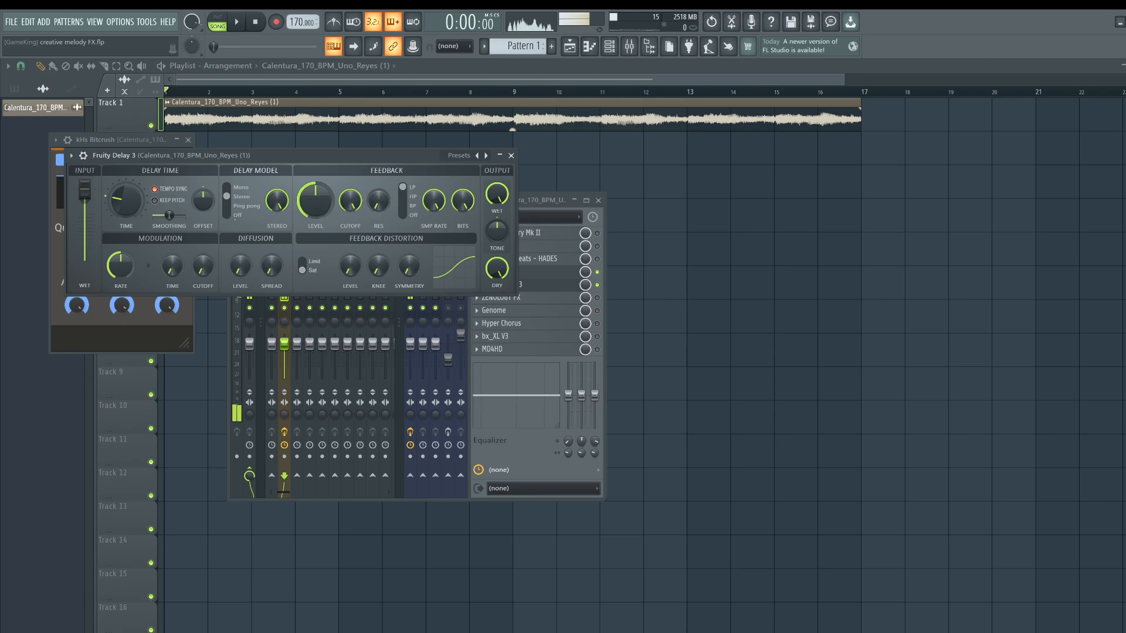
{"action": "left_click", "coordinate": [188, 140]}
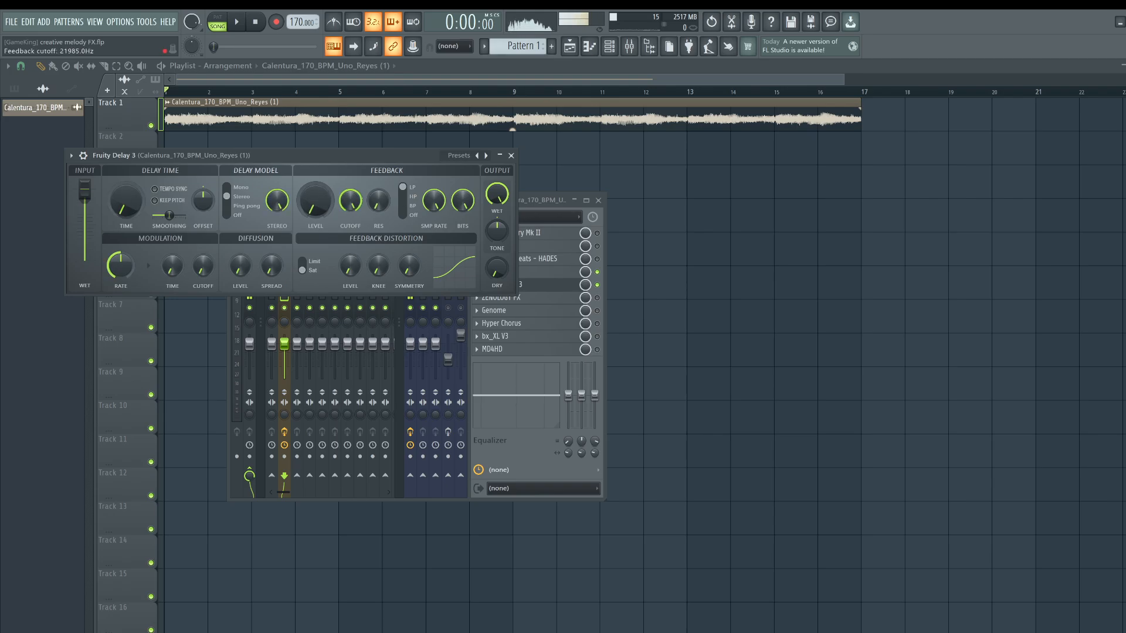
{"action": "key", "text": "space"}
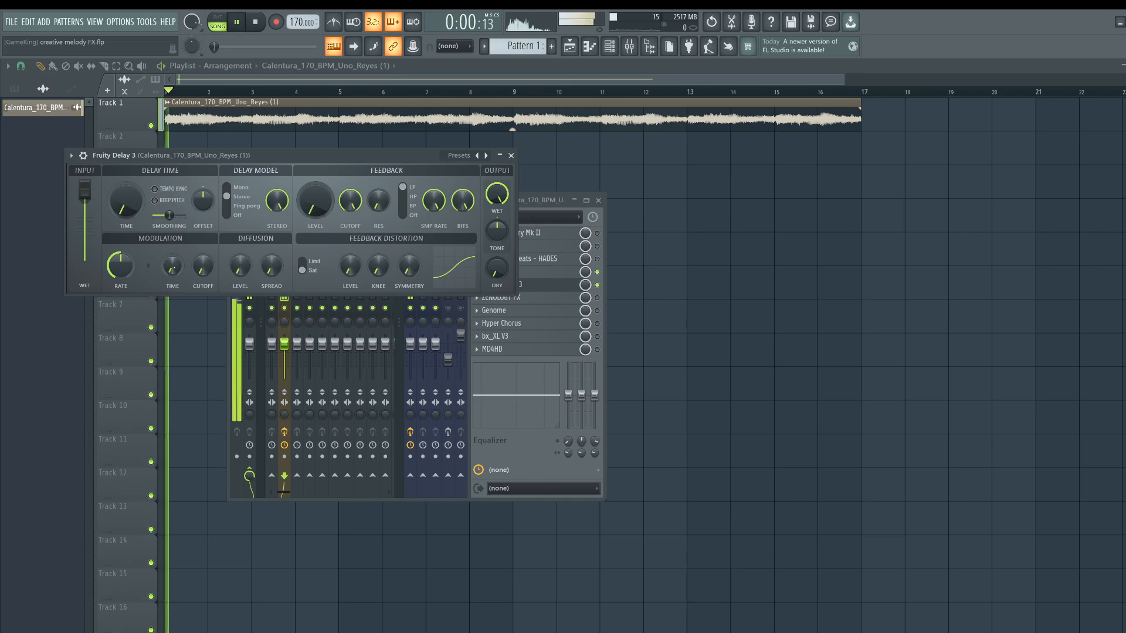
Raise the Fruity Delay 3 modulation time to about 56%.
{"action": "left_click_drag", "start_coordinate": [172, 266], "coordinate": [172, 226]}
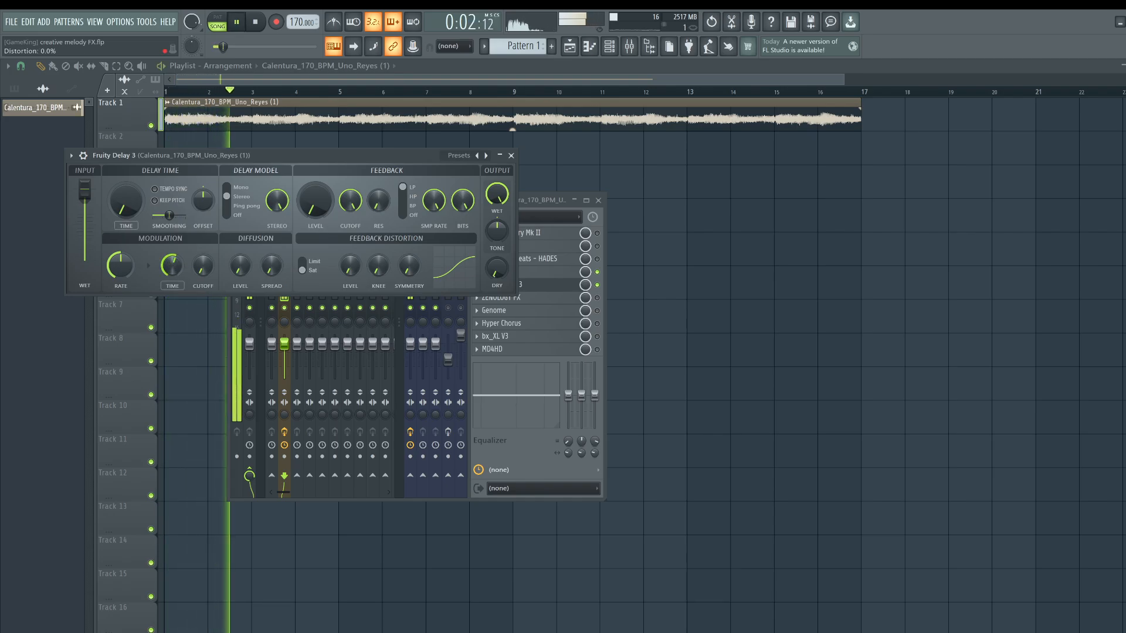
{"action": "left_click", "coordinate": [597, 272]}
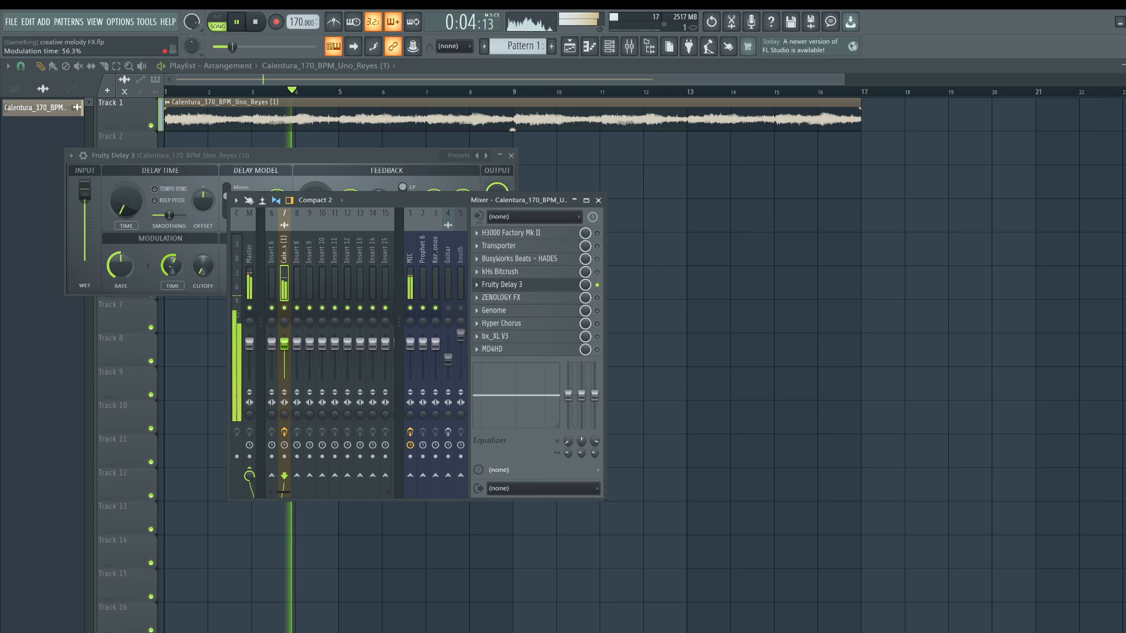
{"action": "left_click_drag", "start_coordinate": [172, 266], "coordinate": [173, 251]}
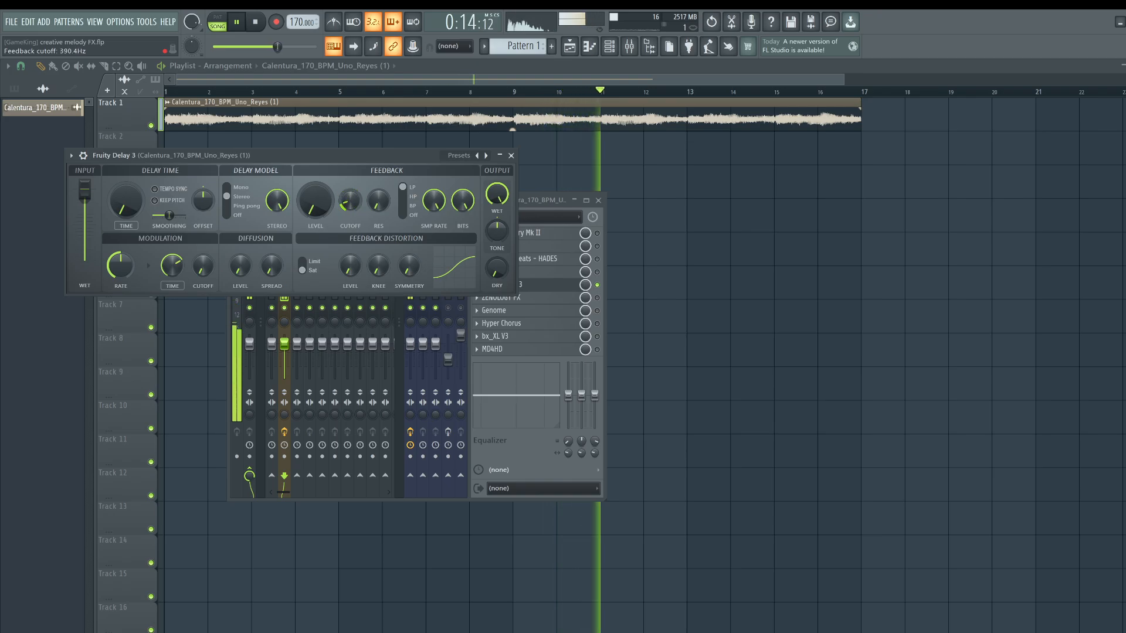
Adjust the delay's feedback cutoff and turn up the dry output level.
{"action": "left_click_drag", "start_coordinate": [350, 201], "coordinate": [350, 154]}
{"action": "mouse_move", "coordinate": [350, 265]}
{"action": "left_mouse_down"}
{"action": "mouse_move", "coordinate": [350, 214]}
{"action": "mouse_move", "coordinate": [350, 268]}
{"action": "left_mouse_up"}
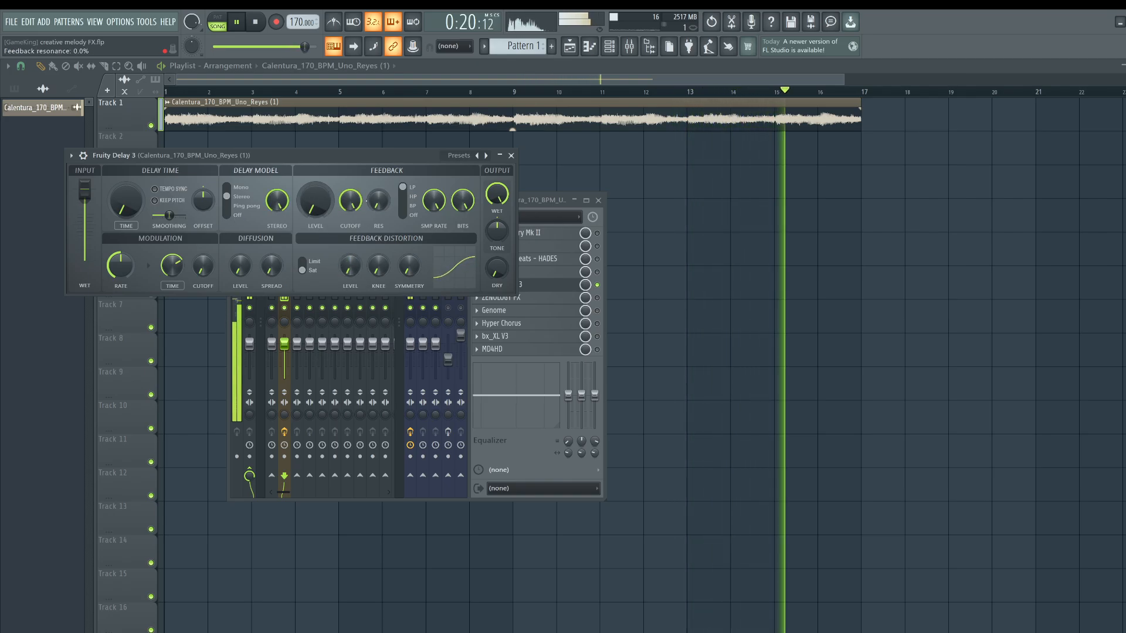
{"action": "left_click_drag", "start_coordinate": [497, 268], "coordinate": [497, 235]}
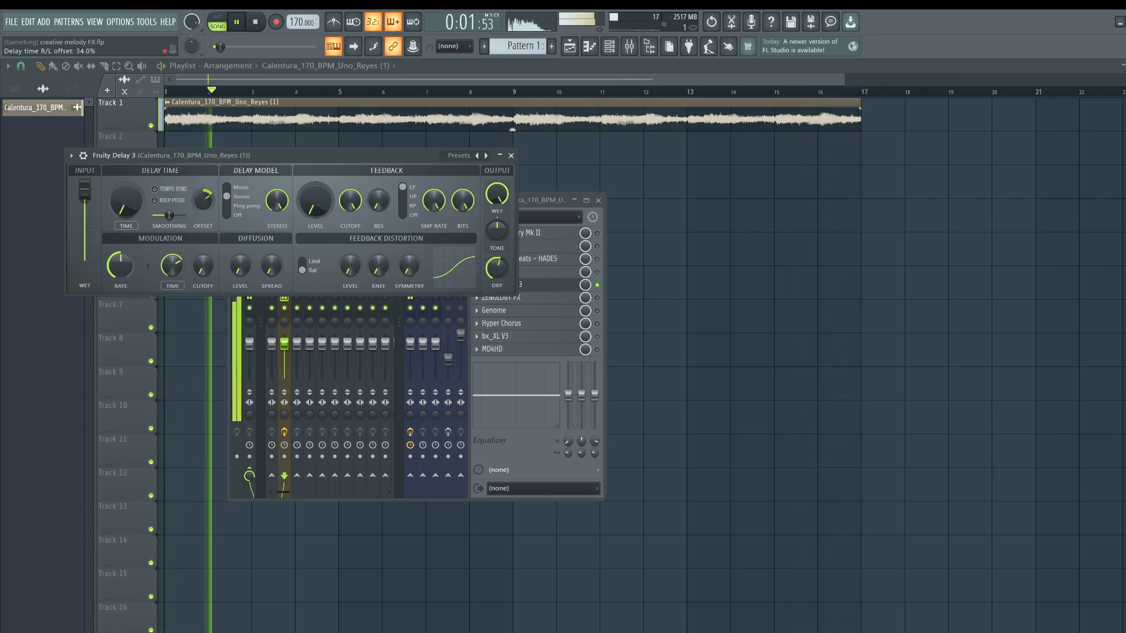
Try the Ping Pong delay model, return to Stereo and reset the offset knob.
{"action": "left_click", "coordinate": [233, 205]}
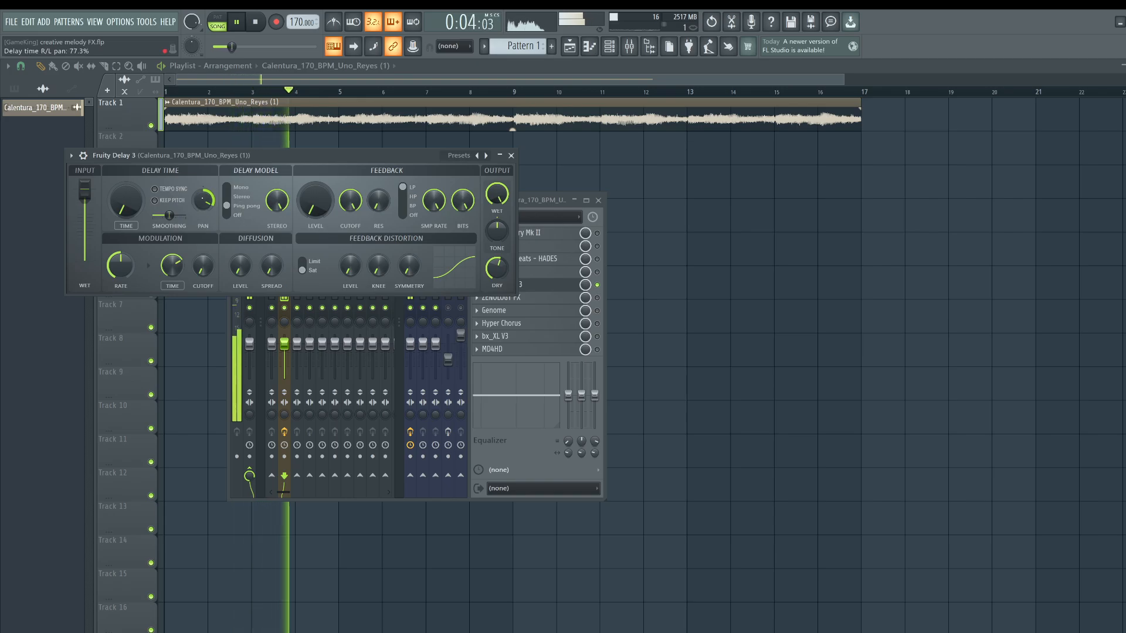
{"action": "left_click", "coordinate": [234, 197]}
{"action": "right_click", "coordinate": [199, 195]}
{"action": "left_click", "coordinate": [211, 204]}
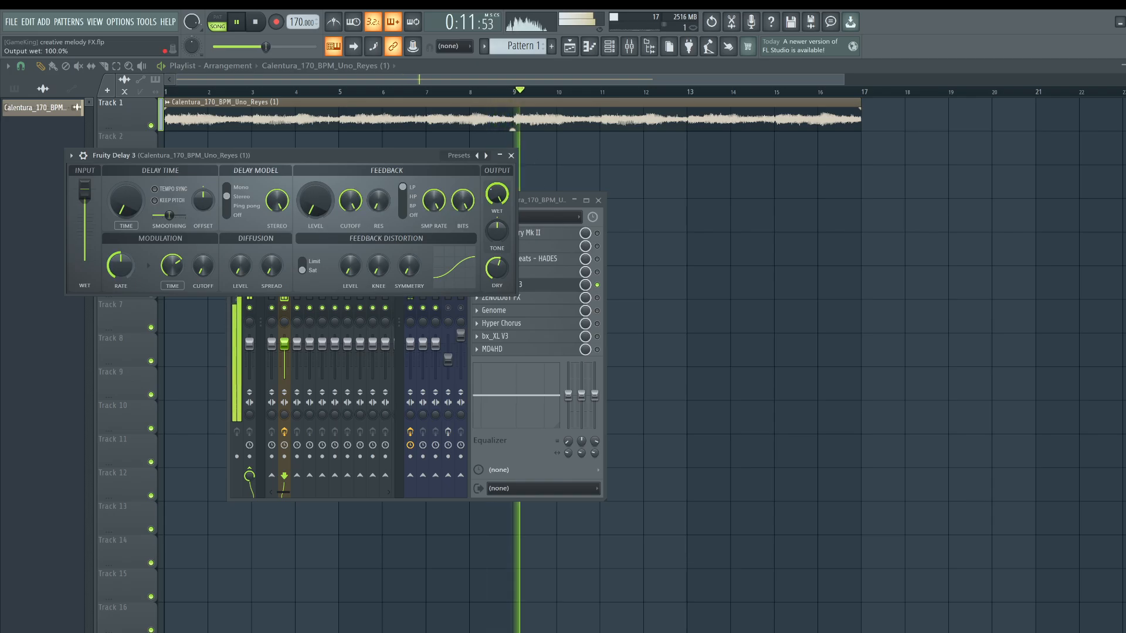
Stop playback, close Fruity Delay 3 and open the ZENOLOGY FX plugin on the melody insert.
{"action": "key", "text": "space"}
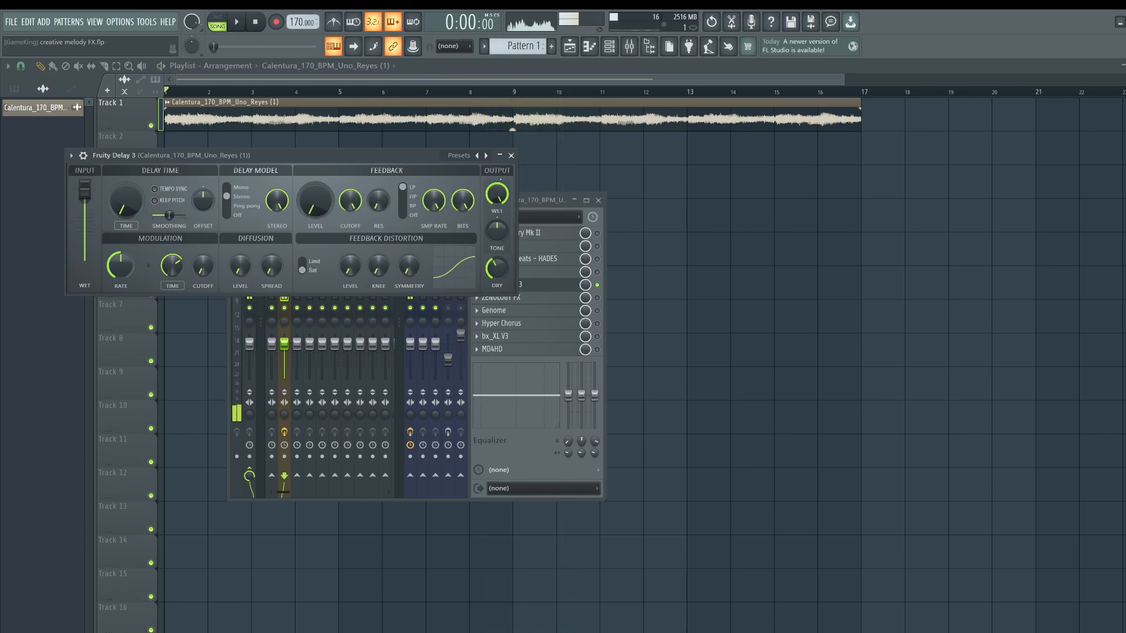
{"action": "left_click", "coordinate": [511, 156]}
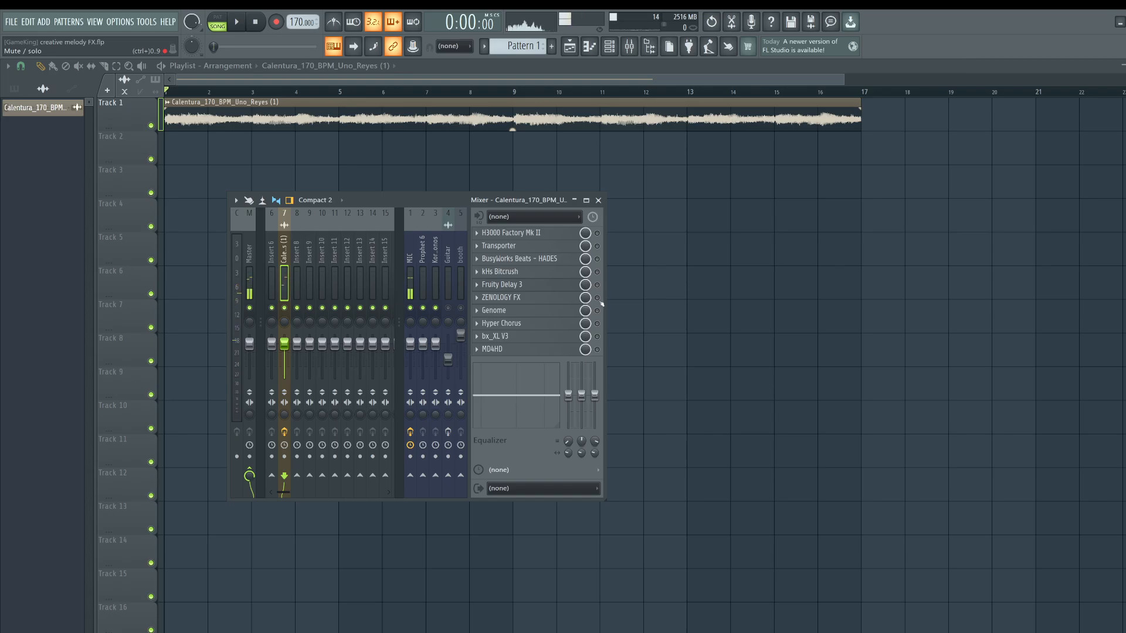
{"action": "left_click", "coordinate": [572, 302]}
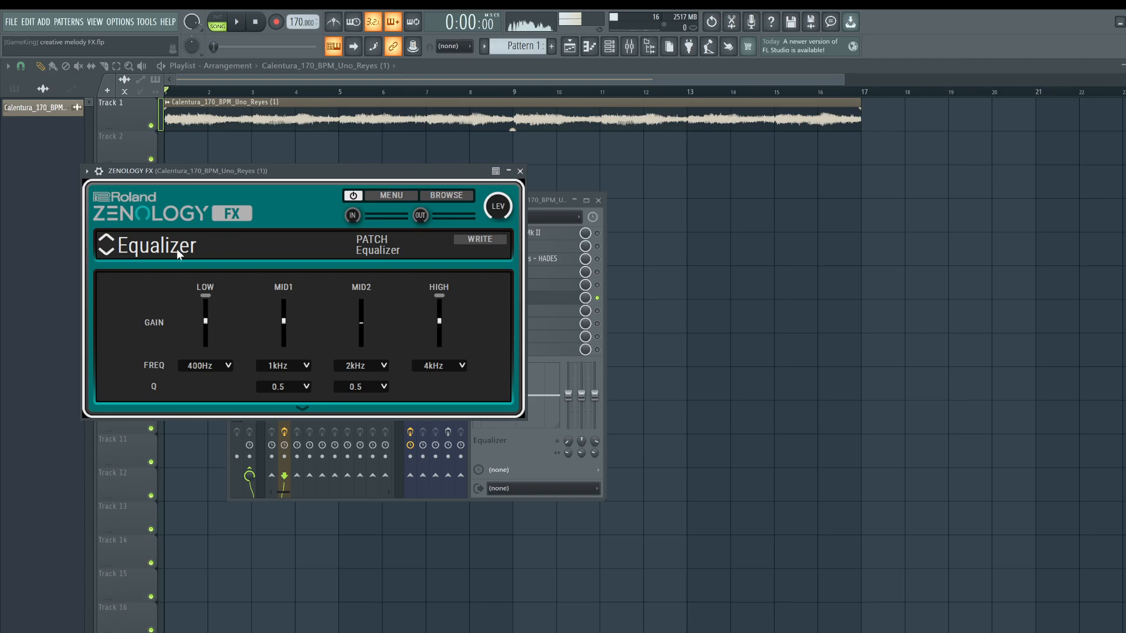
{"action": "left_click_drag", "start_coordinate": [197, 171], "coordinate": [227, 171]}
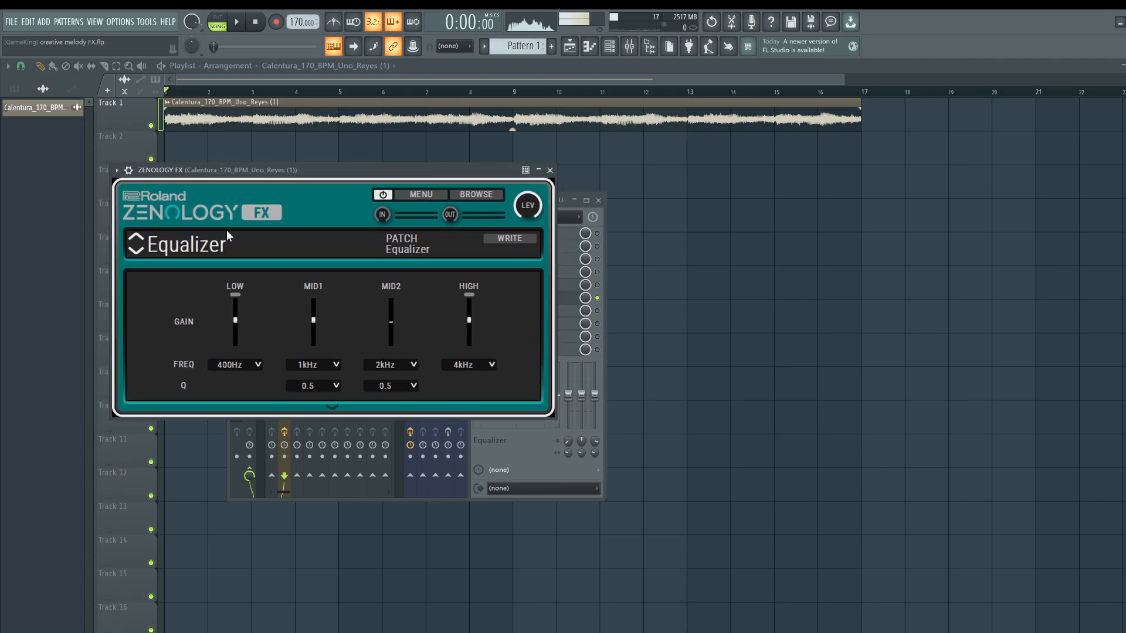
Change the ZENOLOGY FX effect type from Equalizer to the DJFX Looper.
{"action": "left_click", "coordinate": [203, 249]}
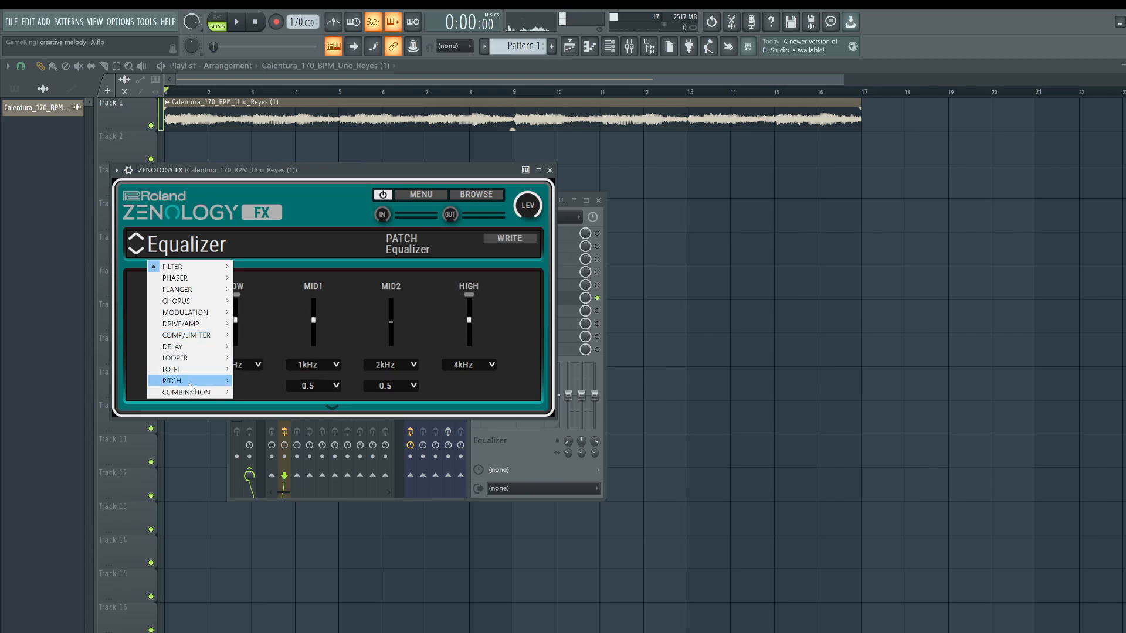
{"action": "mouse_move", "coordinate": [188, 373]}
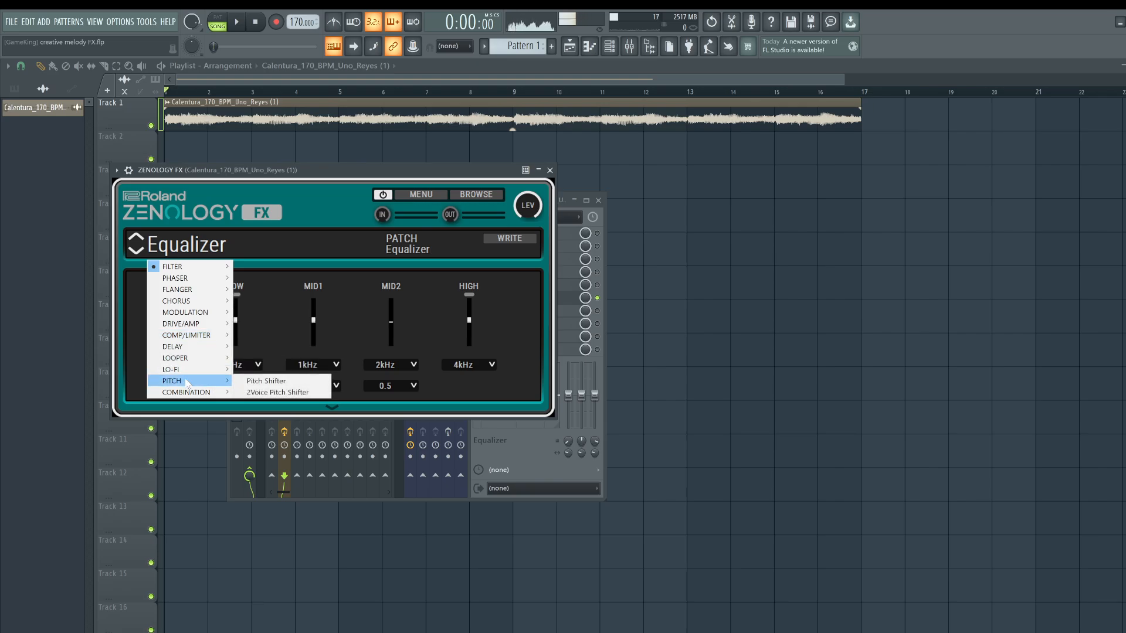
{"action": "left_click", "coordinate": [246, 357]}
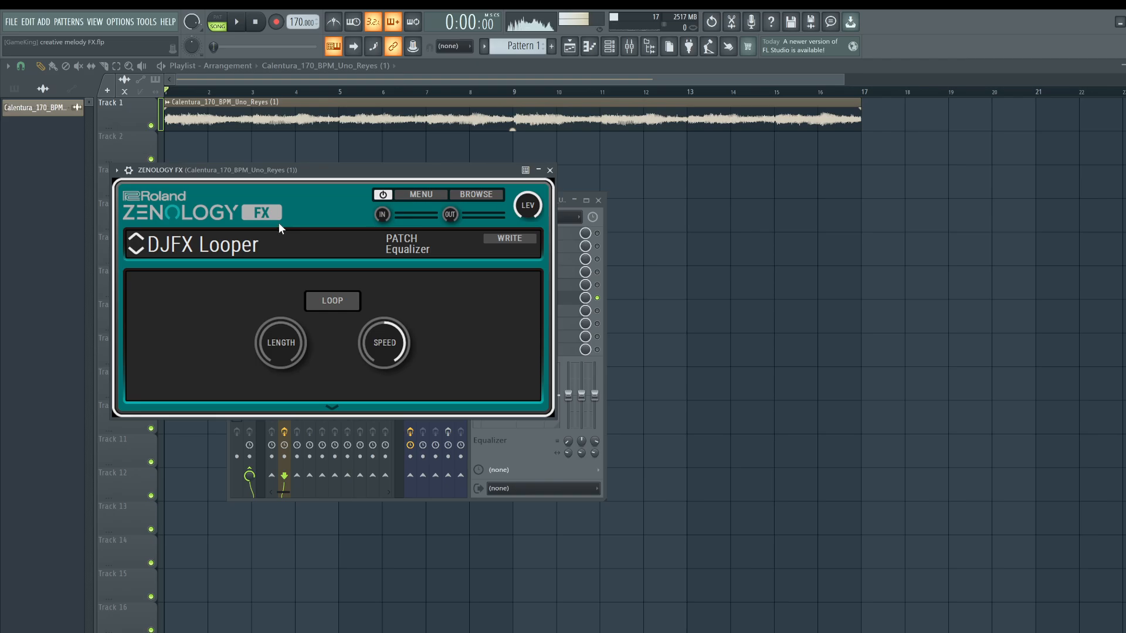
Start playback and toggle the DJFX Looper LOOP button repeatedly while the melody plays.
{"action": "left_click", "coordinate": [333, 301]}
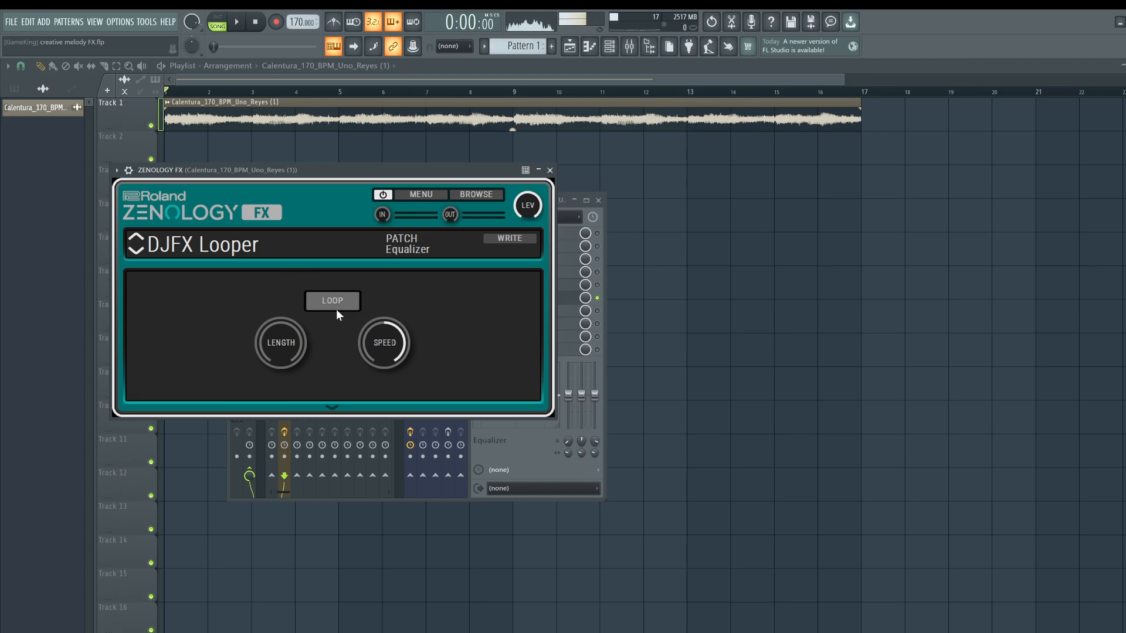
{"action": "key", "text": "space"}
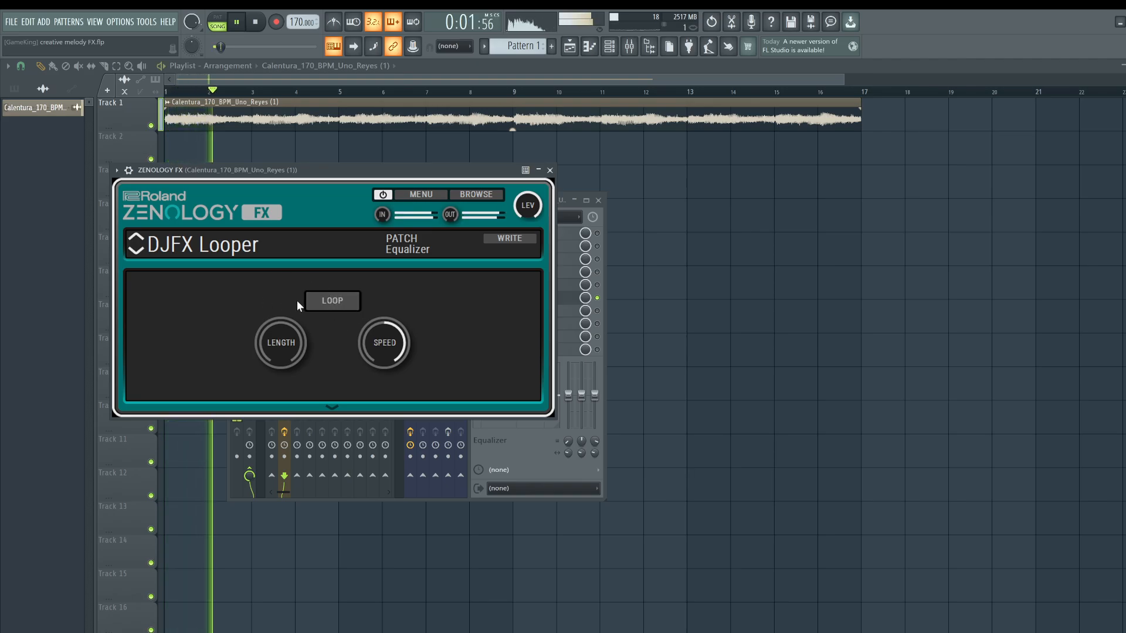
{"action": "left_click", "coordinate": [334, 302]}
{"action": "left_click", "coordinate": [335, 304]}
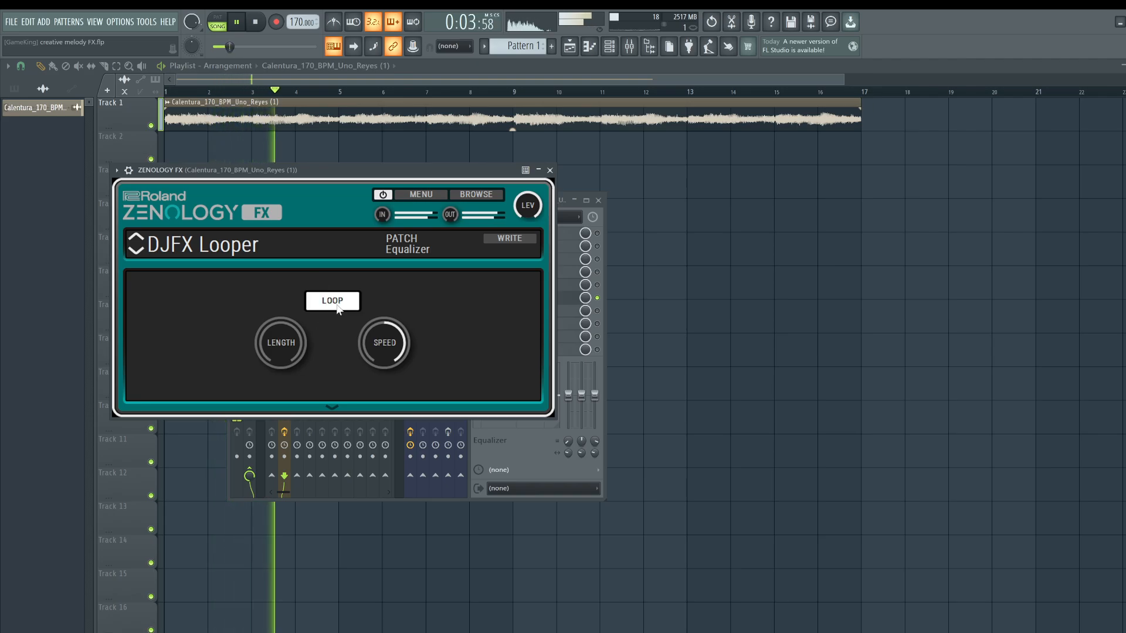
{"action": "left_click", "coordinate": [330, 303]}
{"action": "left_click", "coordinate": [329, 305]}
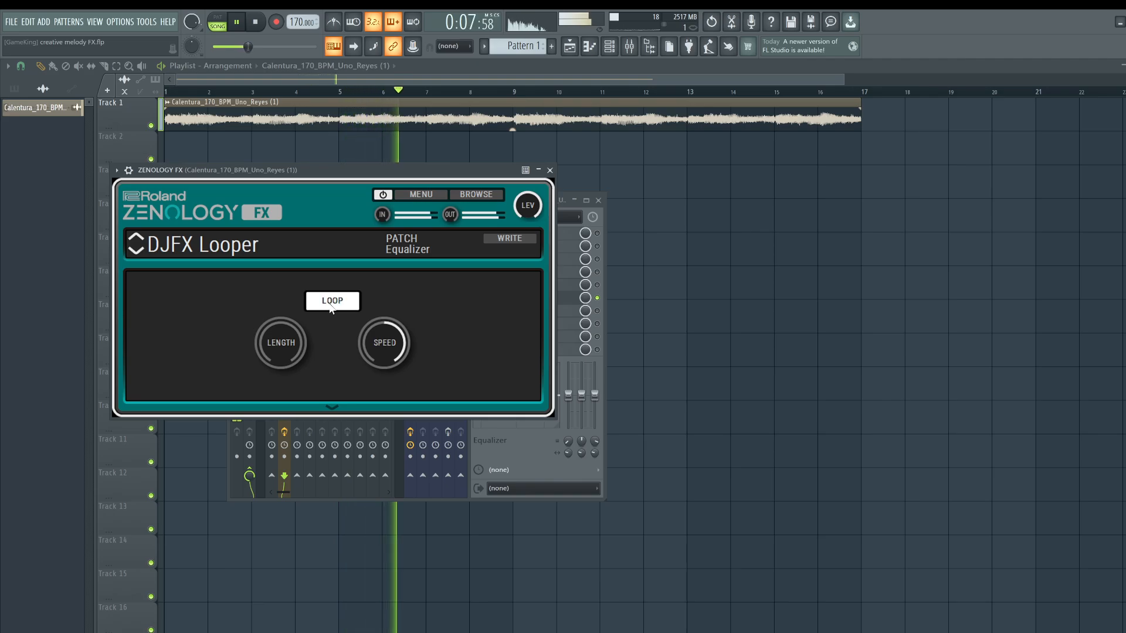
{"action": "left_click", "coordinate": [330, 304]}
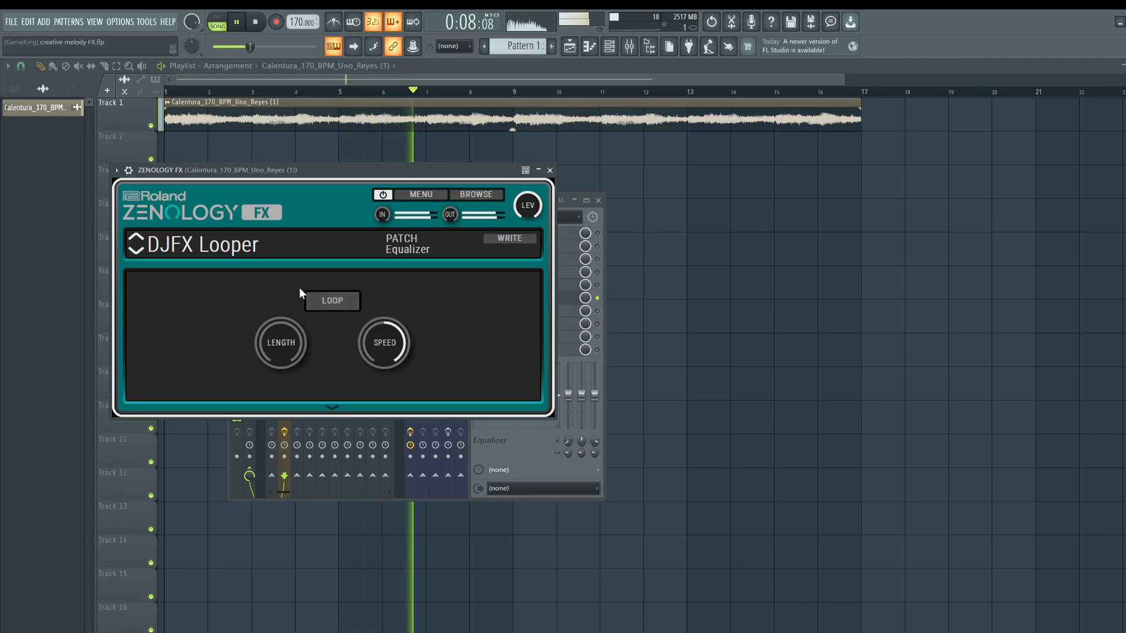
{"action": "left_click", "coordinate": [333, 299]}
{"action": "left_click", "coordinate": [333, 299]}
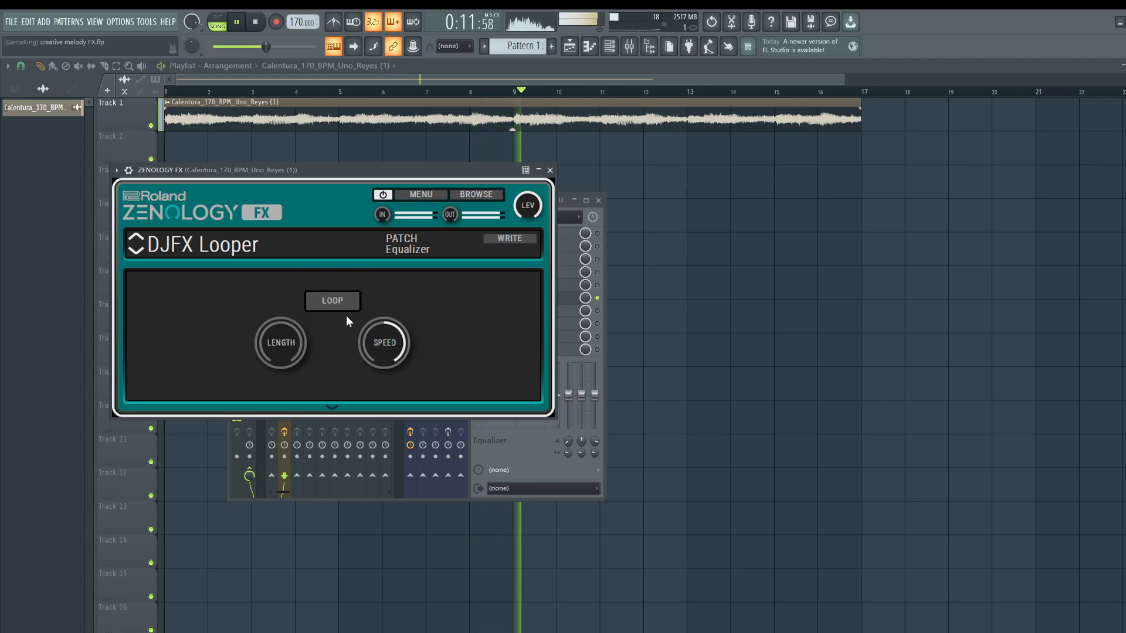
Stop playback and browse the ZENOLOGY effect categories such as Pitch and Combination.
{"action": "left_click_drag", "start_coordinate": [330, 166], "coordinate": [344, 173]}
{"action": "key", "text": "space"}
{"action": "left_click", "coordinate": [256, 249]}
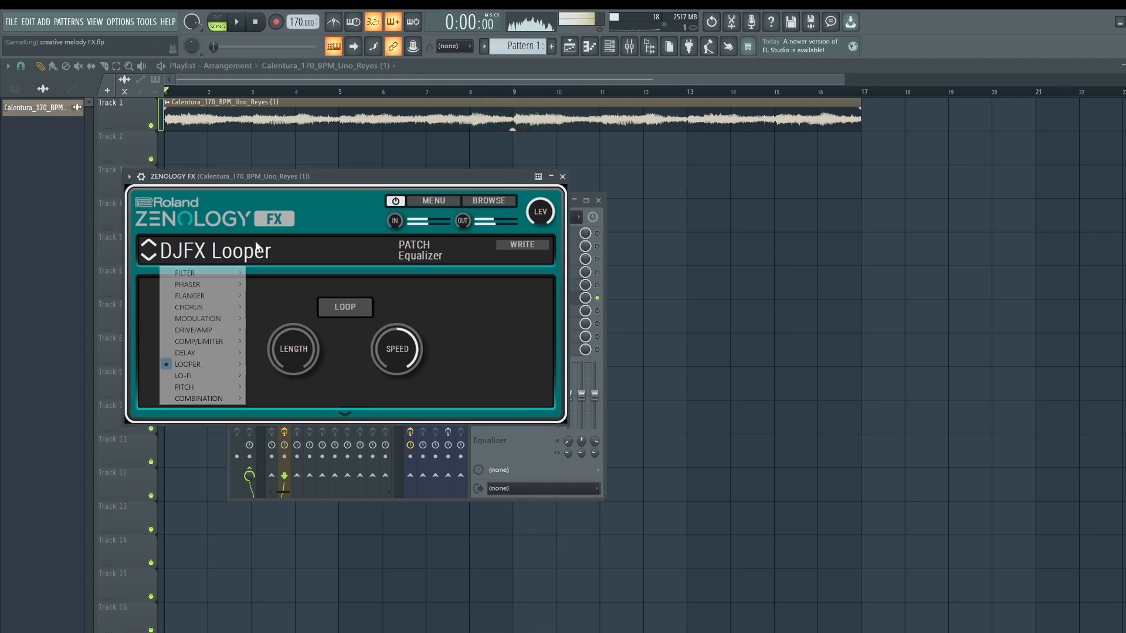
{"action": "mouse_move", "coordinate": [201, 332]}
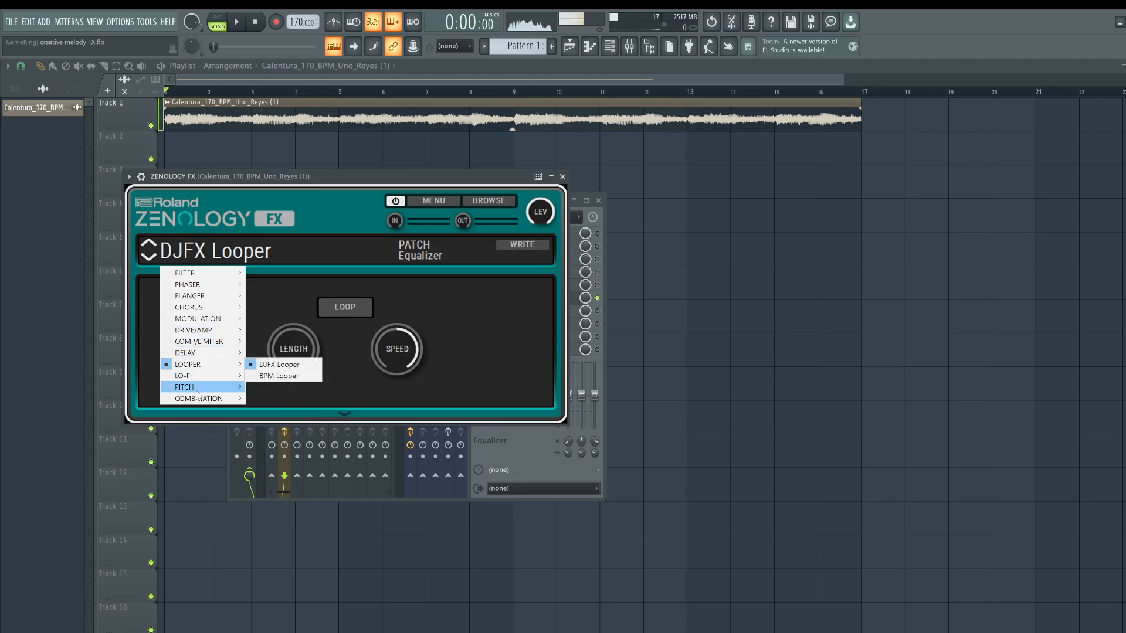
{"action": "mouse_move", "coordinate": [198, 399]}
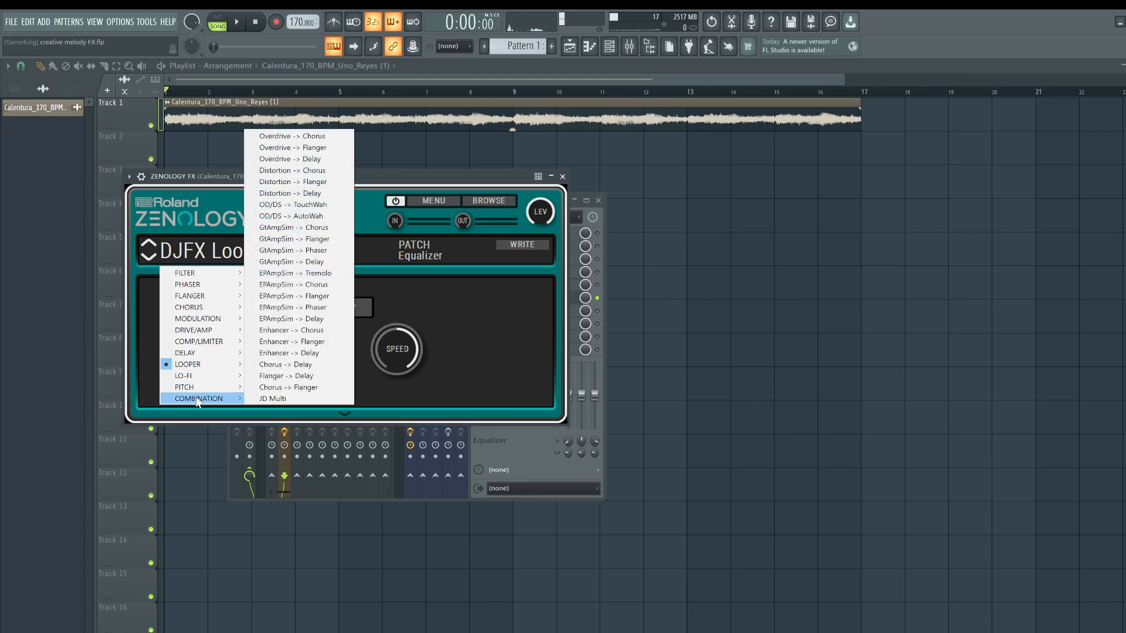
Close ZENOLOGY FX, reopen the mixer and open the Genome plugin on the melody insert.
{"action": "left_click", "coordinate": [563, 176]}
{"action": "left_click", "coordinate": [564, 176]}
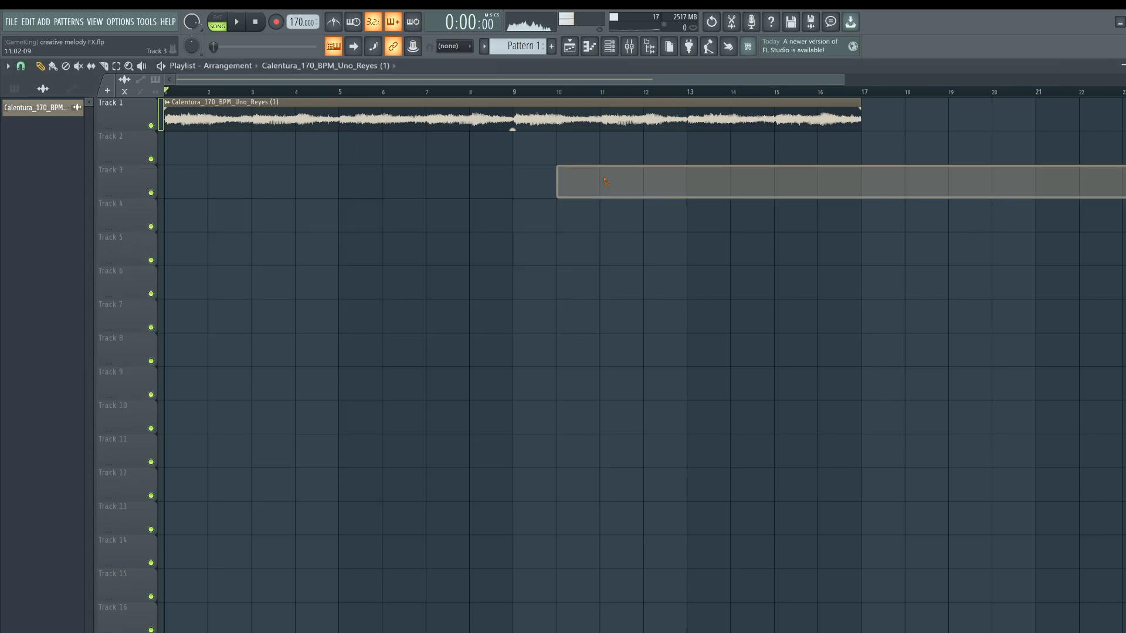
{"action": "left_click", "coordinate": [631, 50]}
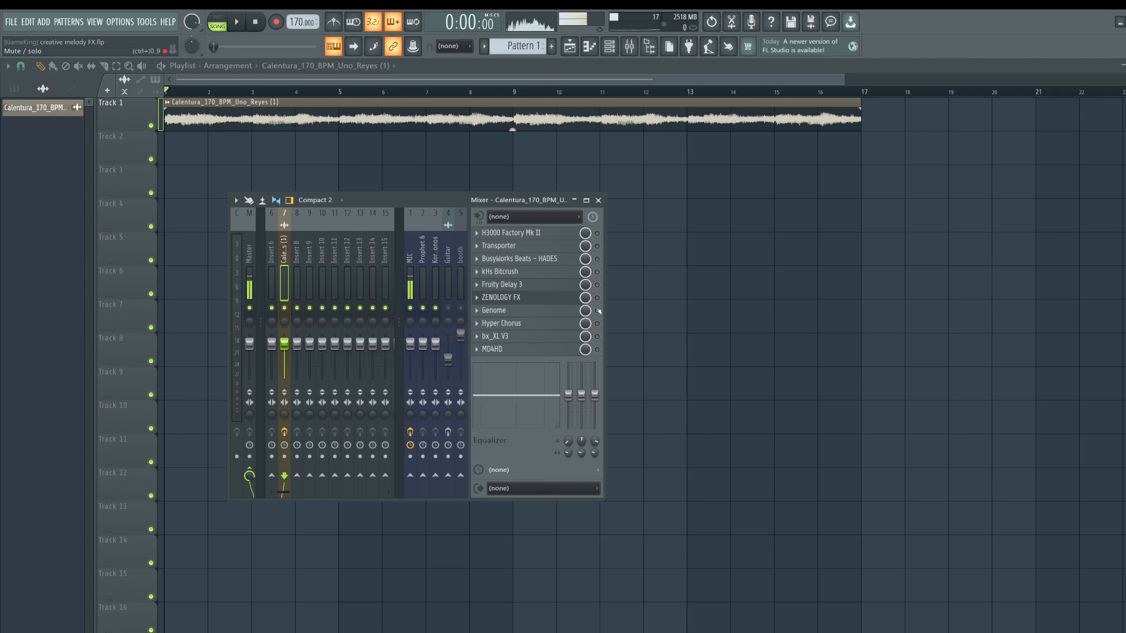
{"action": "left_click", "coordinate": [555, 312]}
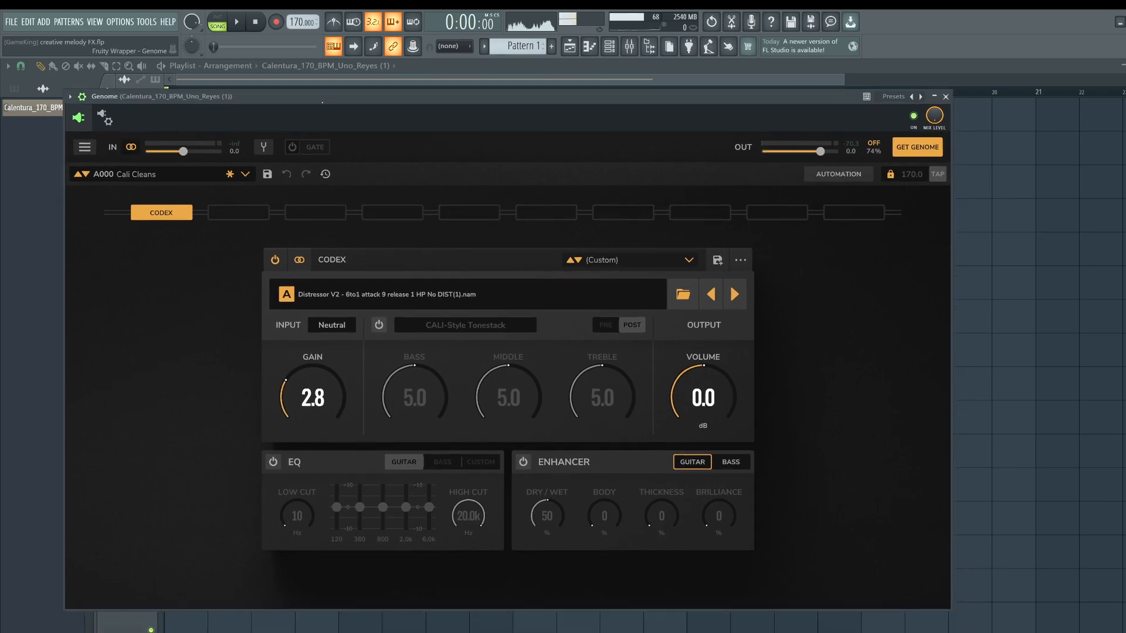
{"action": "left_click_drag", "start_coordinate": [293, 90], "coordinate": [288, 95]}
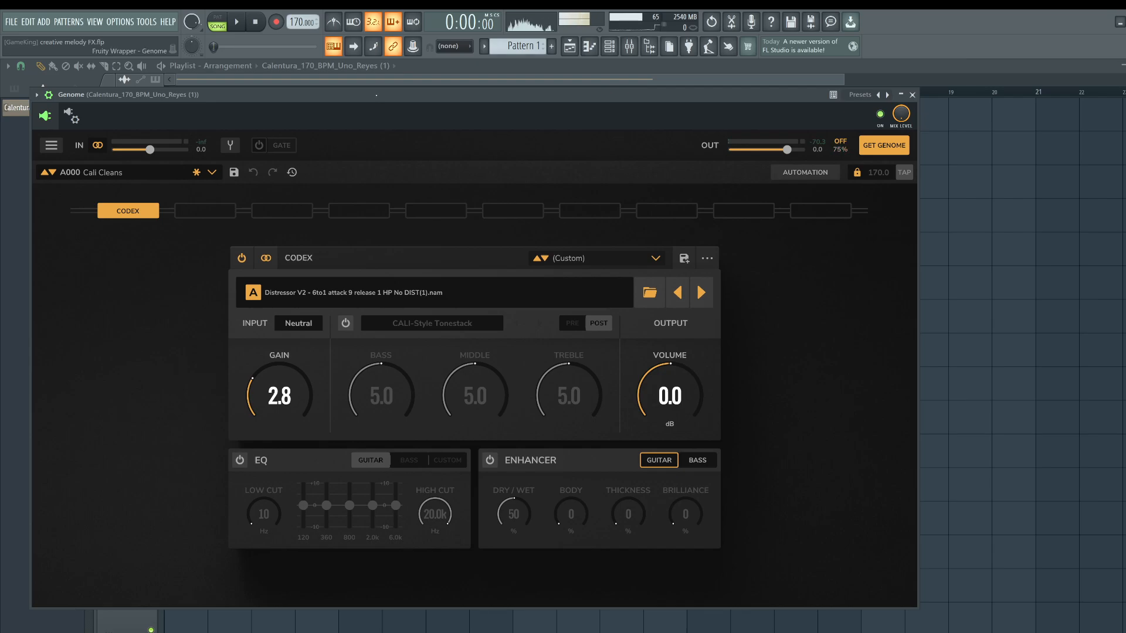
Play the melody through Genome and lower the Codex output volume to -2.7 dB.
{"action": "key", "text": "space"}
{"action": "key", "text": "space"}
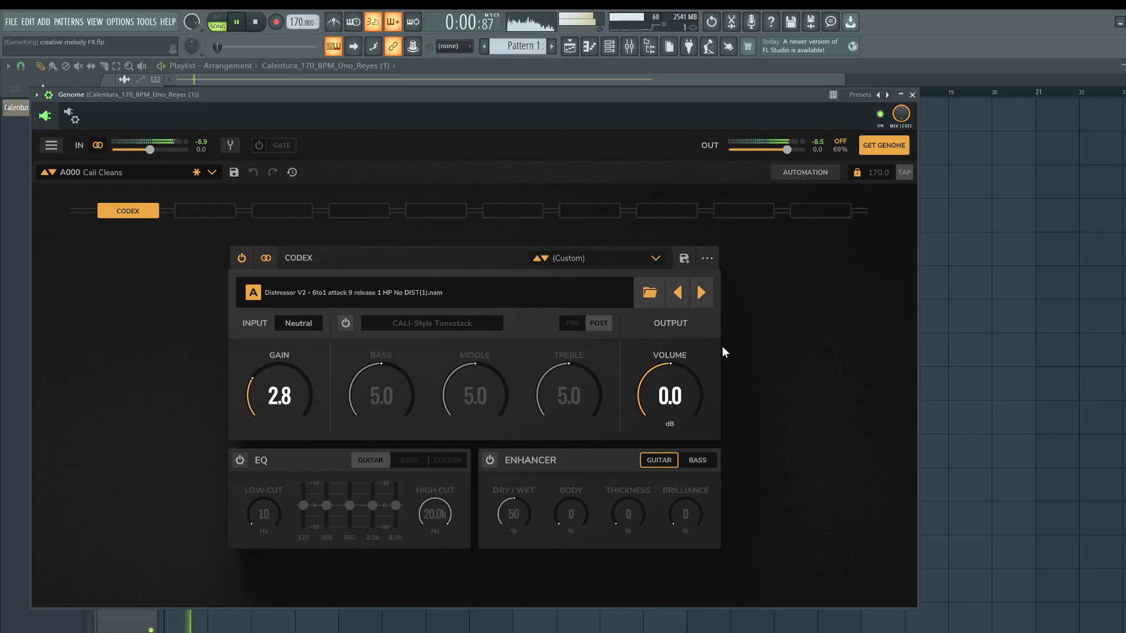
{"action": "key", "text": "space"}
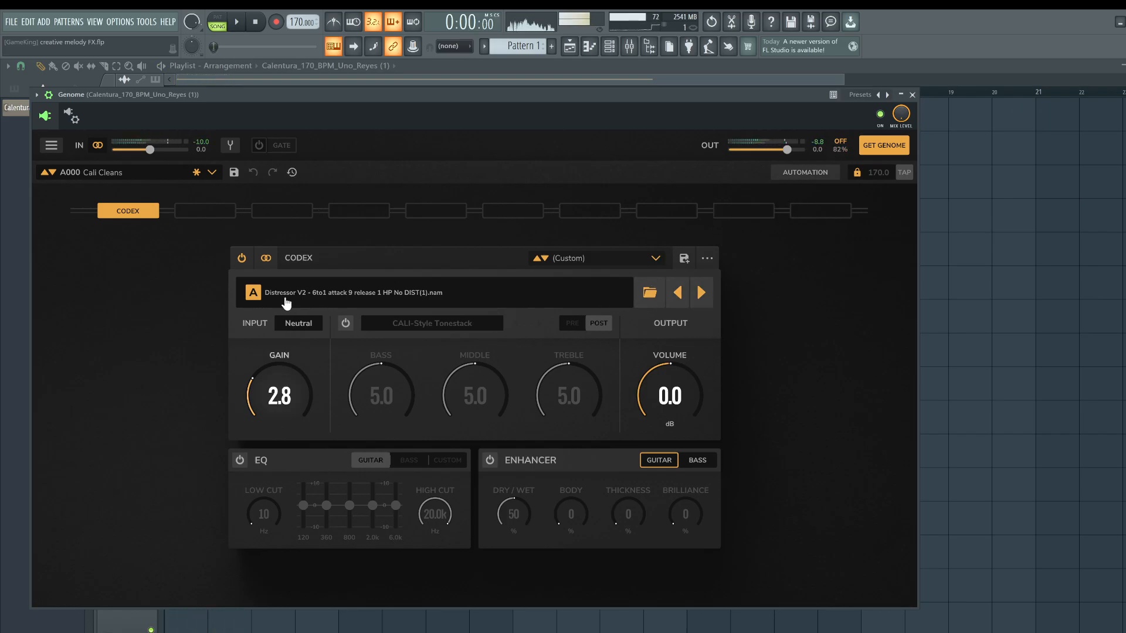
{"action": "left_click_drag", "start_coordinate": [670, 394], "coordinate": [669, 398]}
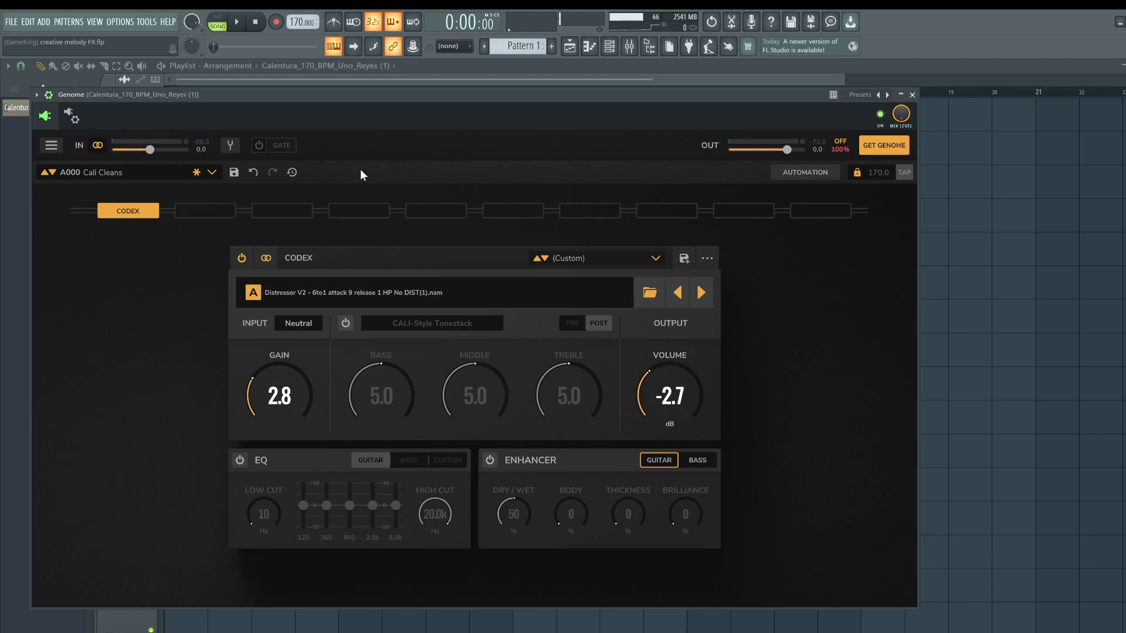
Restart playback and raise the Codex gain to 5.6.
{"action": "key", "text": "space"}
{"action": "left_click_drag", "start_coordinate": [280, 394], "coordinate": [280, 373]}
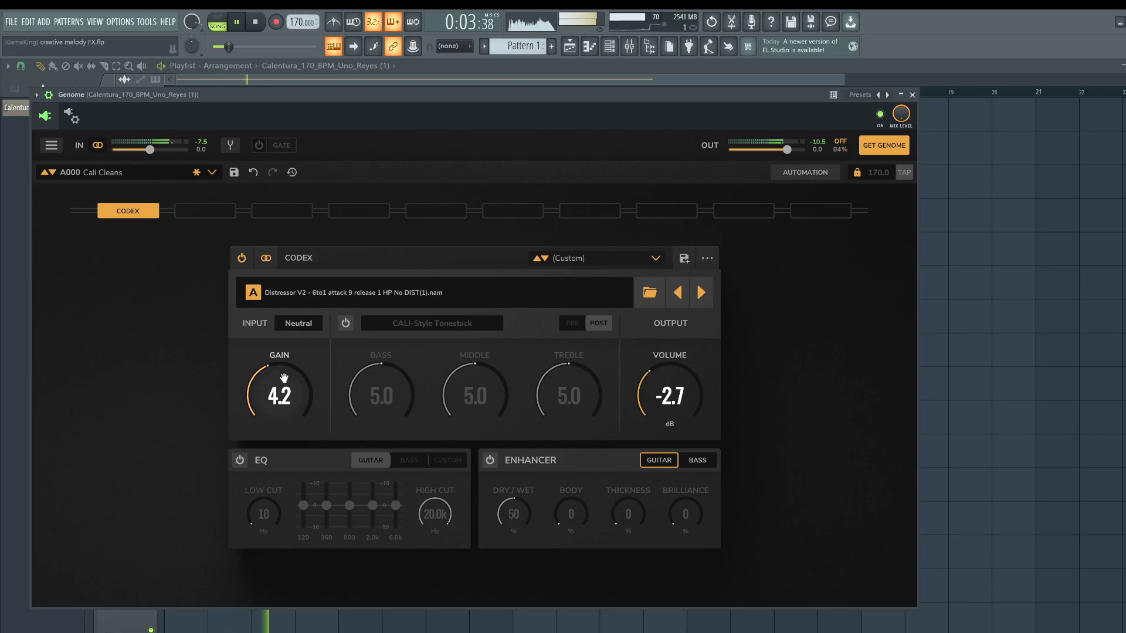
{"action": "left_click_drag", "start_coordinate": [280, 395], "coordinate": [279, 376]}
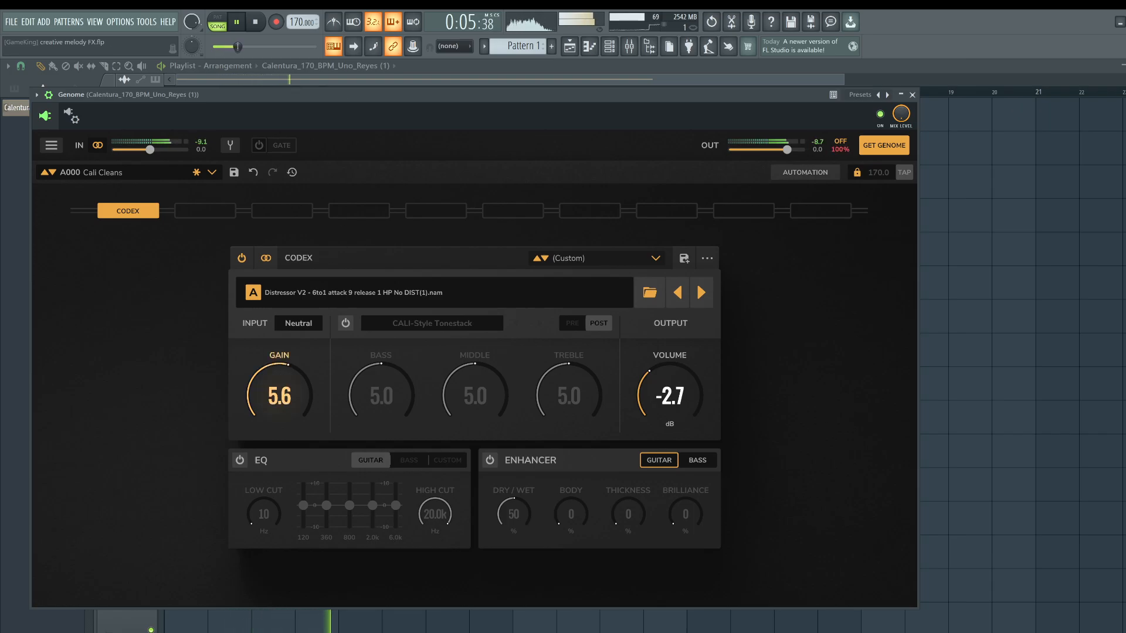
Step to the next amp model, Distressor V2 6to1 attack 9 release 1 HP No DIST, and set the volume to -1.9 dB.
{"action": "left_click_drag", "start_coordinate": [649, 395], "coordinate": [648, 404]}
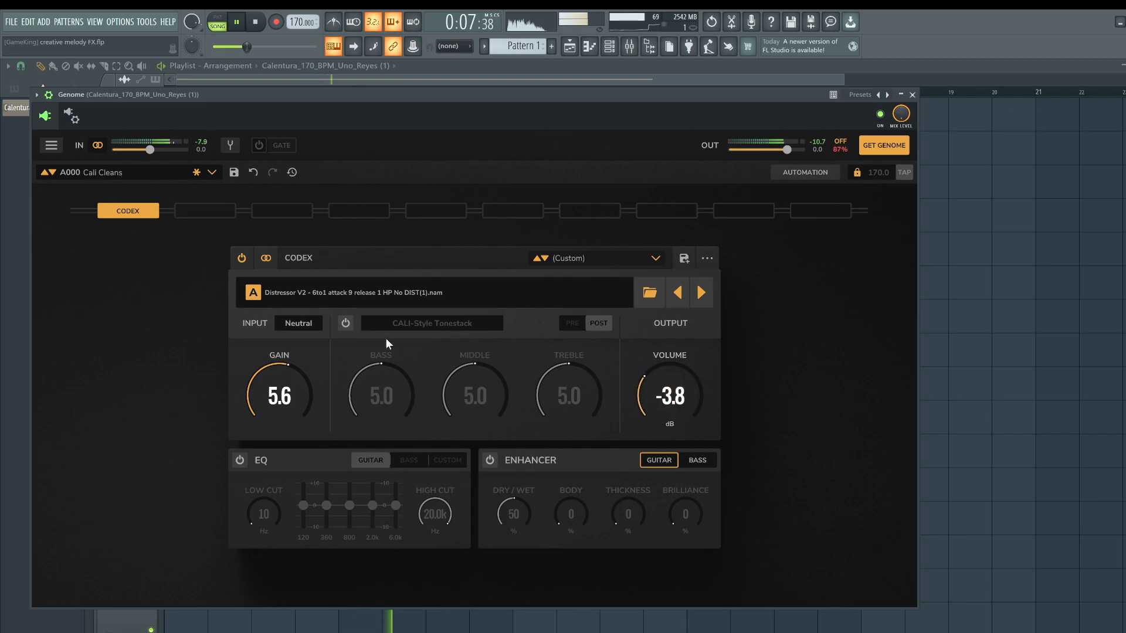
{"action": "left_click", "coordinate": [696, 298]}
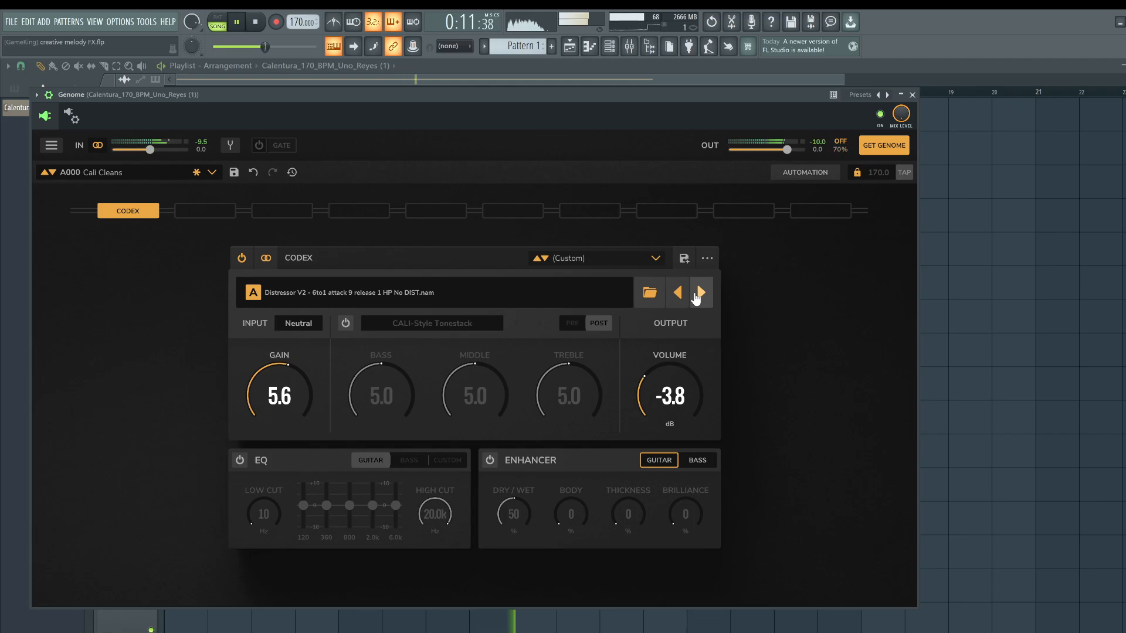
{"action": "left_click_drag", "start_coordinate": [670, 394], "coordinate": [670, 378]}
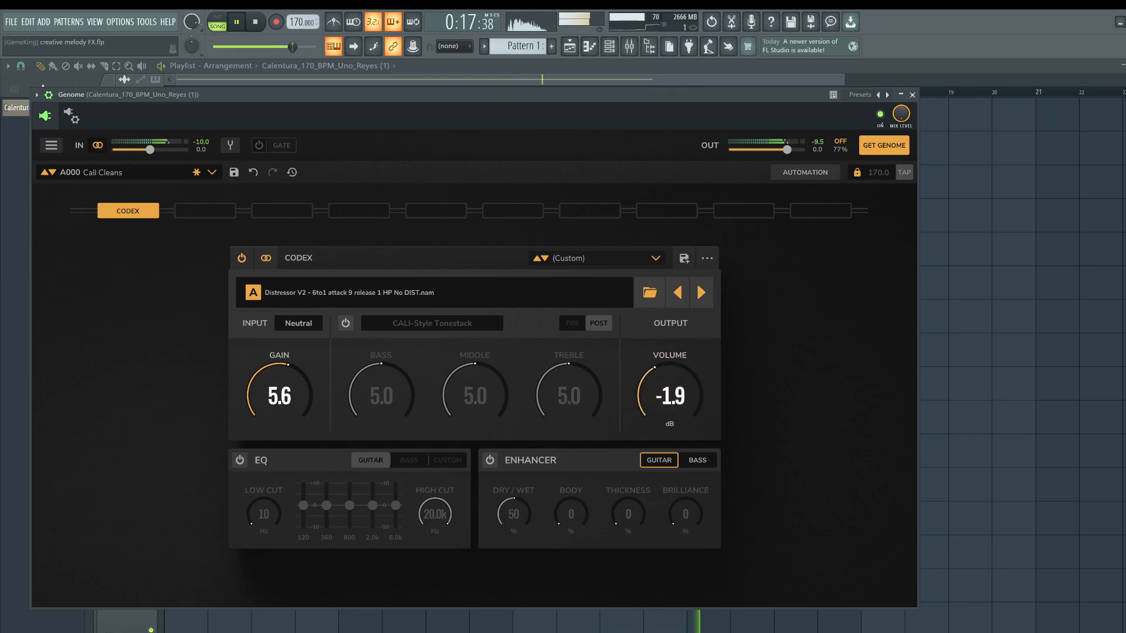
Close Genome, reopen it from the melody insert and lower the Codex gain.
{"action": "left_click", "coordinate": [913, 94]}
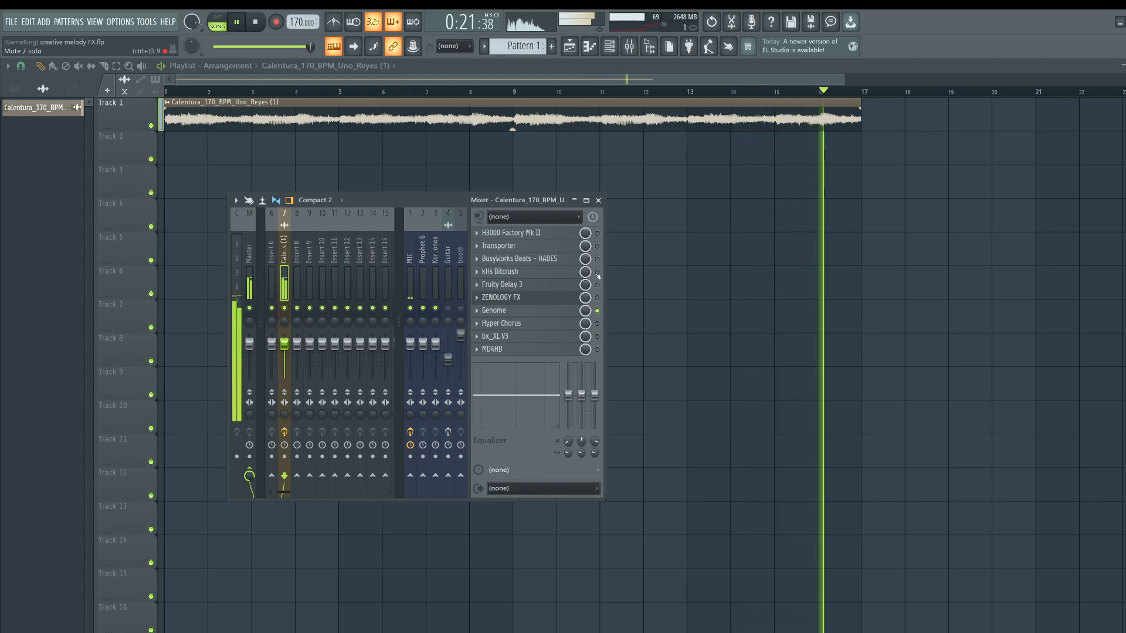
{"action": "left_click", "coordinate": [546, 310]}
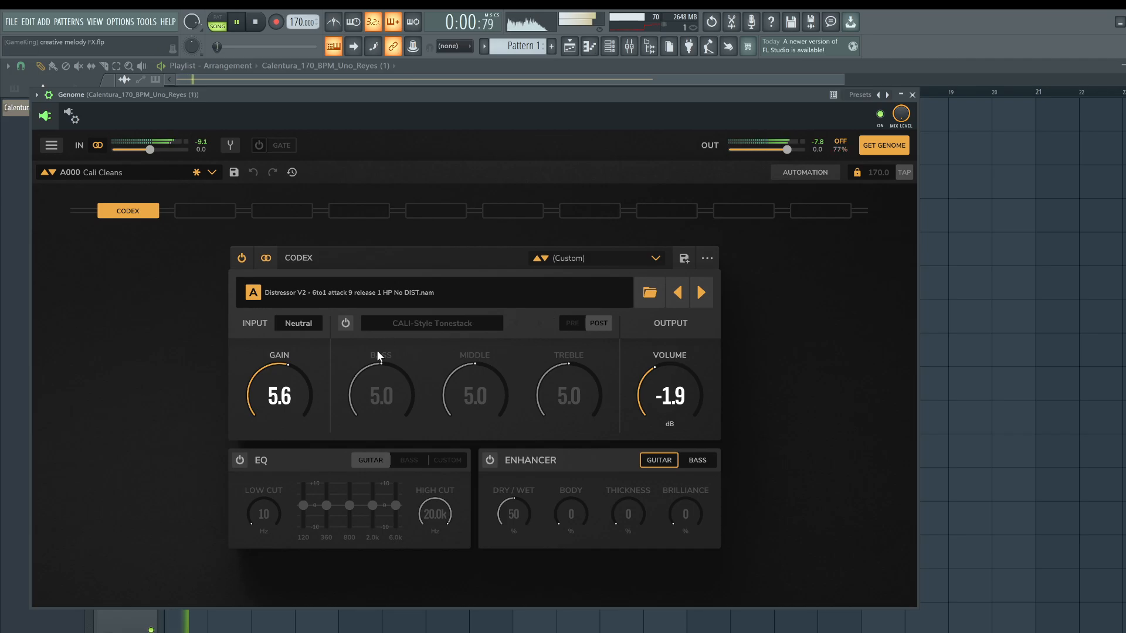
{"action": "left_click_drag", "start_coordinate": [279, 394], "coordinate": [279, 415]}
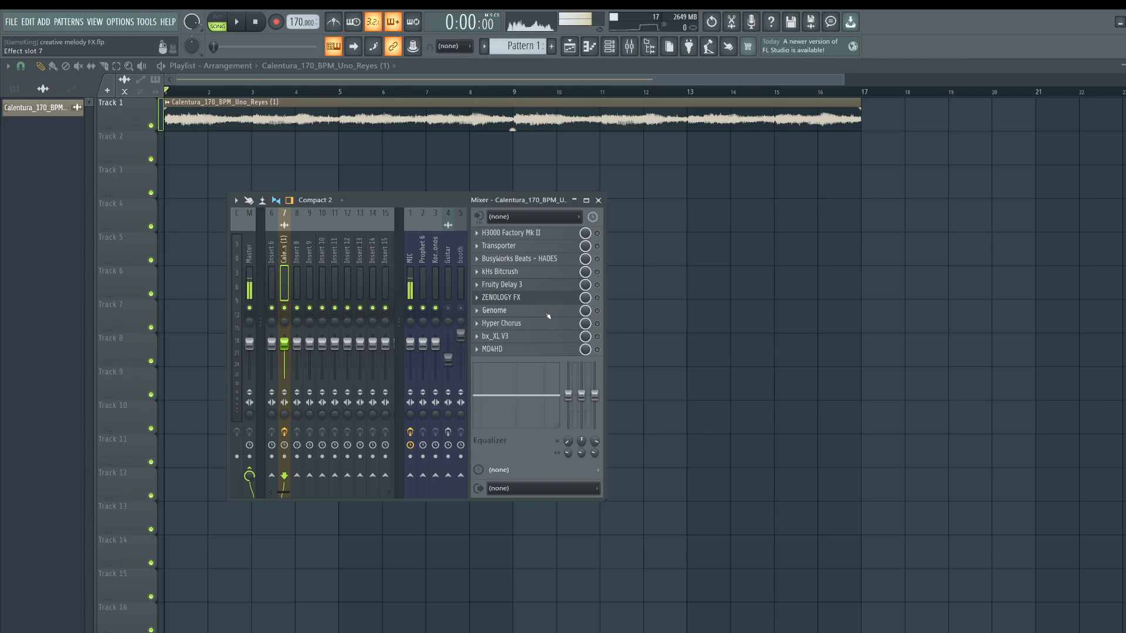
Enable the Hyper Chorus slot on the melody insert, open it and audition the melody through it.
{"action": "left_click", "coordinate": [597, 323]}
{"action": "left_click", "coordinate": [545, 326]}
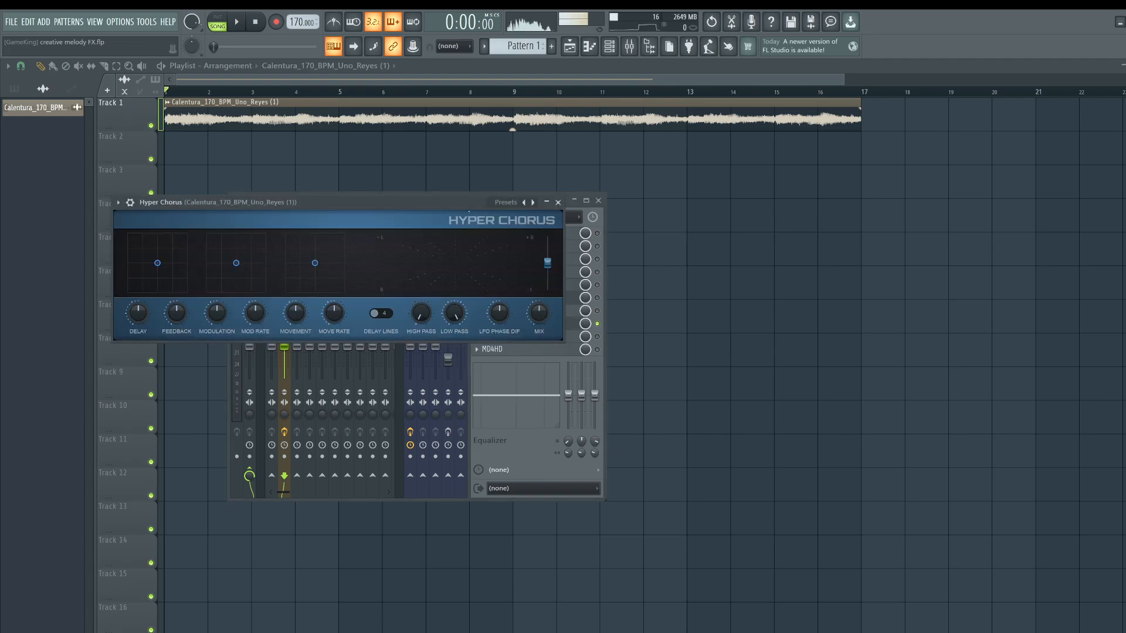
{"action": "left_click_drag", "start_coordinate": [427, 199], "coordinate": [482, 223]}
{"action": "key", "text": "space"}
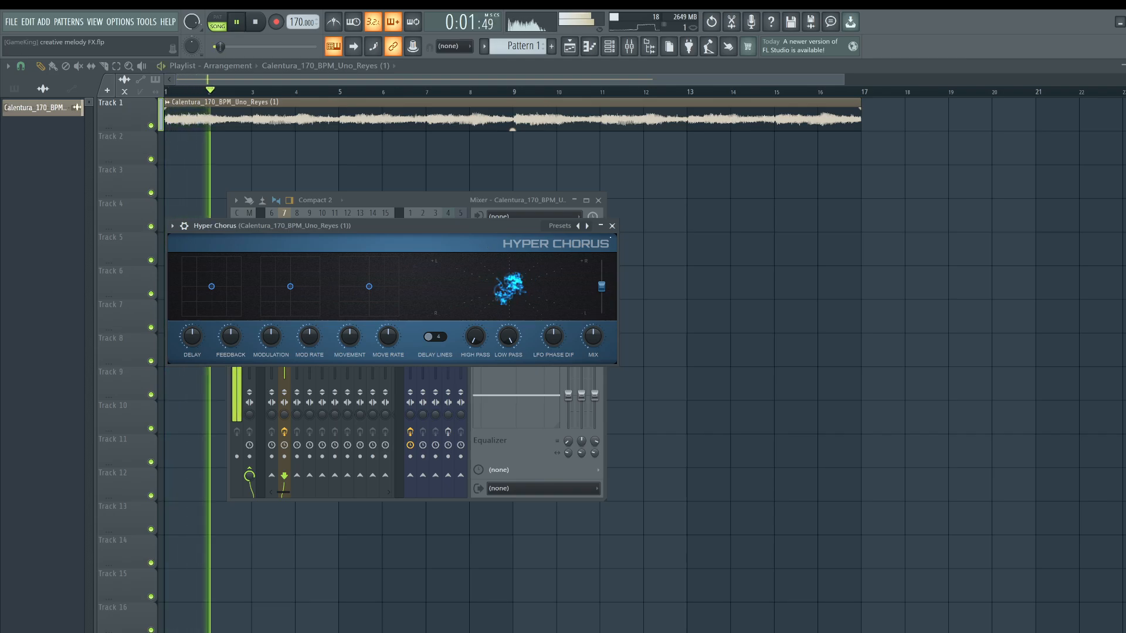
{"action": "left_click", "coordinate": [611, 226]}
{"action": "key", "text": "space"}
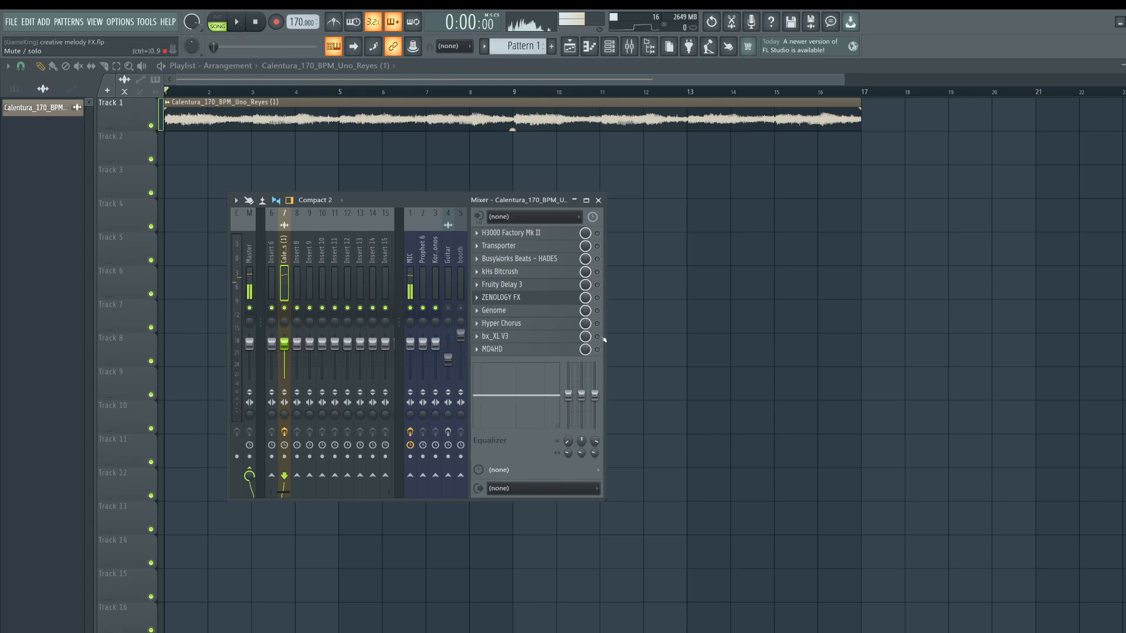
Open bx_XL V3, play the melody, solo the Mid Lo band and set its XL amount to 77.
{"action": "left_click", "coordinate": [542, 336]}
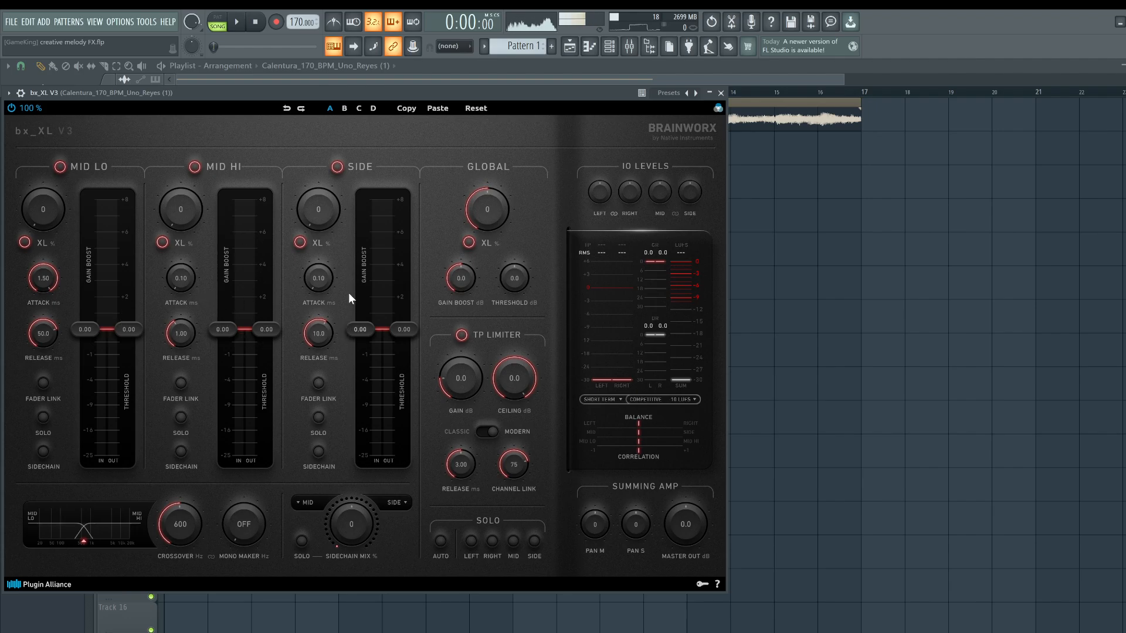
{"action": "key", "text": "space"}
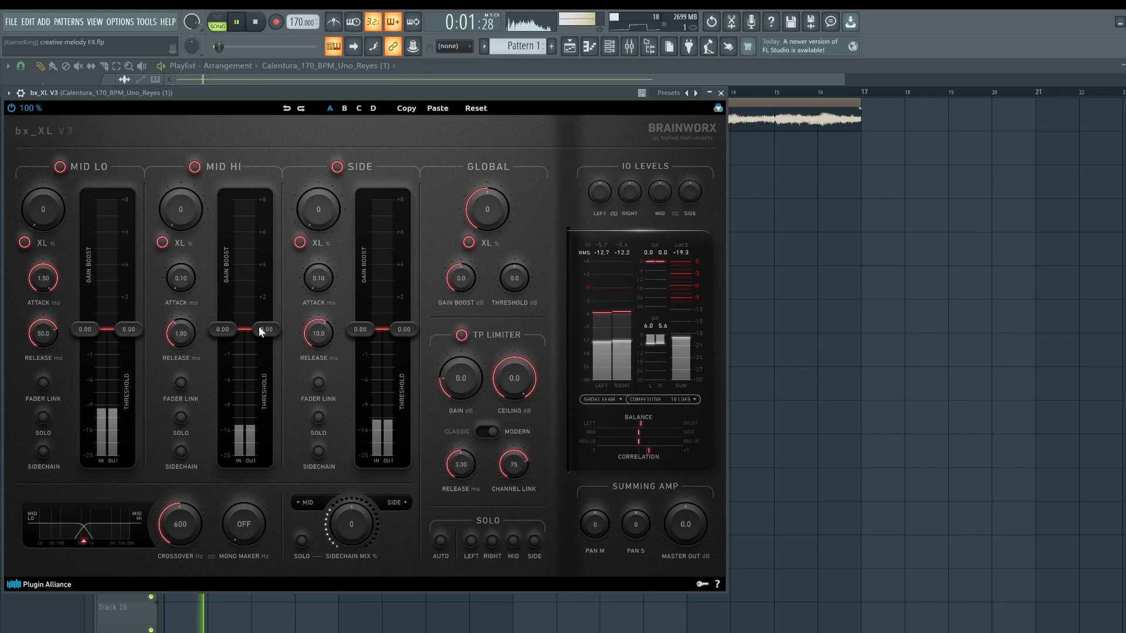
{"action": "left_click", "coordinate": [43, 418]}
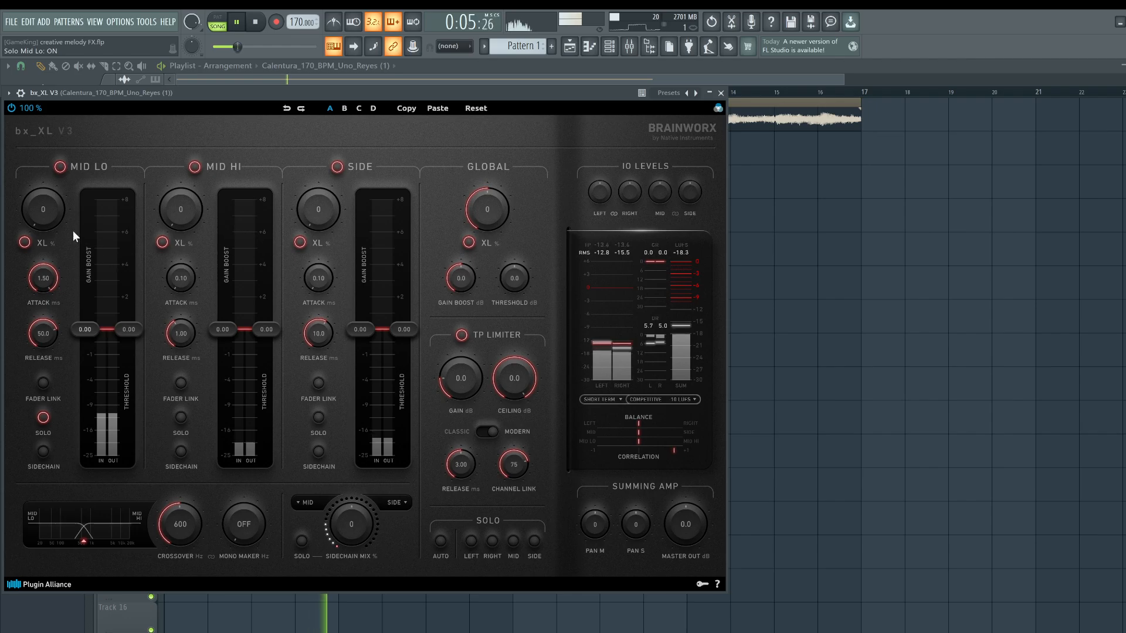
{"action": "left_click_drag", "start_coordinate": [47, 213], "coordinate": [56, 148]}
{"action": "left_click", "coordinate": [44, 417]}
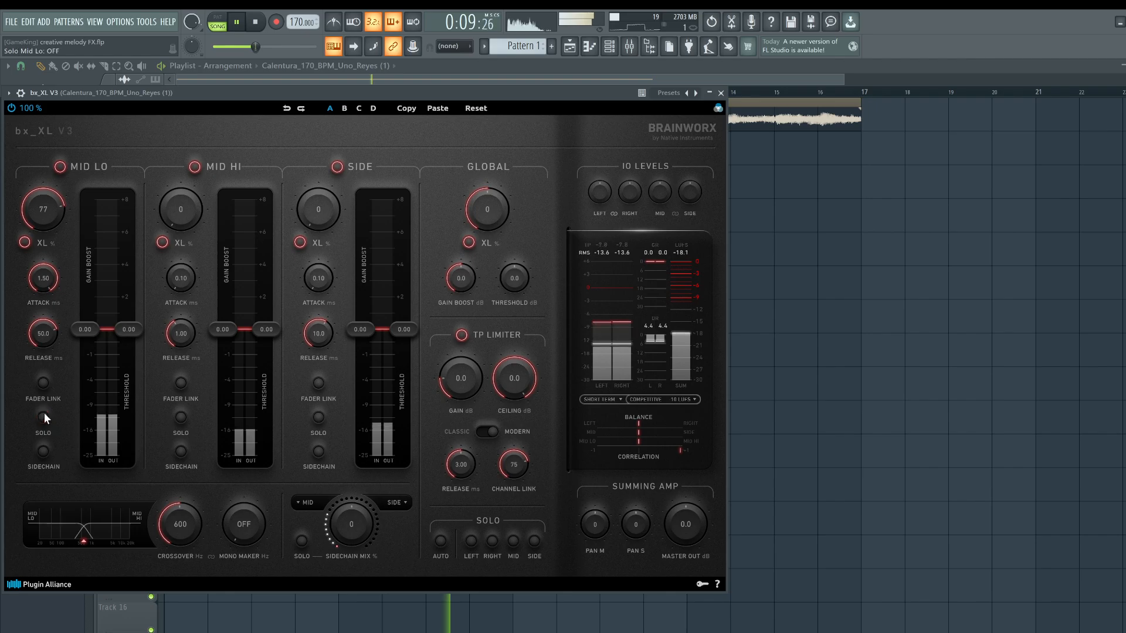
Solo the Mid Hi band, set its XL amount to 63, then unsolo it.
{"action": "left_click", "coordinate": [181, 418]}
{"action": "left_click_drag", "start_coordinate": [182, 211], "coordinate": [195, 156]}
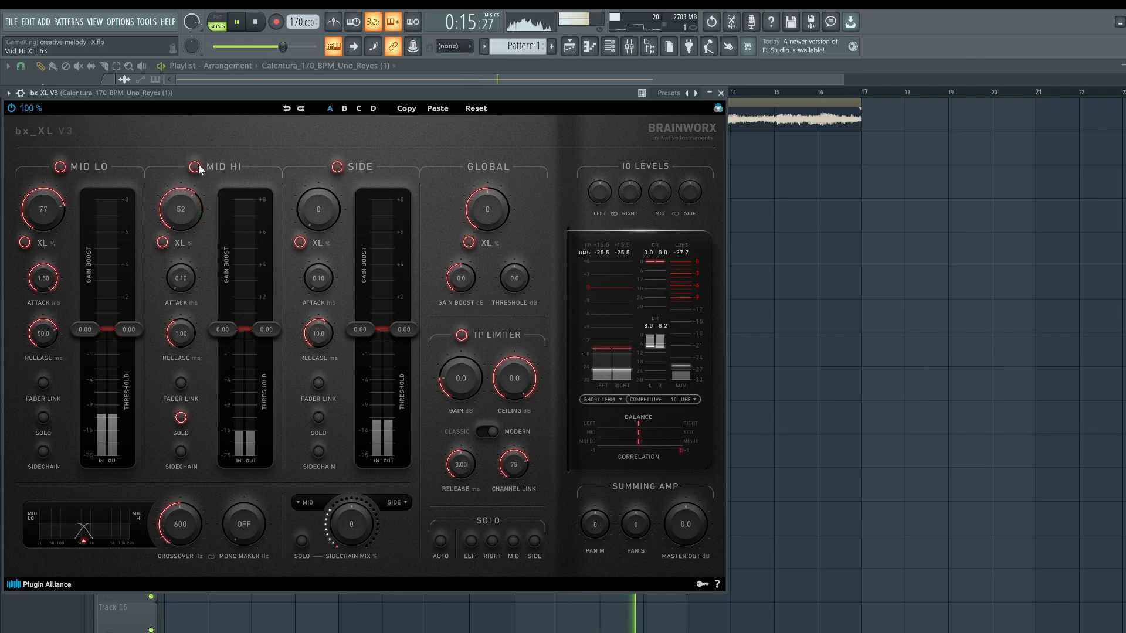
{"action": "left_click", "coordinate": [181, 417]}
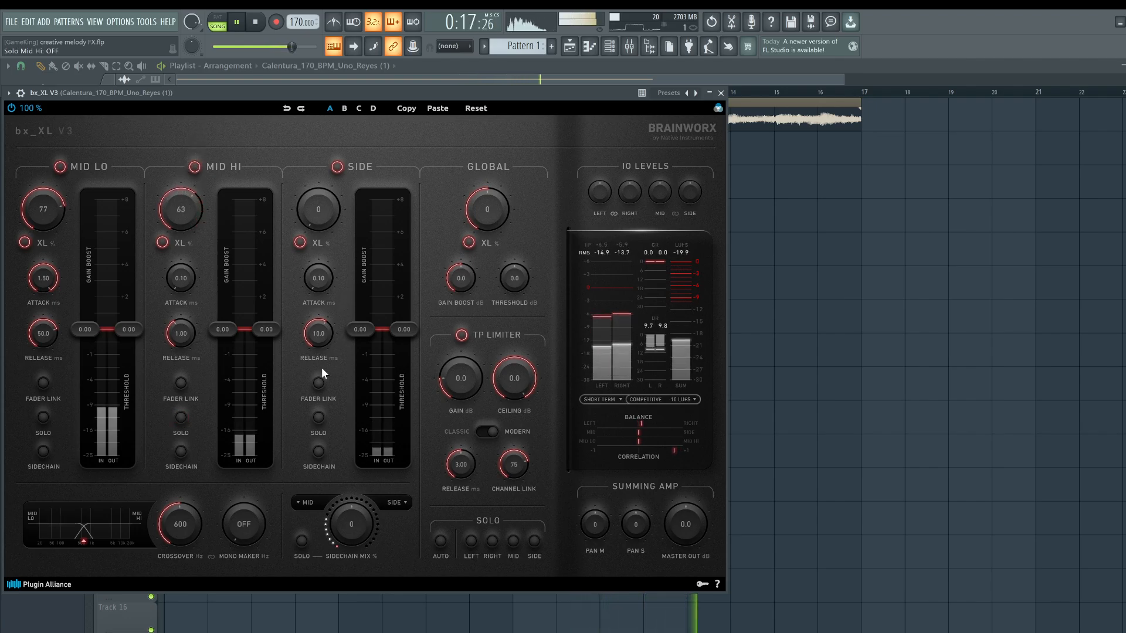
Solo the Side band, set its XL amount to 69, then unsolo it.
{"action": "left_click", "coordinate": [318, 417]}
{"action": "mouse_move", "coordinate": [318, 209]}
{"action": "left_mouse_down"}
{"action": "mouse_move", "coordinate": [336, 90]}
{"action": "mouse_move", "coordinate": [311, 176]}
{"action": "mouse_move", "coordinate": [307, 147]}
{"action": "mouse_move", "coordinate": [323, 121]}
{"action": "mouse_move", "coordinate": [317, 211]}
{"action": "left_mouse_up"}
{"action": "key", "text": "space"}
{"action": "left_click", "coordinate": [318, 417]}
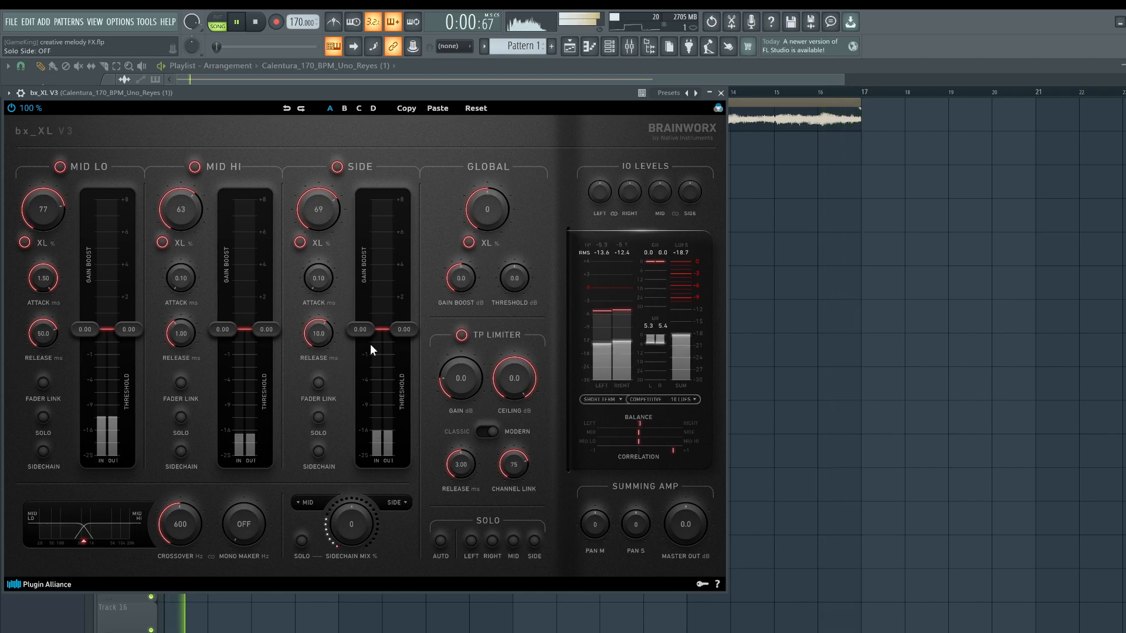
Set the Side threshold to -7.75 and the Mono Maker to 84 Hz while replaying the melody.
{"action": "left_click_drag", "start_coordinate": [407, 332], "coordinate": [414, 399]}
{"action": "key", "text": "space"}
{"action": "key", "text": "space"}
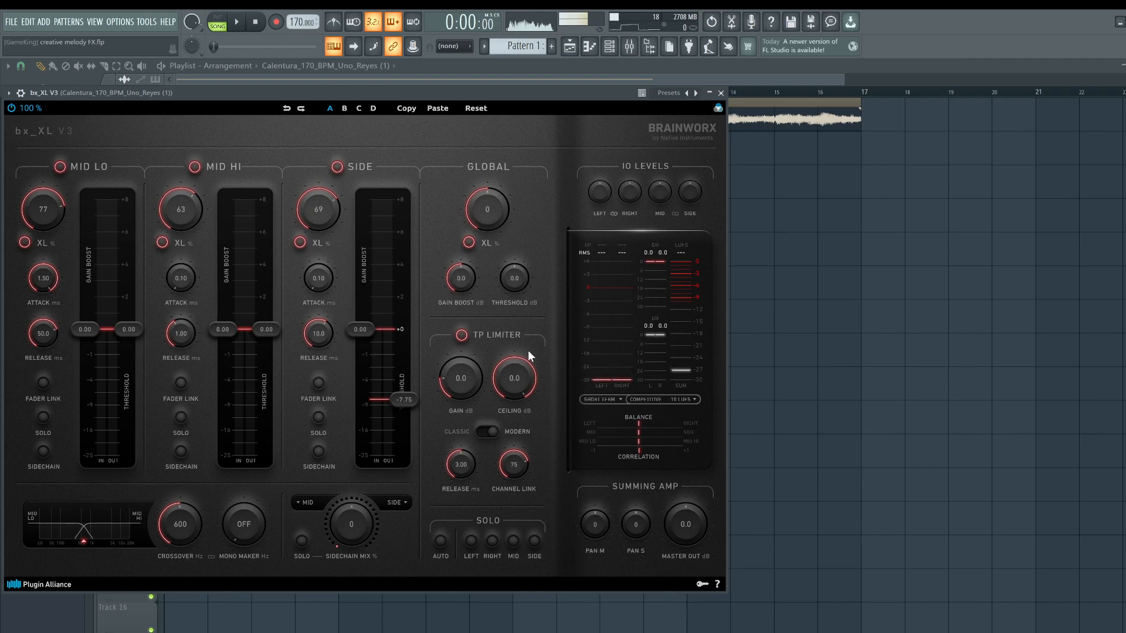
{"action": "key", "text": "space"}
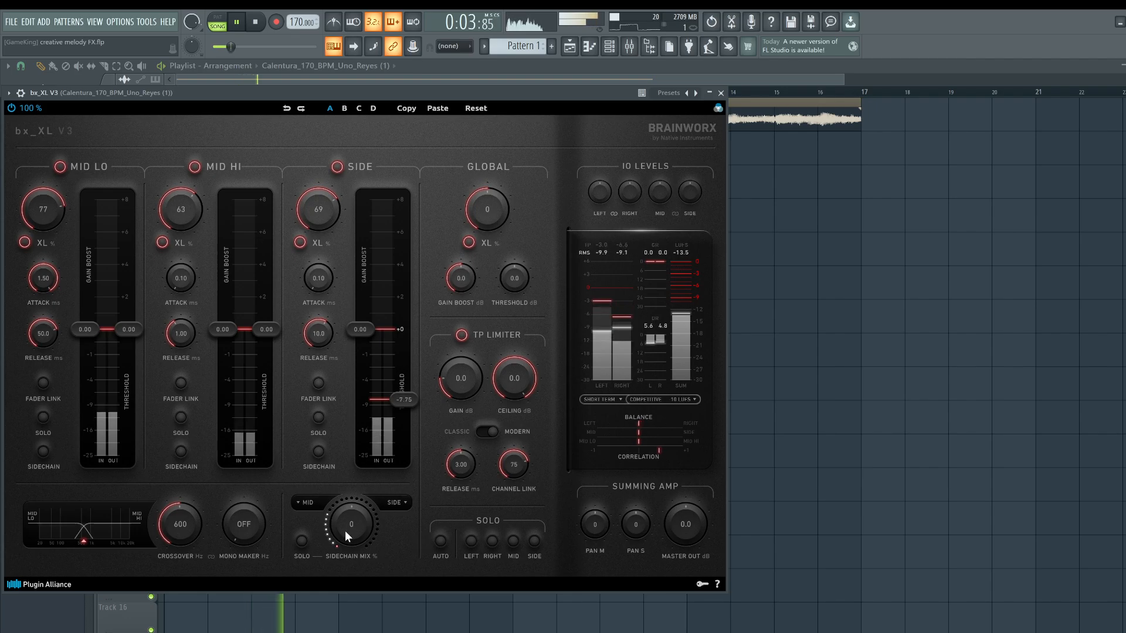
{"action": "key", "text": "space"}
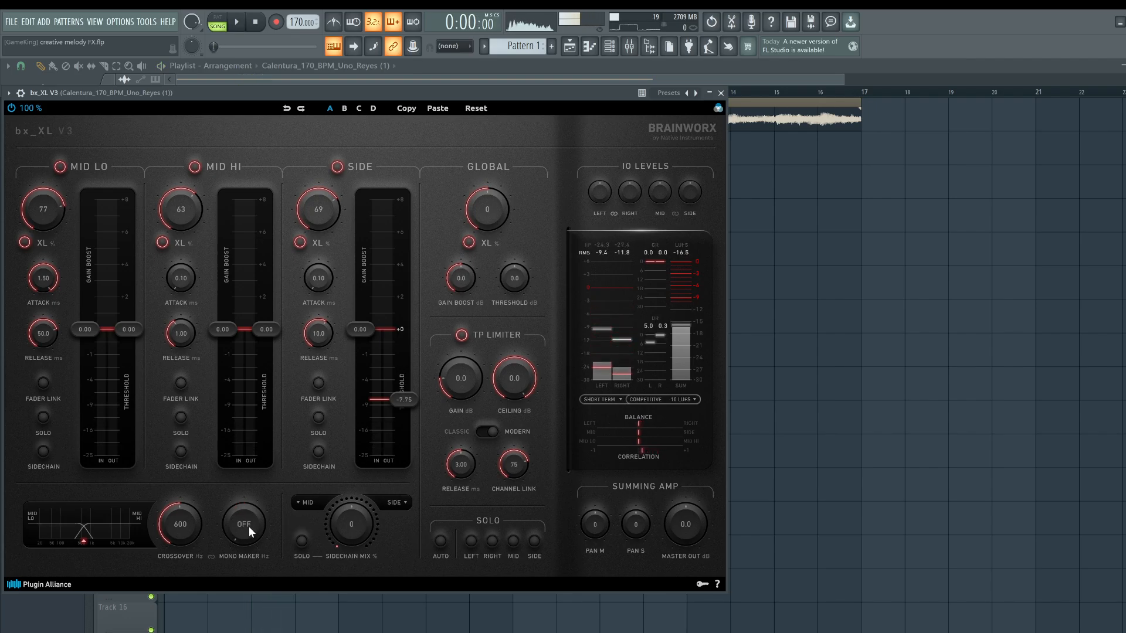
{"action": "key", "text": "space"}
{"action": "left_click_drag", "start_coordinate": [248, 531], "coordinate": [251, 514]}
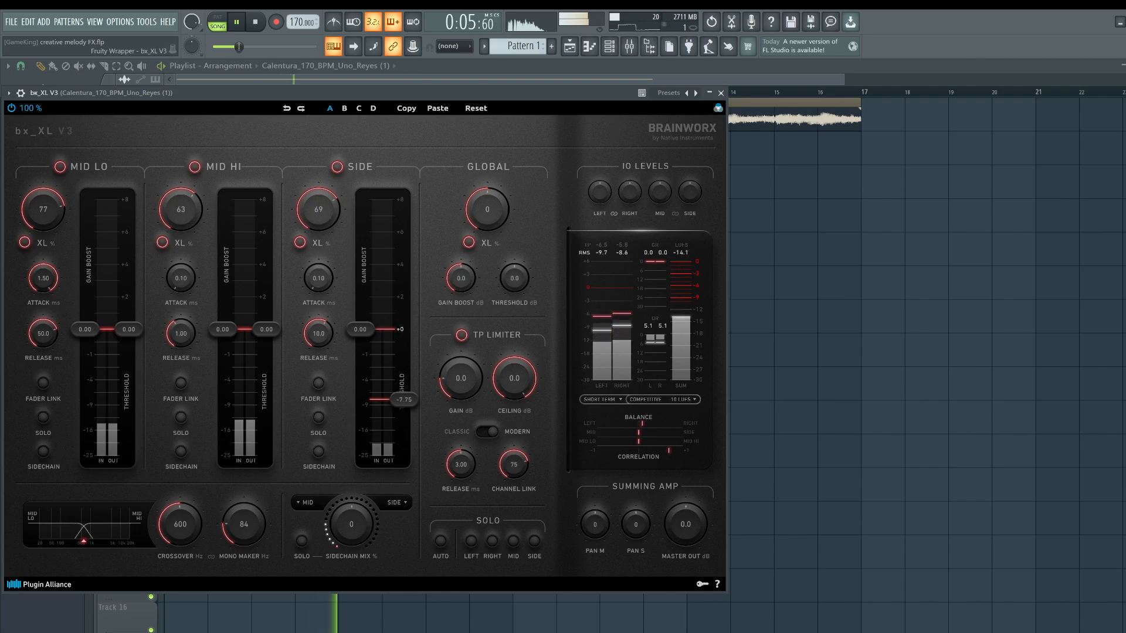
A/B bx_XL V3 with the plugin wrapper's on switch, then close the plugin window.
{"action": "left_click", "coordinate": [20, 93]}
{"action": "left_click", "coordinate": [689, 112]}
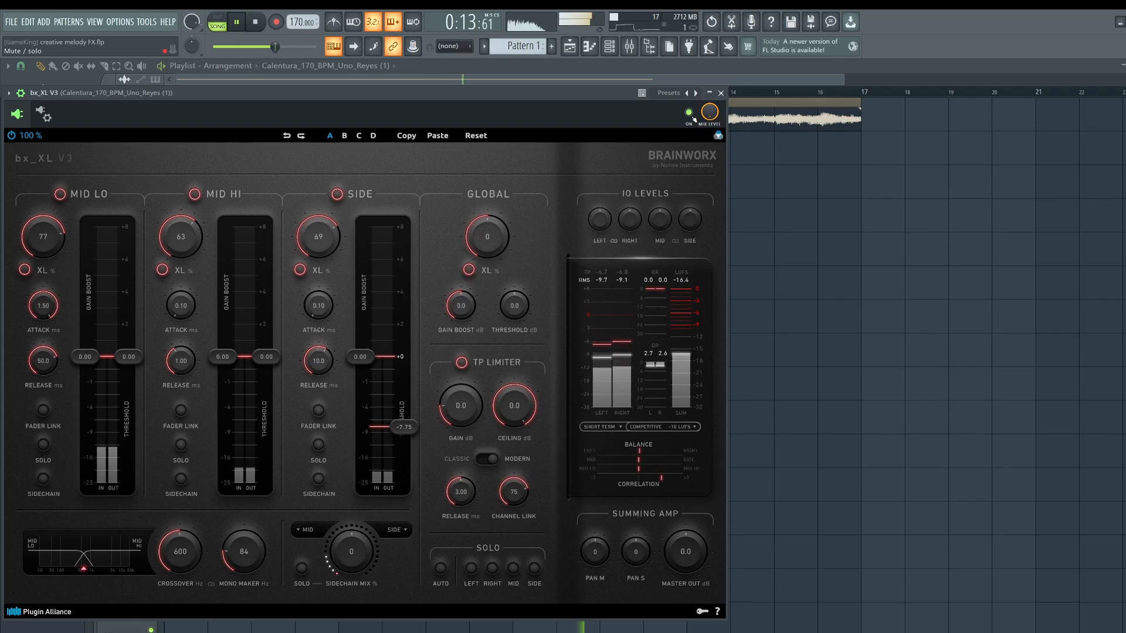
{"action": "left_click", "coordinate": [721, 93]}
Stop playback and open the MD4HD plugin on the melody insert.
{"action": "key", "text": "space"}
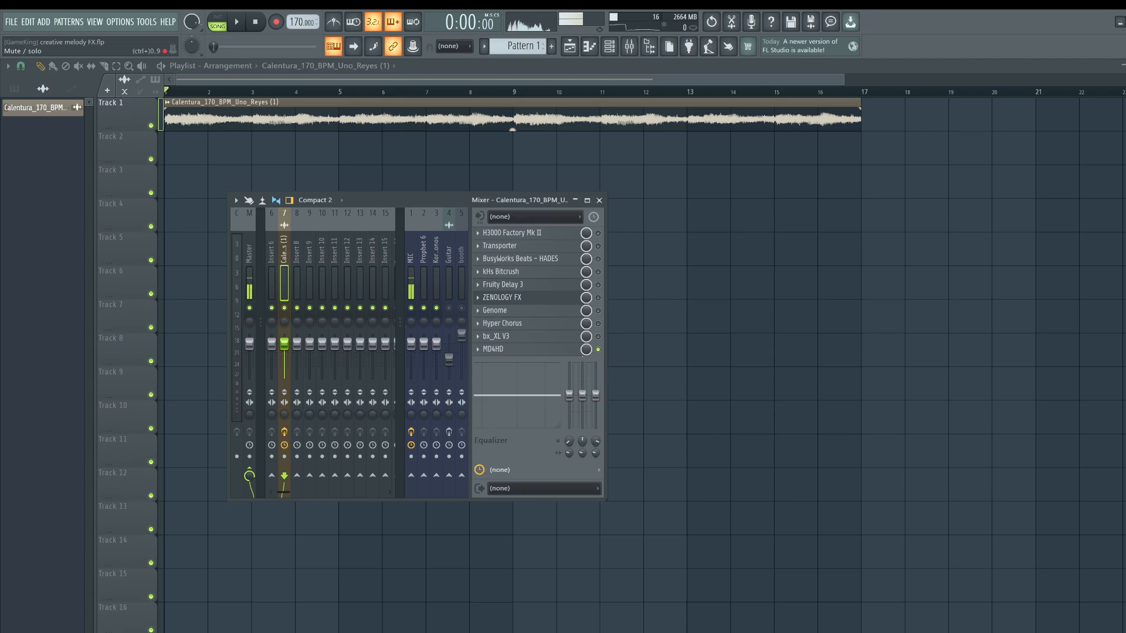
{"action": "left_click", "coordinate": [492, 349]}
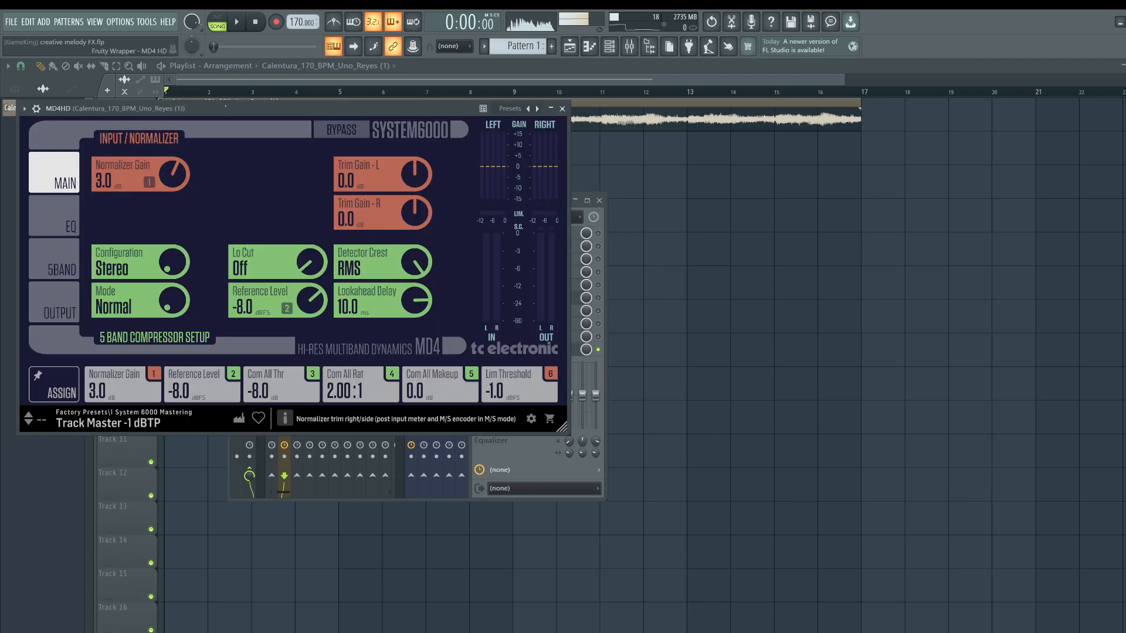
{"action": "left_click_drag", "start_coordinate": [225, 108], "coordinate": [236, 128]}
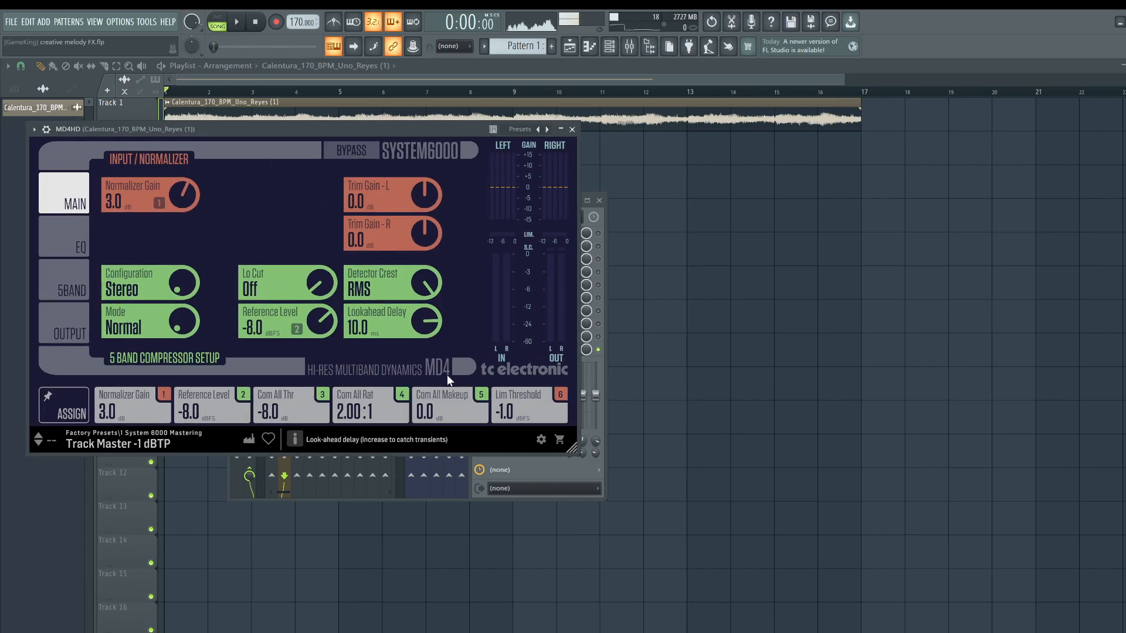
{"action": "left_click_drag", "start_coordinate": [353, 133], "coordinate": [393, 136]}
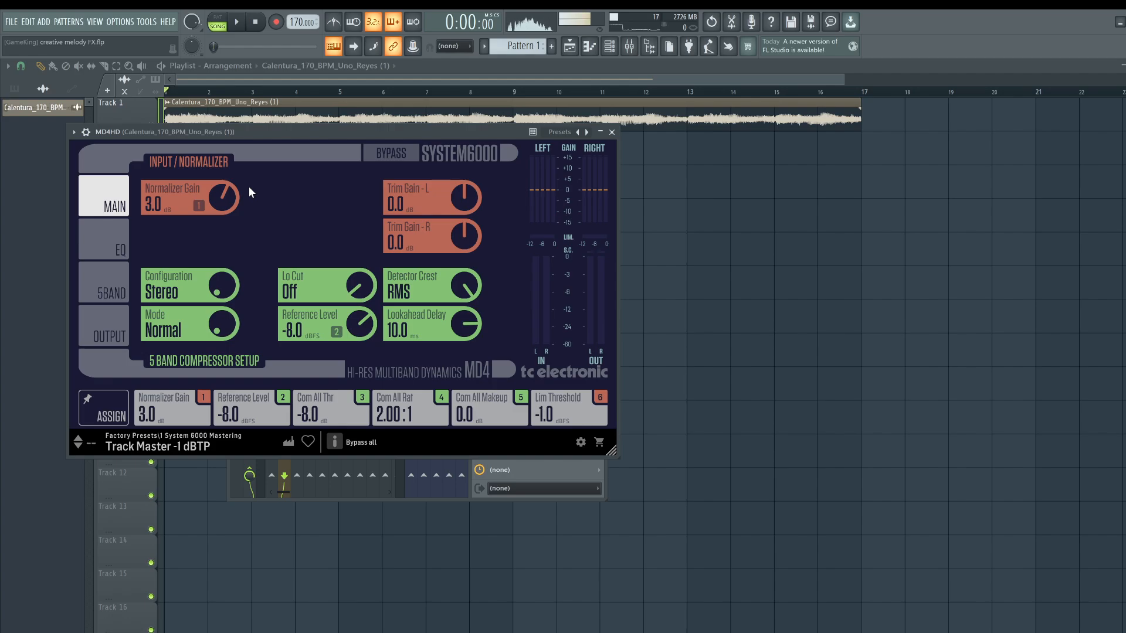
Play the melody and set the 5-band compressor threshold to -17.0 dB.
{"action": "key", "text": "space"}
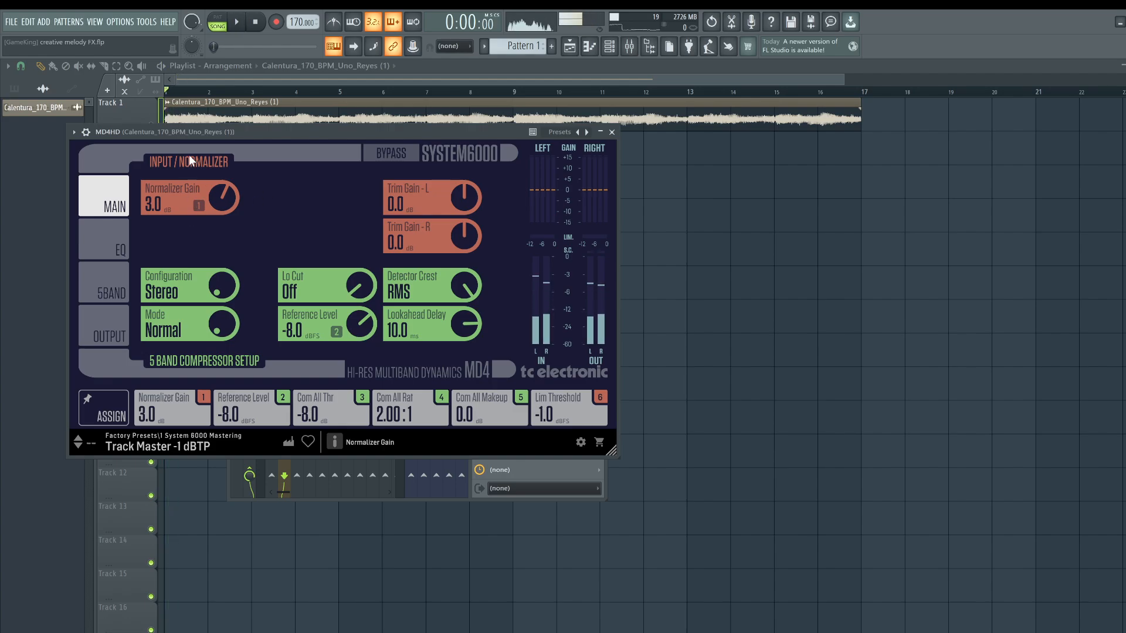
{"action": "left_click", "coordinate": [116, 287]}
{"action": "left_click_drag", "start_coordinate": [219, 223], "coordinate": [224, 263]}
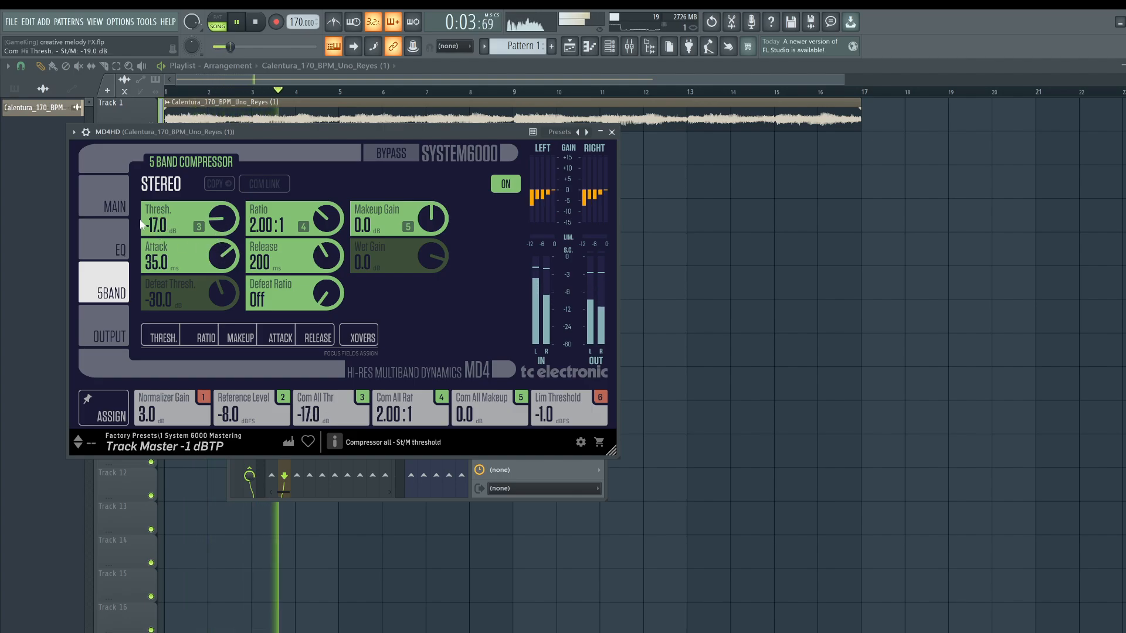
Set the MD4HD compressor mode to Parallel UL on the main page.
{"action": "left_click", "coordinate": [111, 202]}
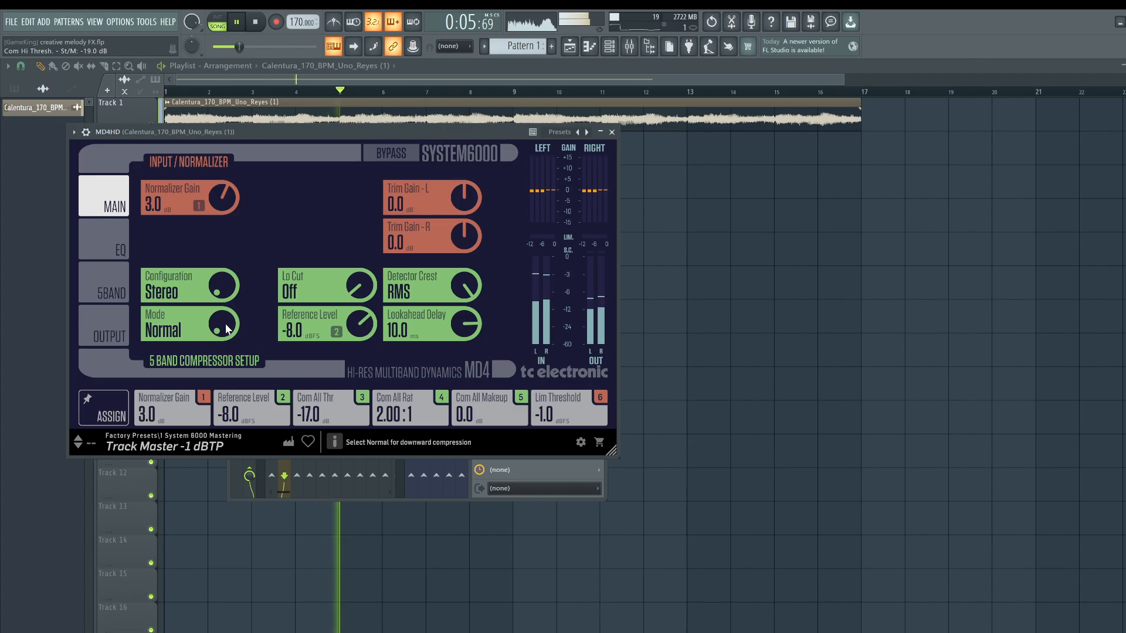
{"action": "left_click_drag", "start_coordinate": [273, 145], "coordinate": [292, 140]}
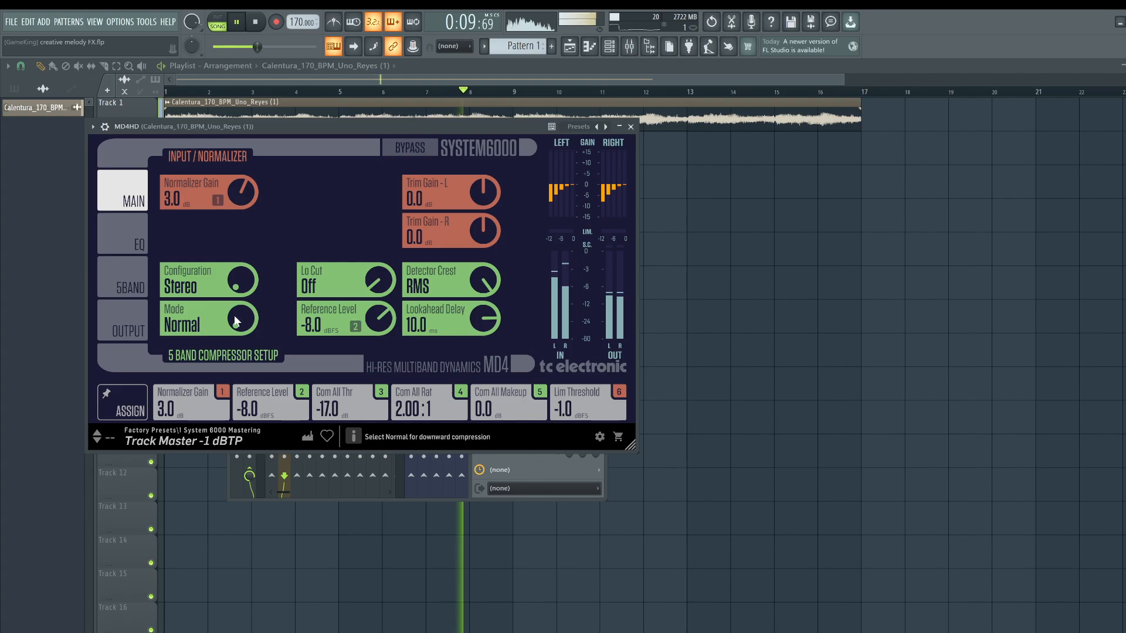
{"action": "left_click_drag", "start_coordinate": [236, 317], "coordinate": [231, 304]}
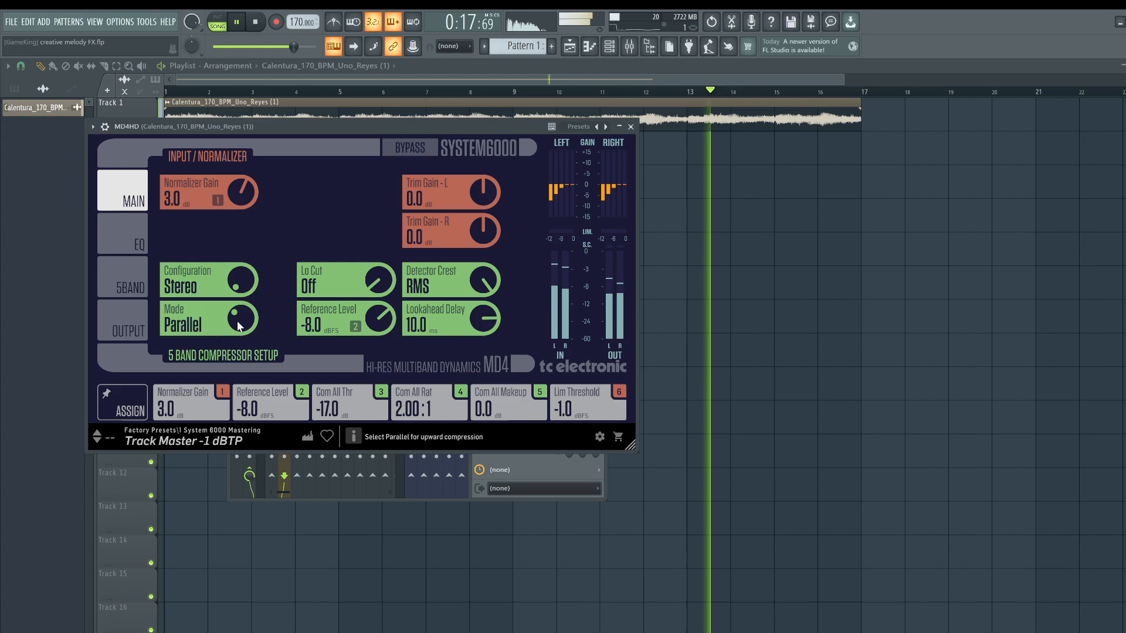
{"action": "left_click_drag", "start_coordinate": [237, 319], "coordinate": [237, 305]}
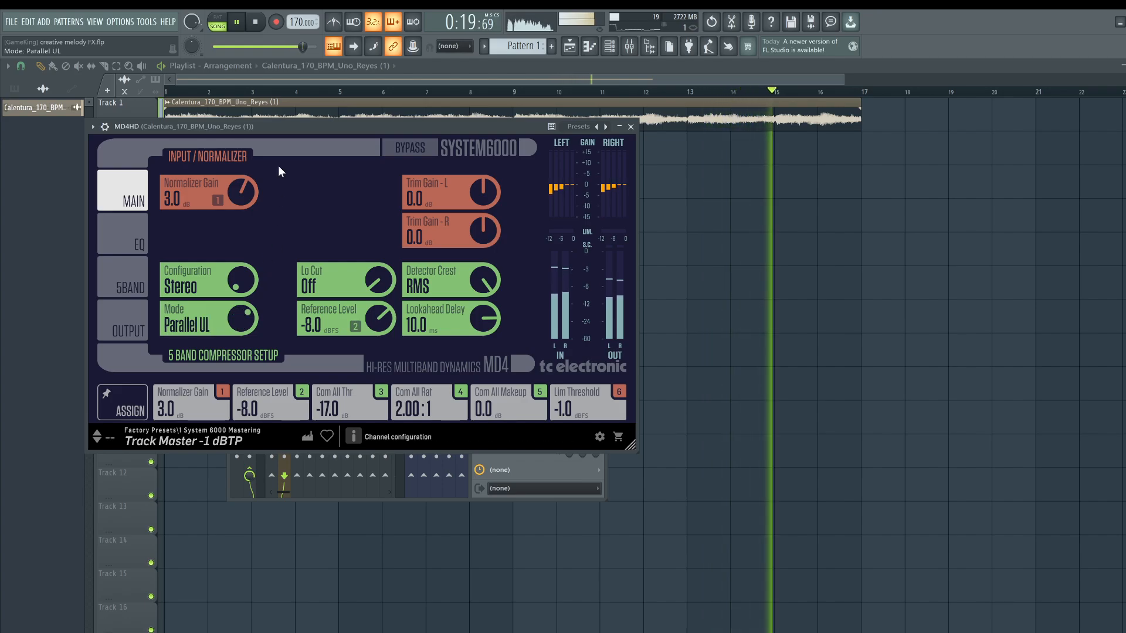
{"action": "left_click_drag", "start_coordinate": [277, 126], "coordinate": [285, 135]}
Replay the melody, bypass MD4HD with the wrapper's on switch and close its window.
{"action": "key", "text": "space"}
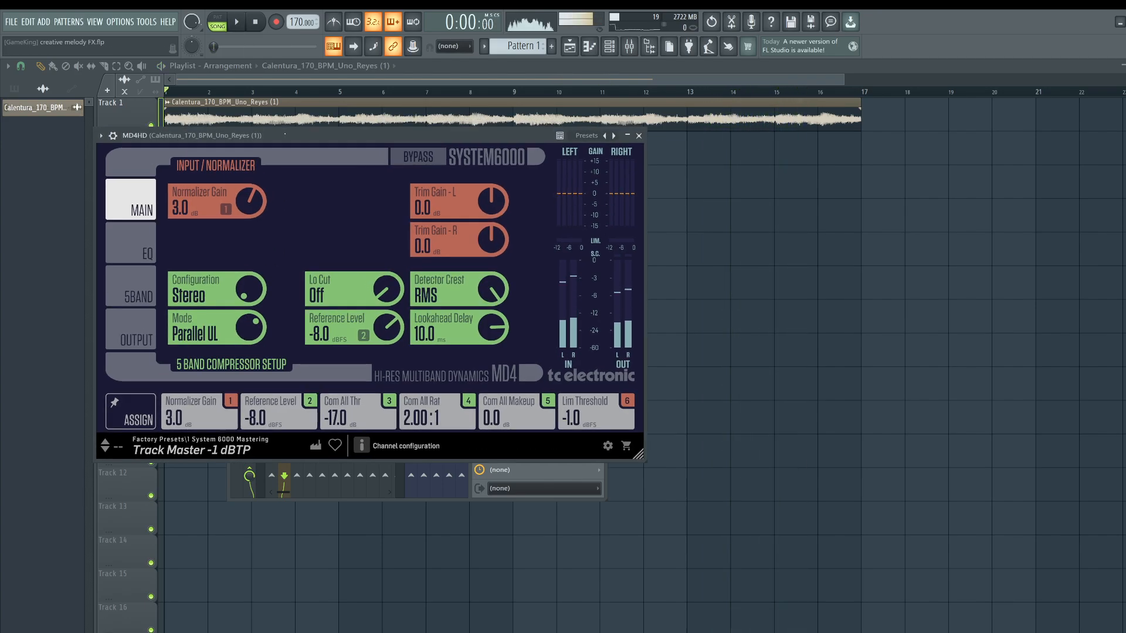
{"action": "key", "text": "space"}
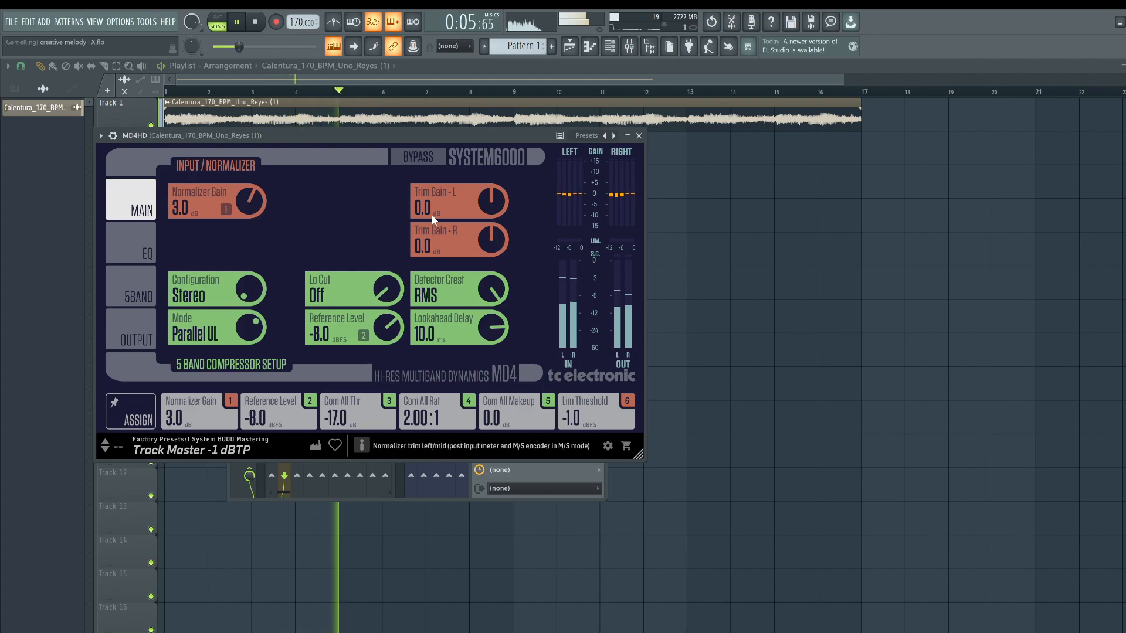
{"action": "left_click", "coordinate": [113, 136]}
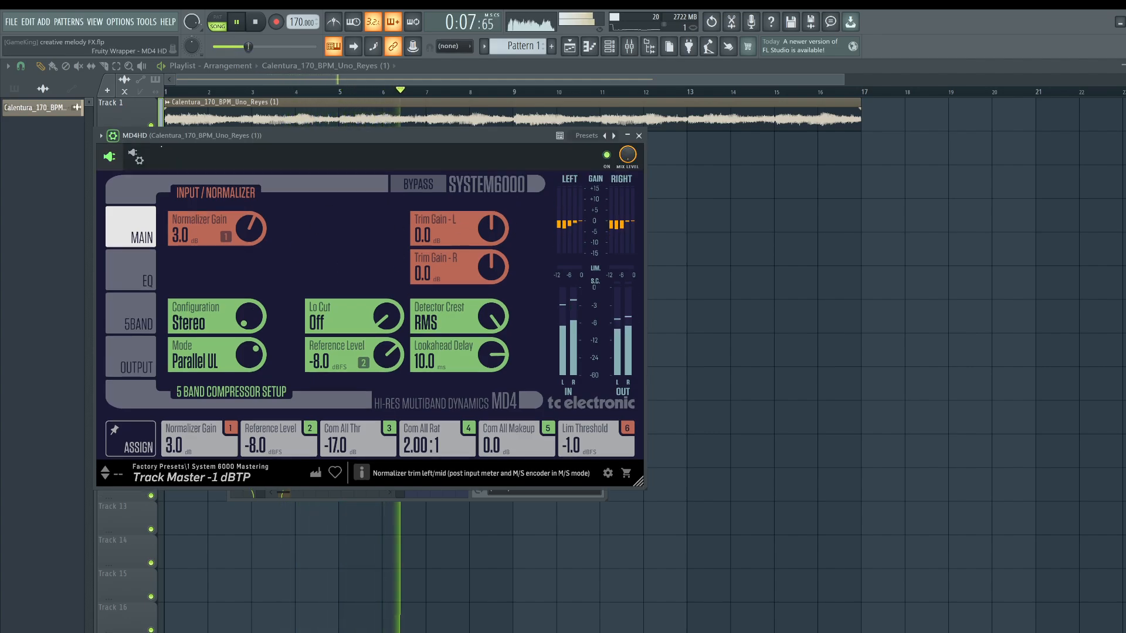
{"action": "left_click", "coordinate": [608, 156]}
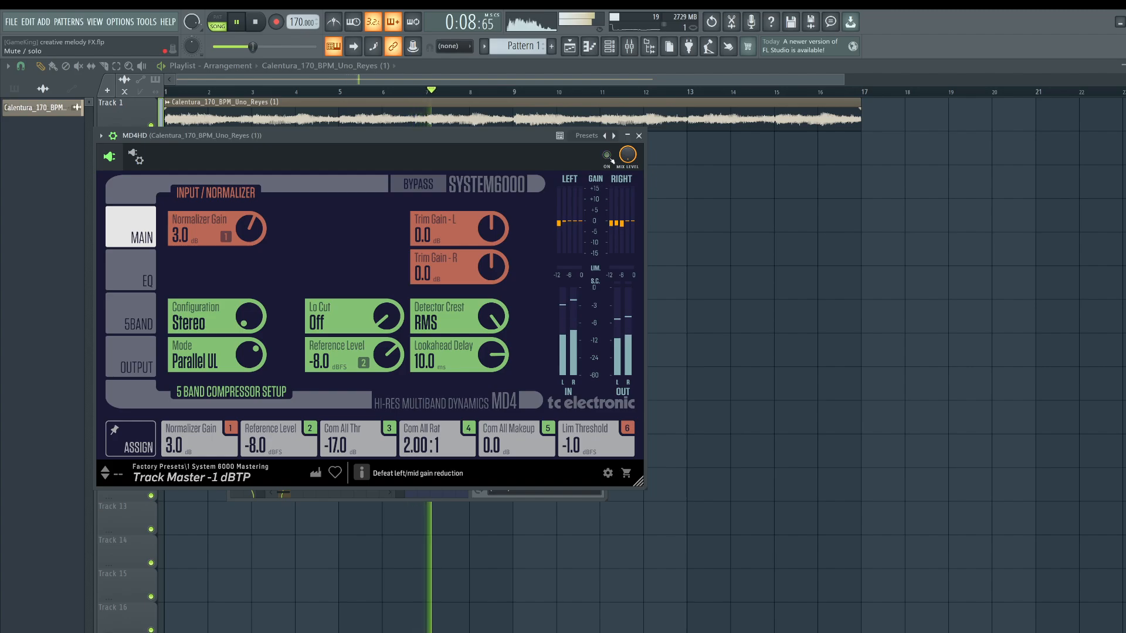
{"action": "left_click", "coordinate": [638, 135]}
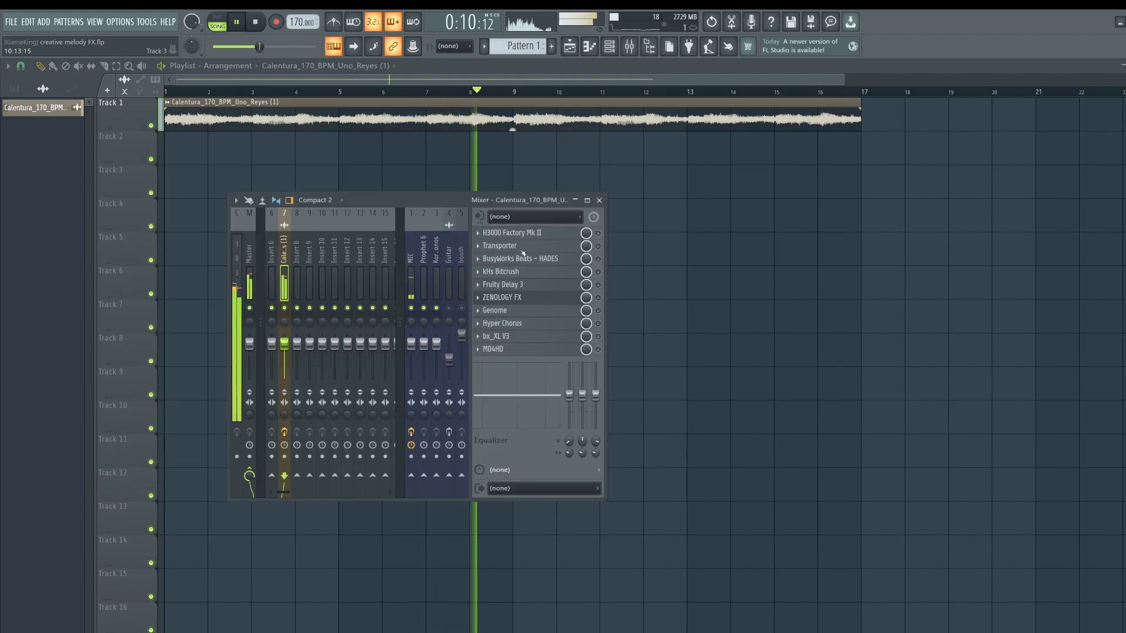
Reopen MD4HD and place its window beside the mixer.
{"action": "left_click", "coordinate": [533, 349]}
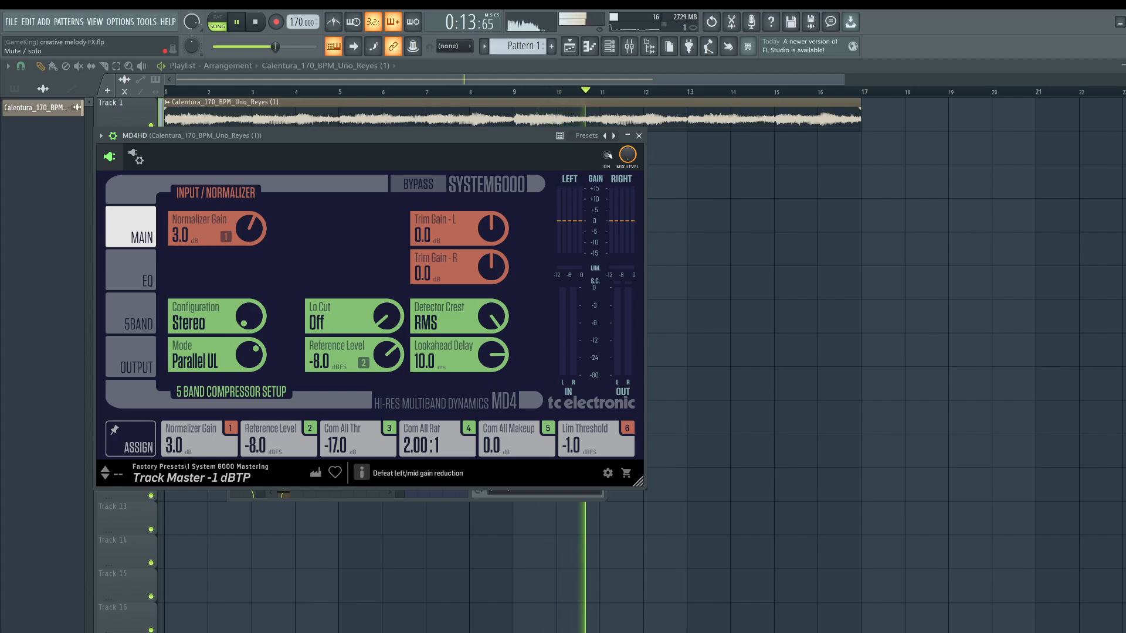
{"action": "left_click_drag", "start_coordinate": [505, 135], "coordinate": [876, 207]}
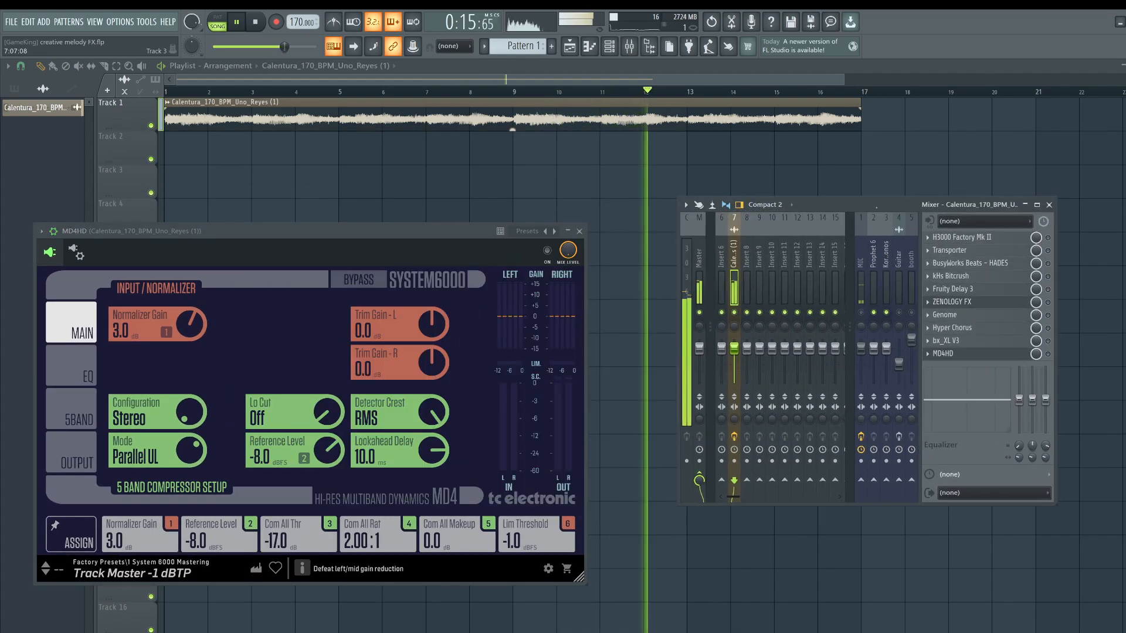
Move the MD4HD window higher, switch the plugin back on, and toggle the first mixer track's mute during playback.
{"action": "left_click_drag", "start_coordinate": [445, 231], "coordinate": [487, 154]}
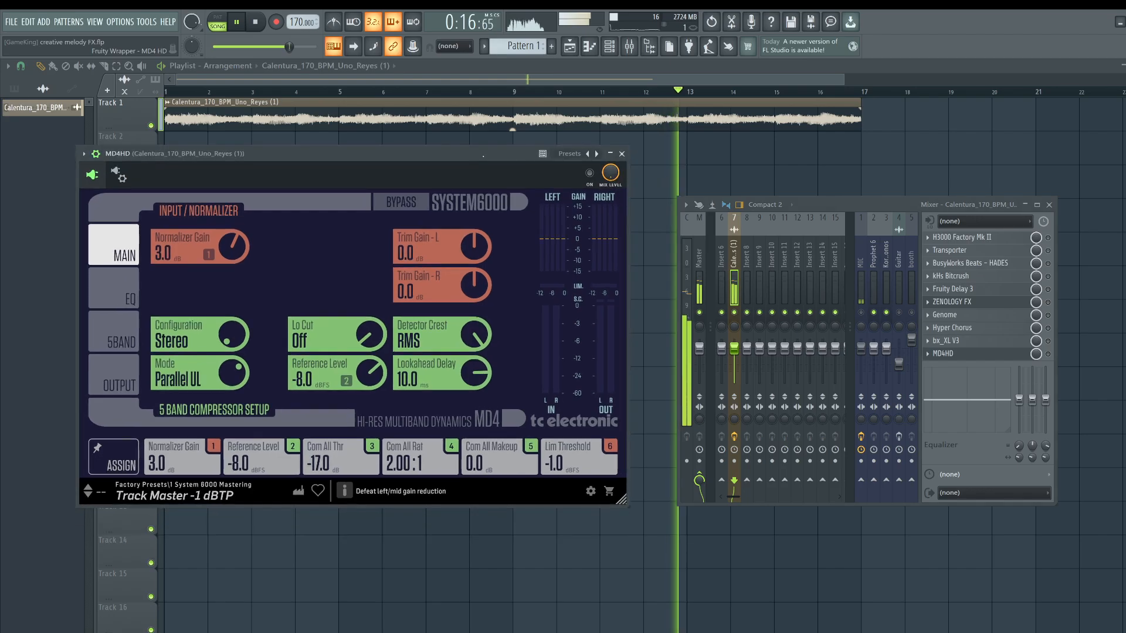
{"action": "left_click", "coordinate": [590, 174]}
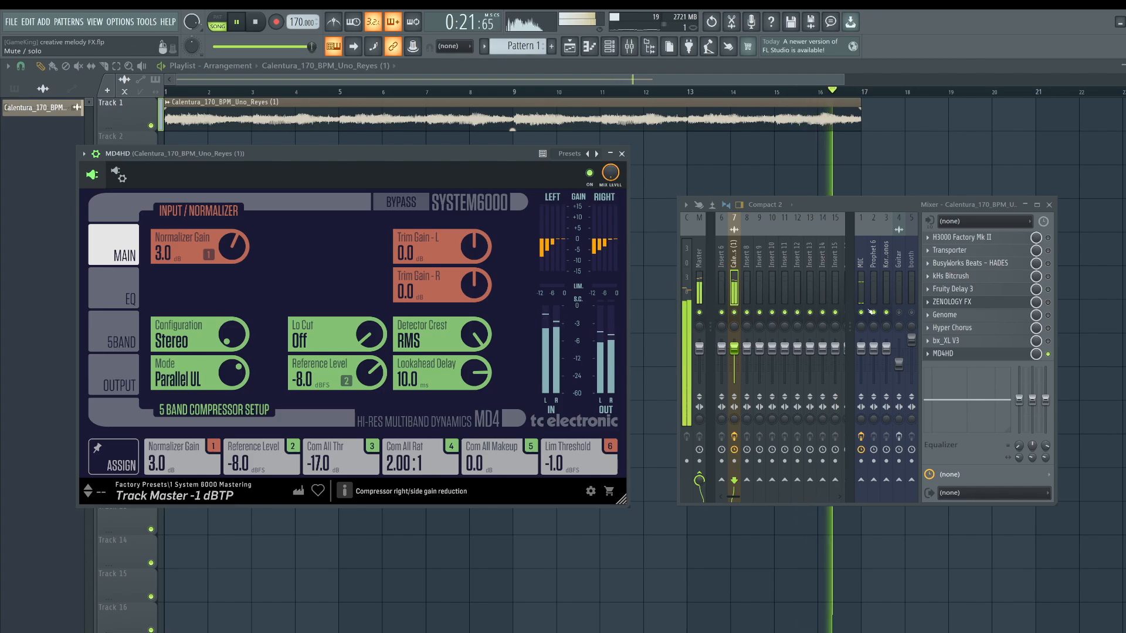
{"action": "left_click", "coordinate": [865, 312]}
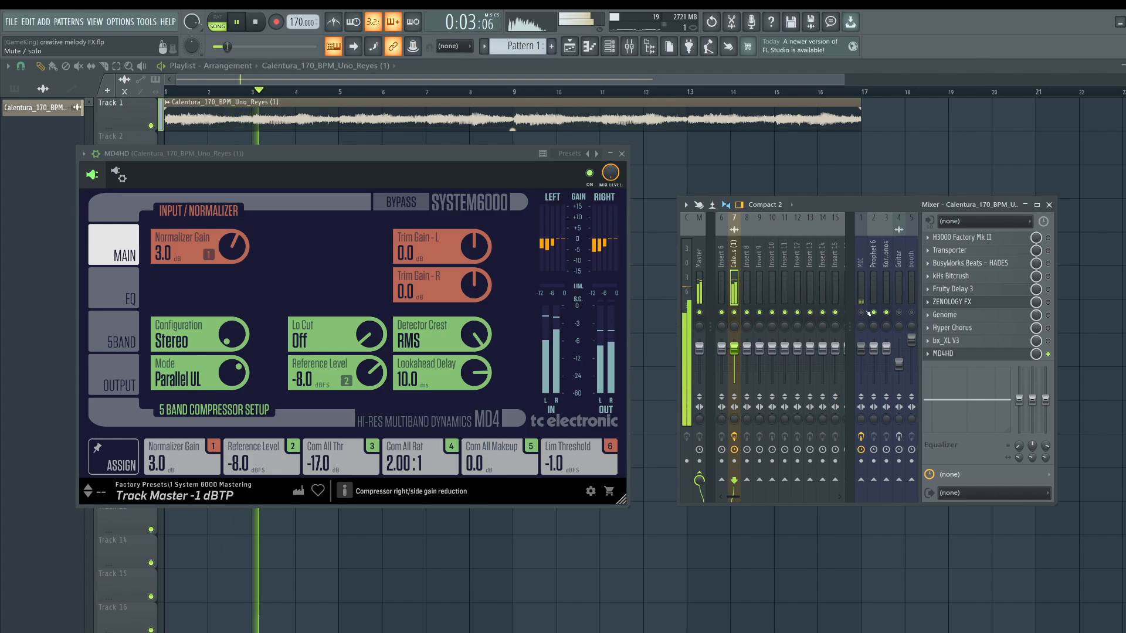
{"action": "left_click", "coordinate": [862, 312]}
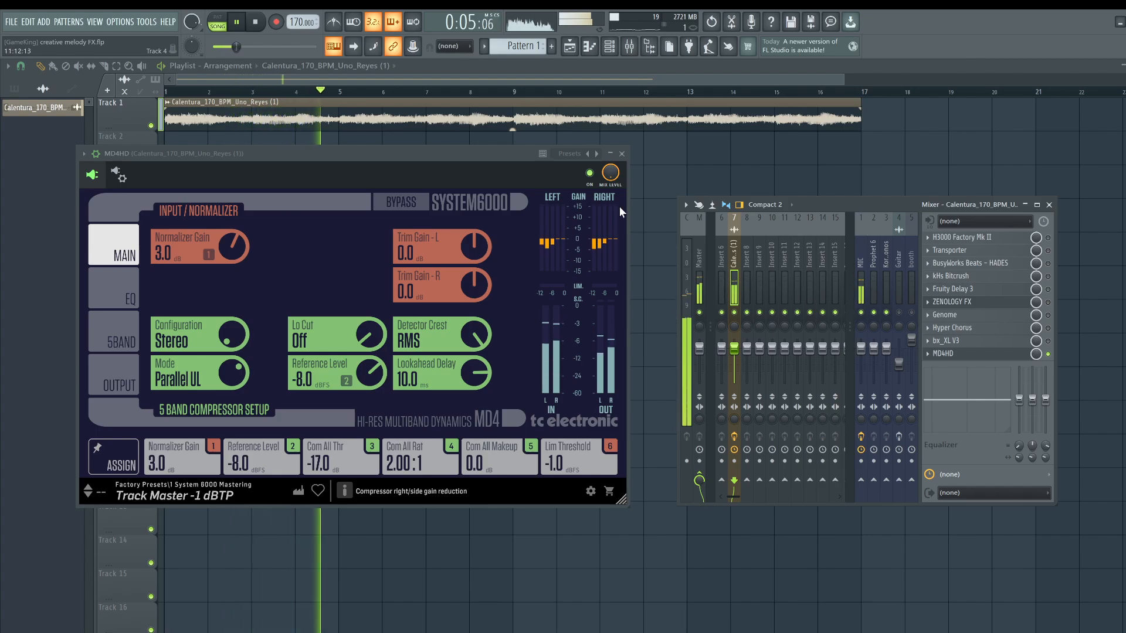
Compare the melody with MD4HD switched off and on again, toggle the first track's mute, and stop playback.
{"action": "left_click", "coordinate": [590, 174]}
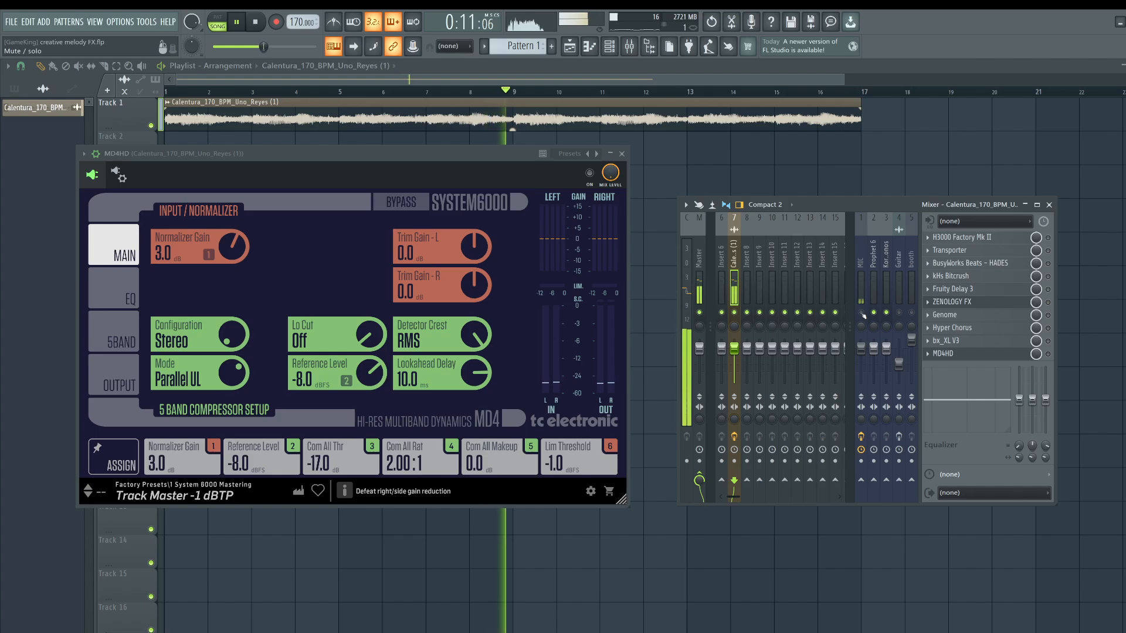
{"action": "left_click", "coordinate": [590, 174]}
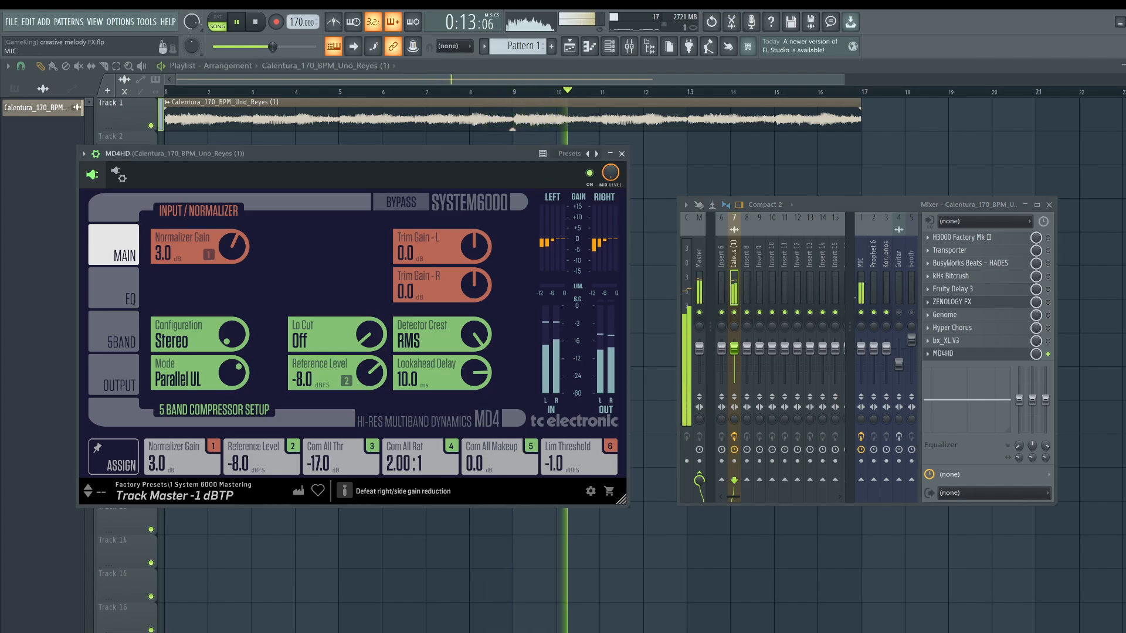
{"action": "left_click", "coordinate": [861, 313]}
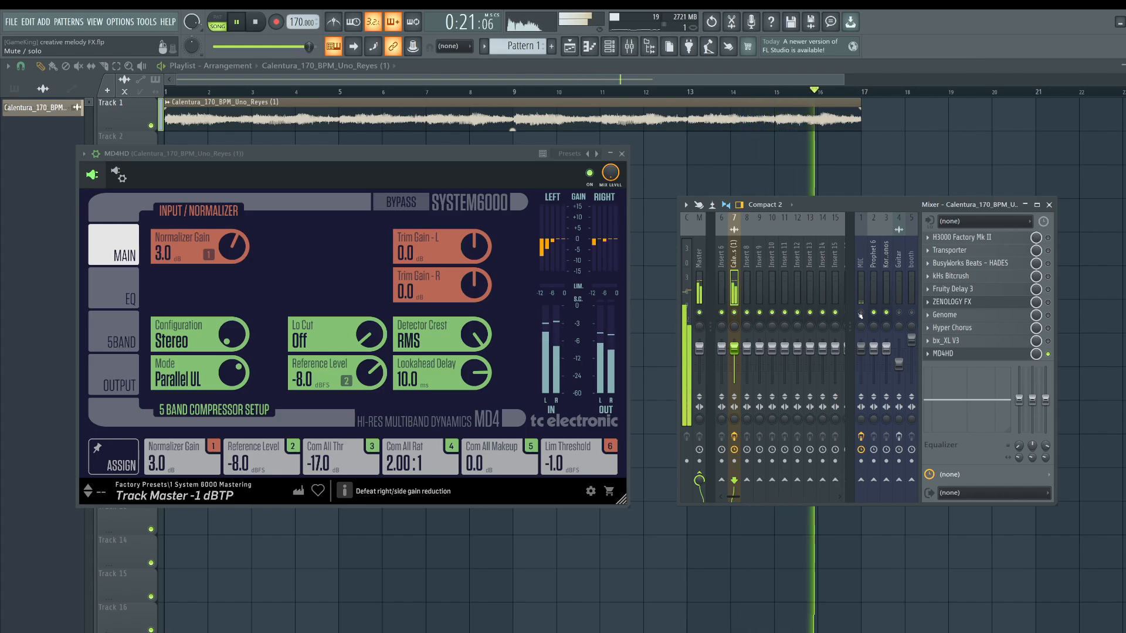
{"action": "key", "text": "space"}
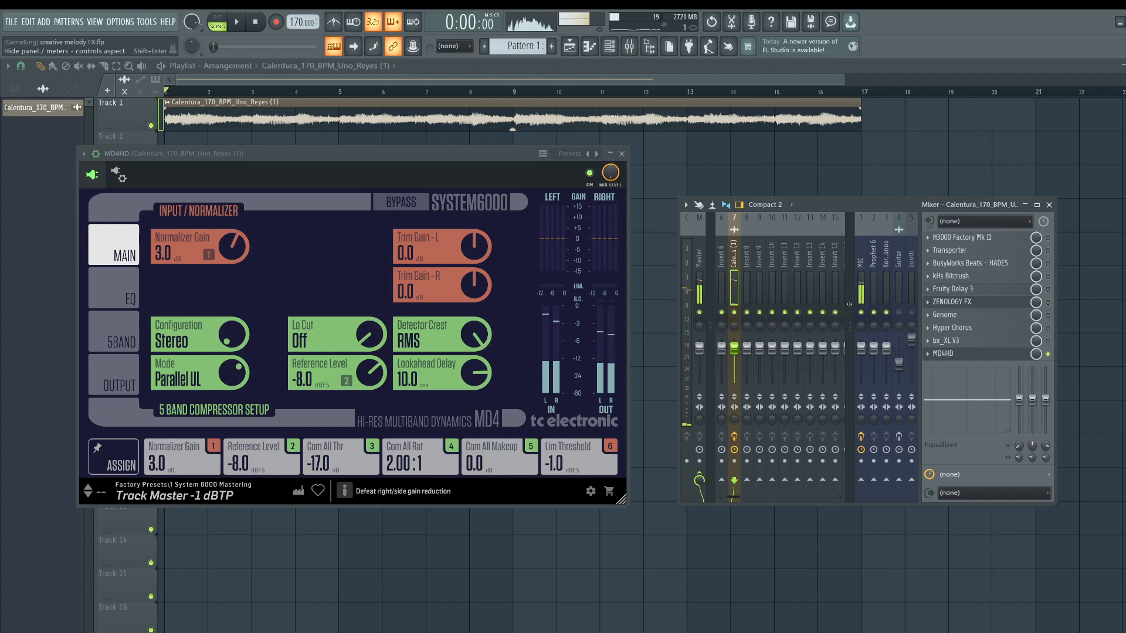
Close the MD4HD window, move the mixer window toward the centre, then briefly reopen and close MD4HD.
{"action": "left_click", "coordinate": [622, 155]}
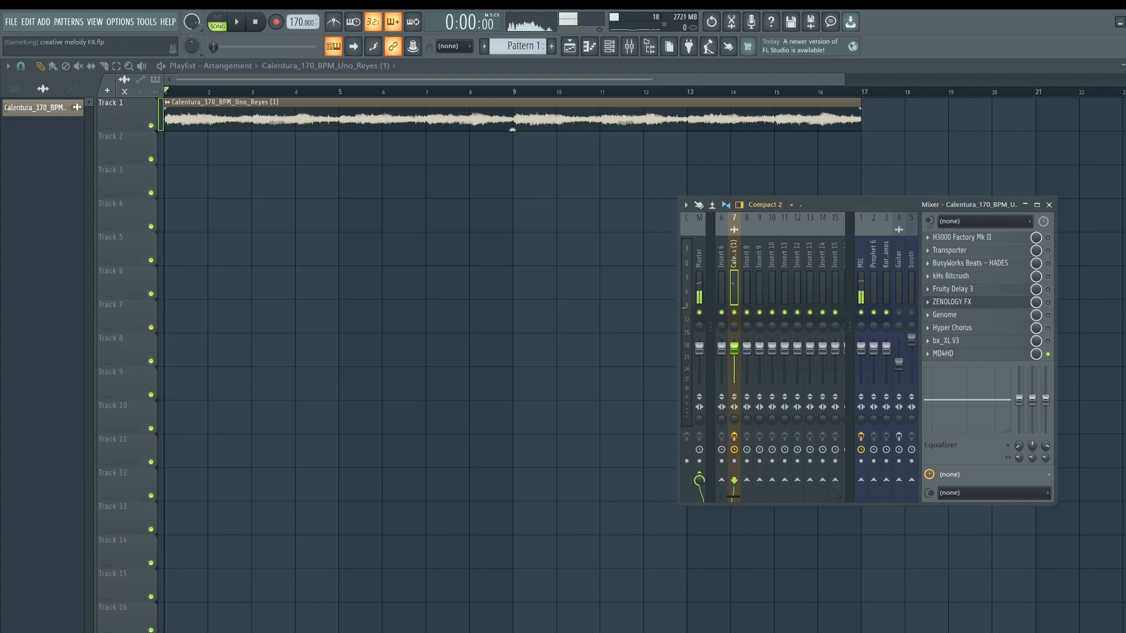
{"action": "left_click_drag", "start_coordinate": [850, 205], "coordinate": [494, 169]}
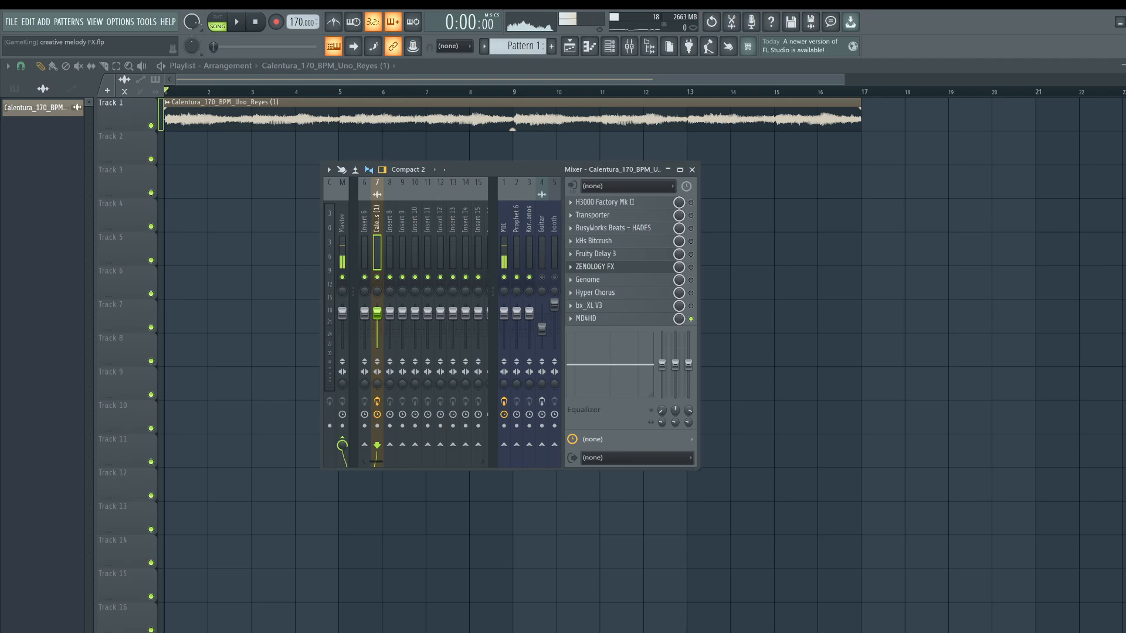
{"action": "left_click_drag", "start_coordinate": [493, 170], "coordinate": [474, 232]}
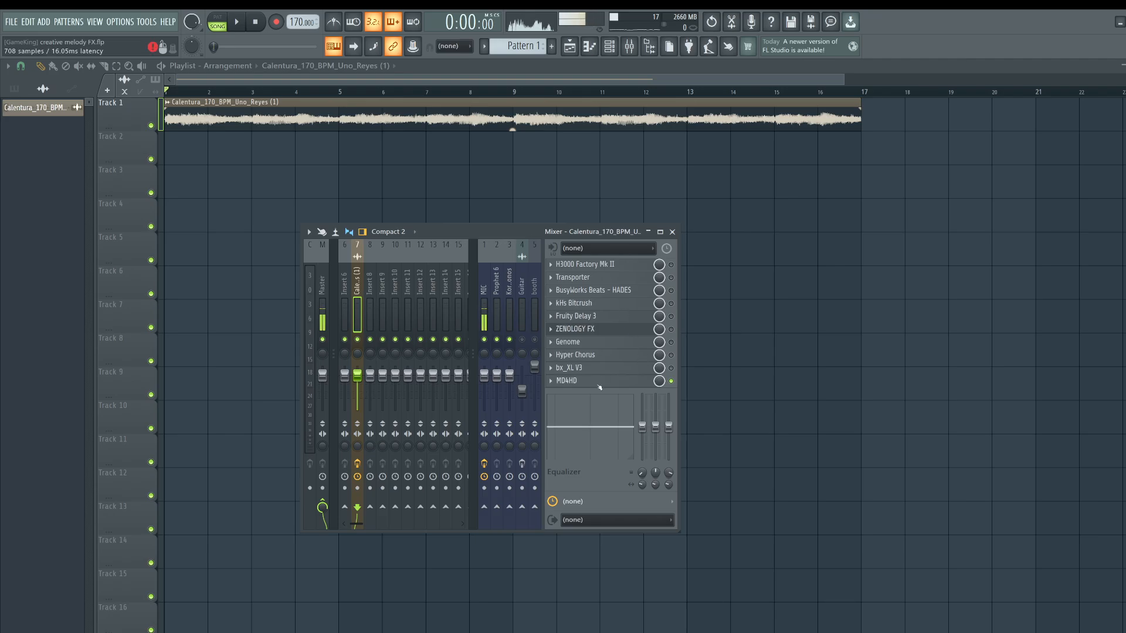
{"action": "left_click", "coordinate": [597, 381]}
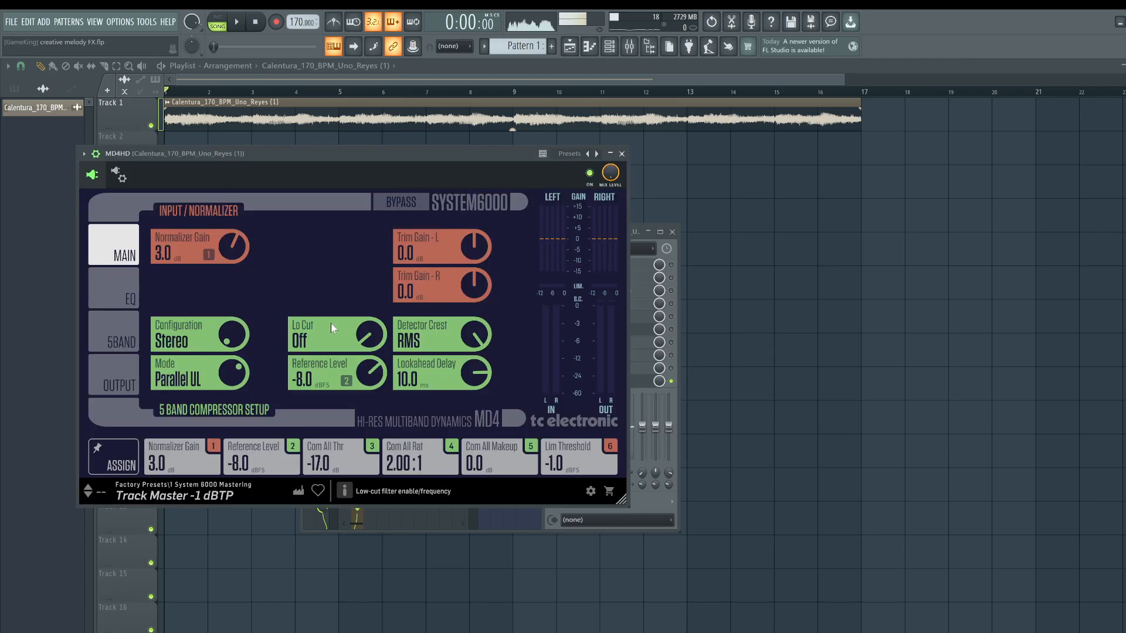
{"action": "left_click", "coordinate": [621, 154]}
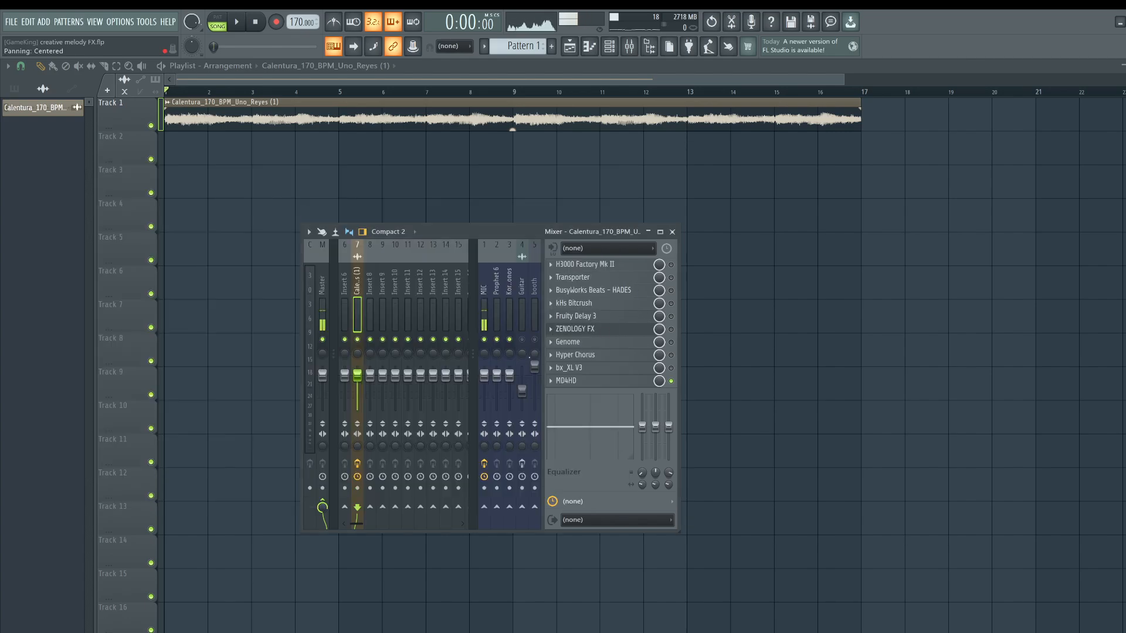